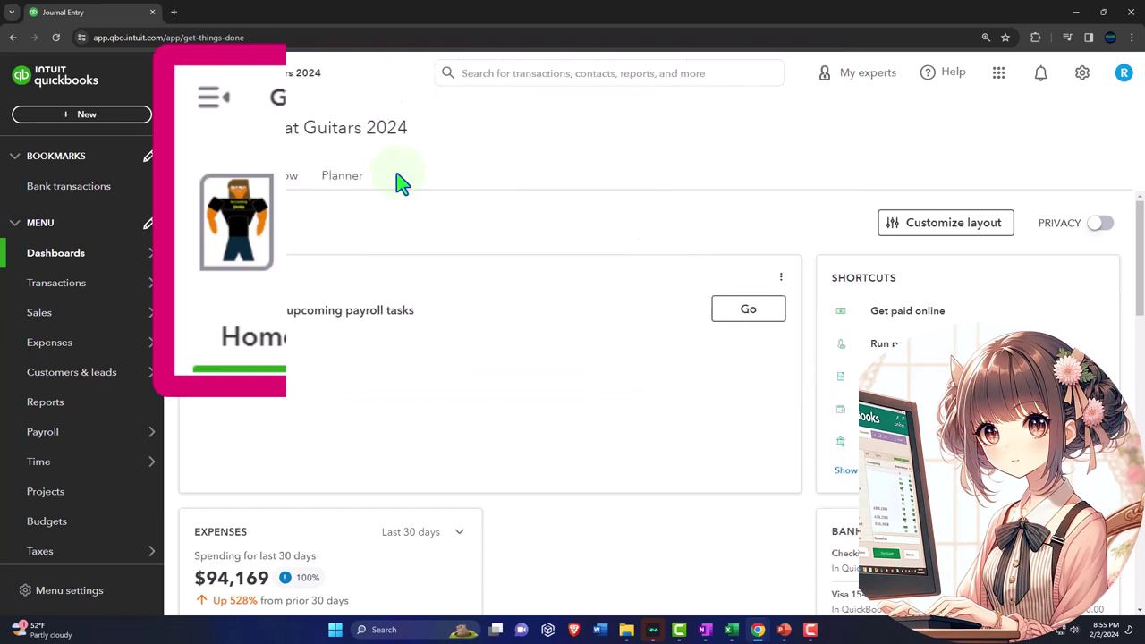
Open the favorite Balance Sheet, Profit and Loss and Trial Balance reports, each in its own new browser tab
left_click(76, 404)
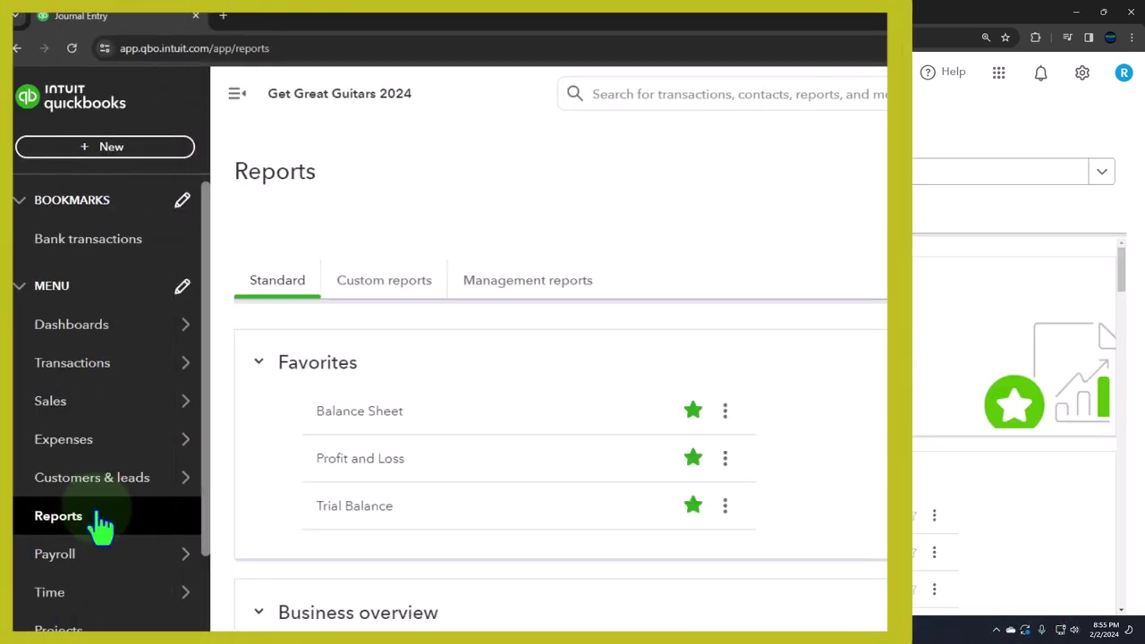
right_click(354, 413)
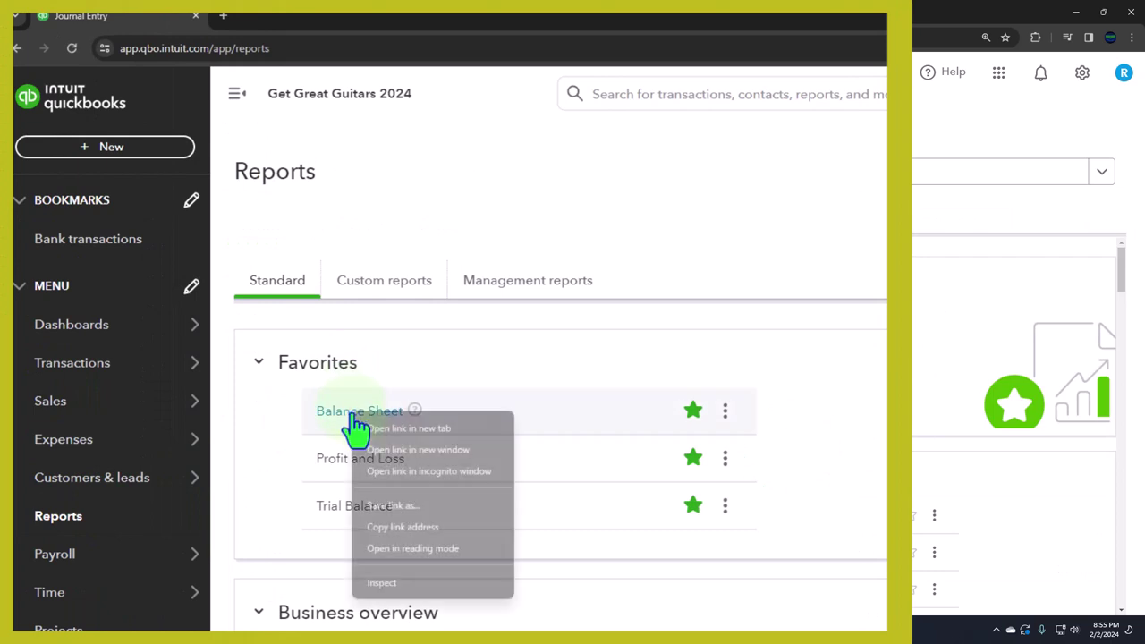
left_click(445, 429)
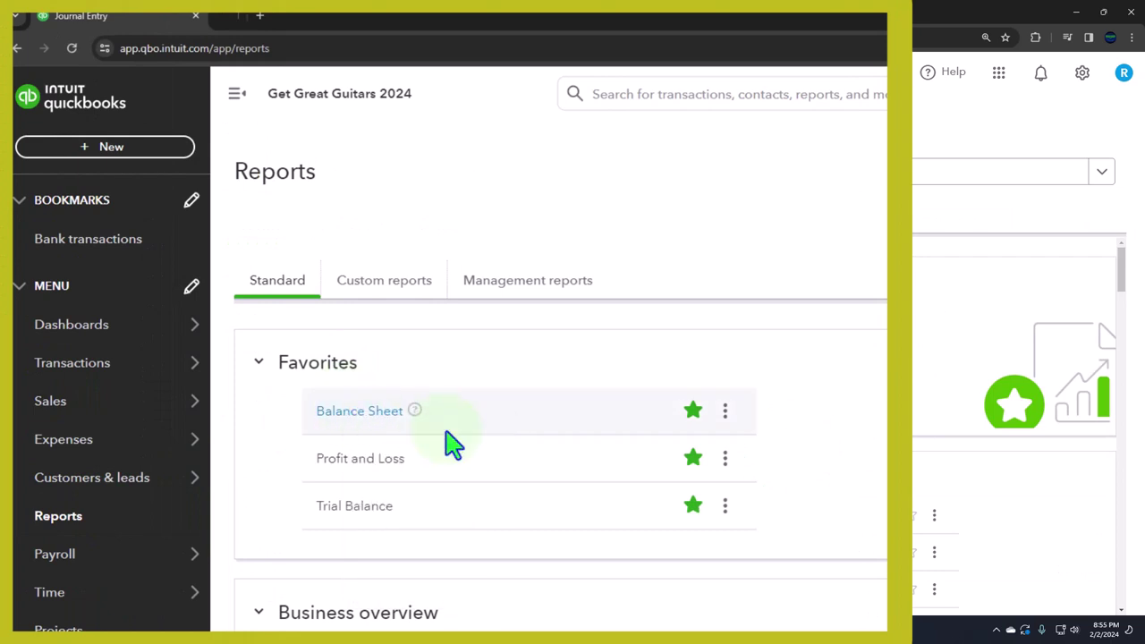
right_click(376, 462)
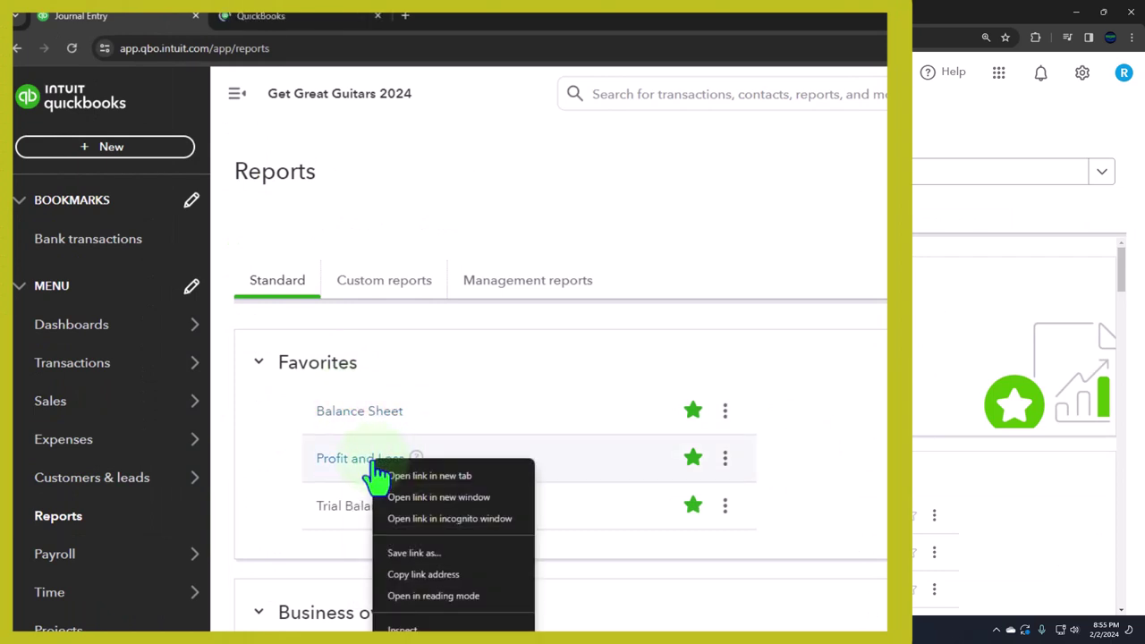
left_click(457, 473)
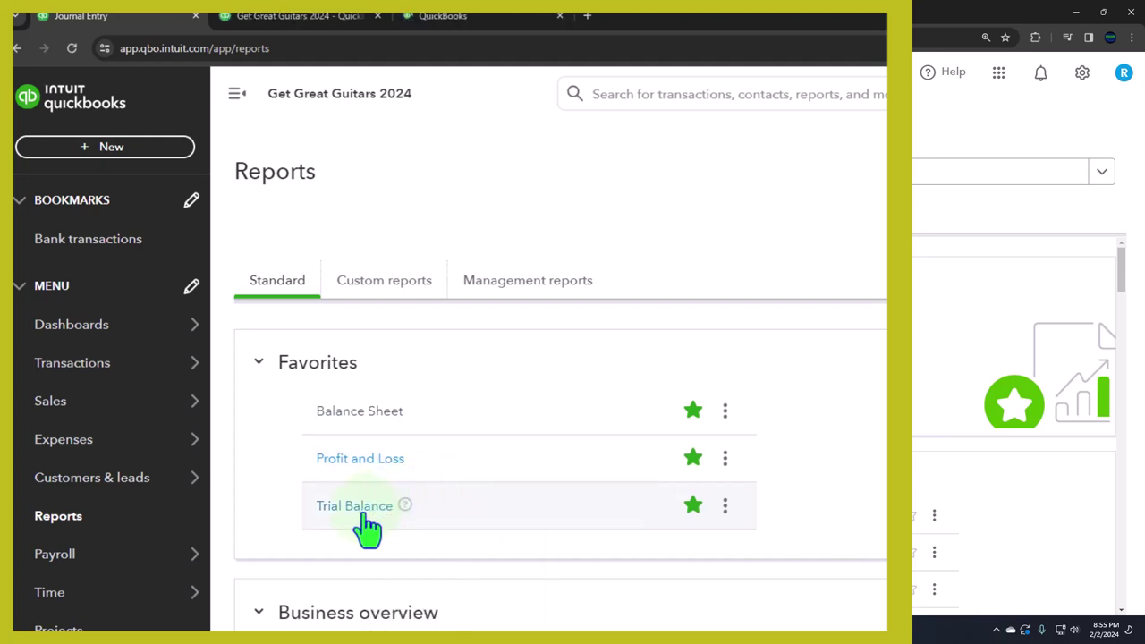
right_click(364, 519)
left_click(437, 526)
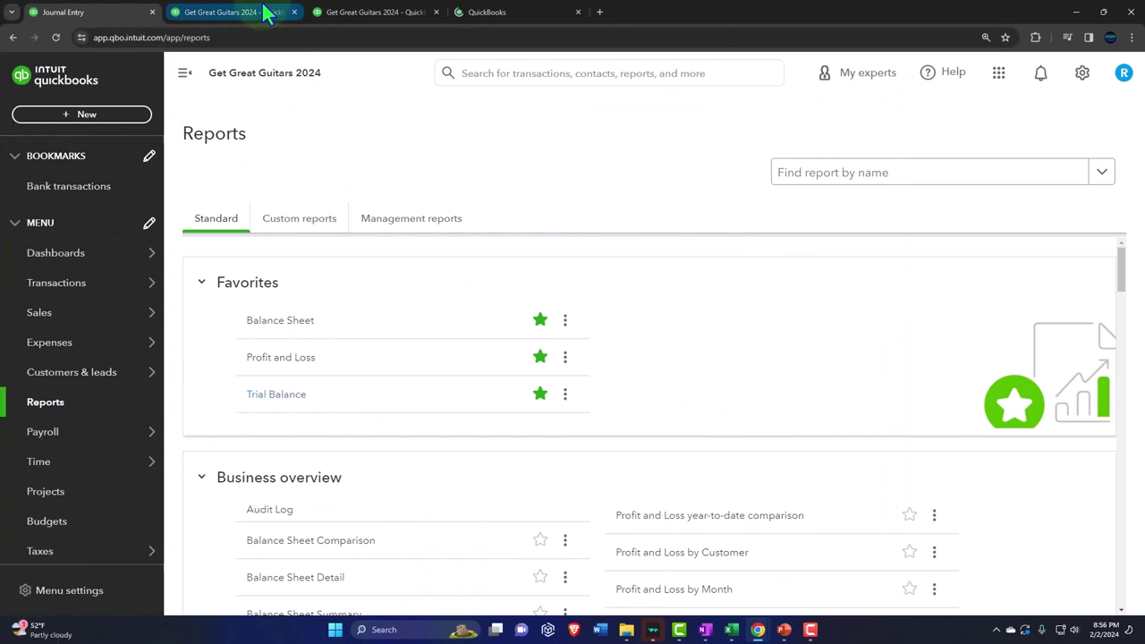
Run the Balance Sheet report for 01/01/2024 to 02/29/2024 with columns displayed by Months
left_click(340, 16)
left_click(184, 72)
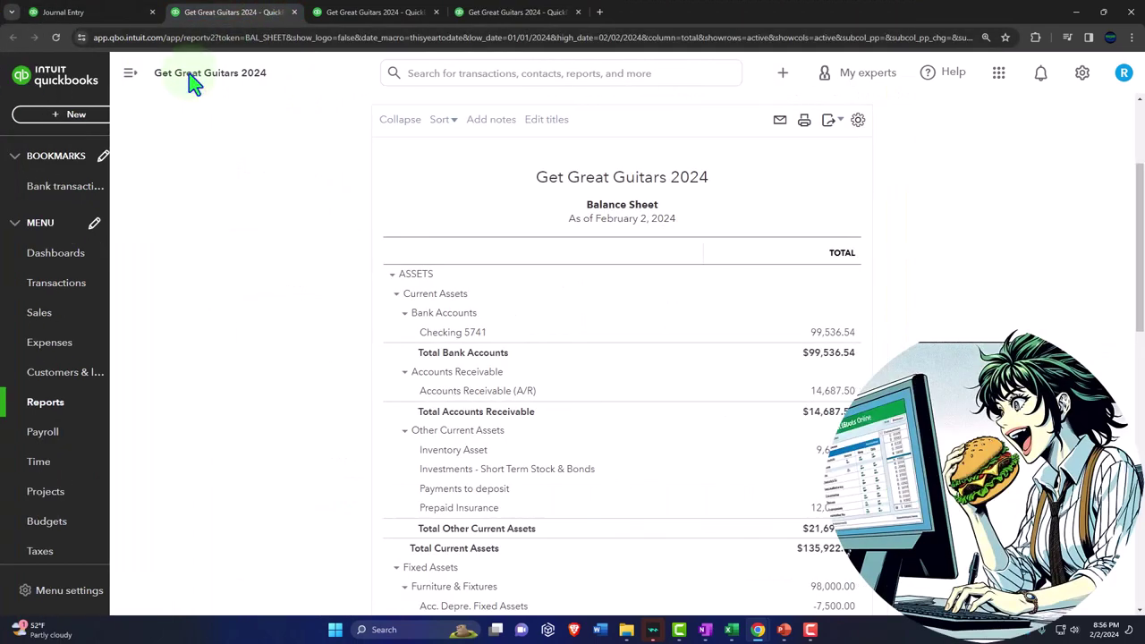
left_click(246, 192)
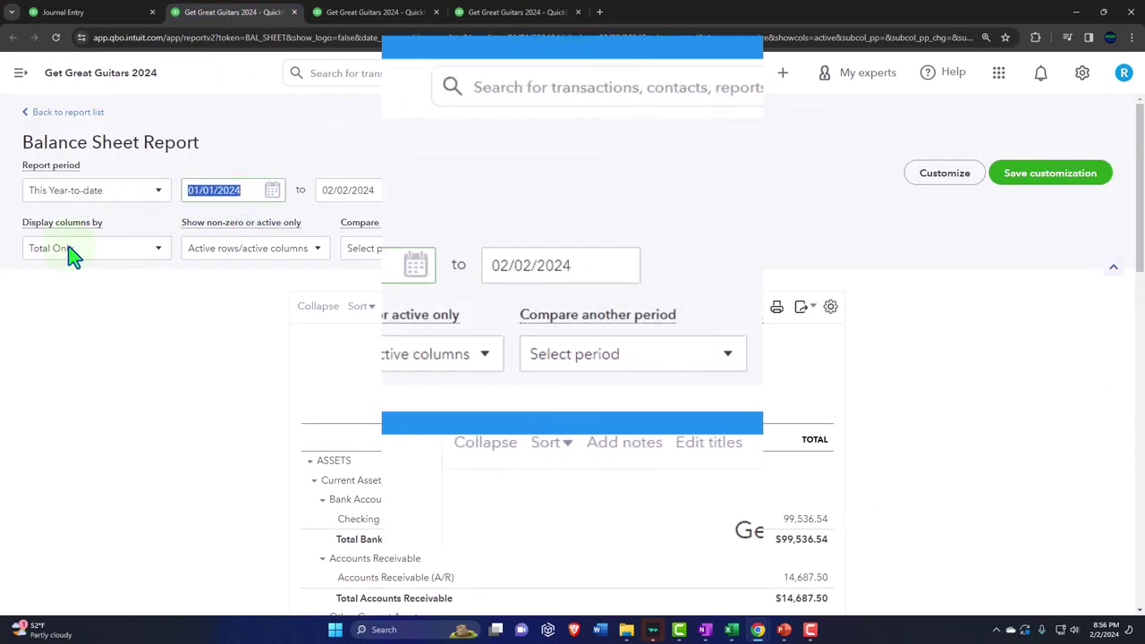
type("01/01/2024")
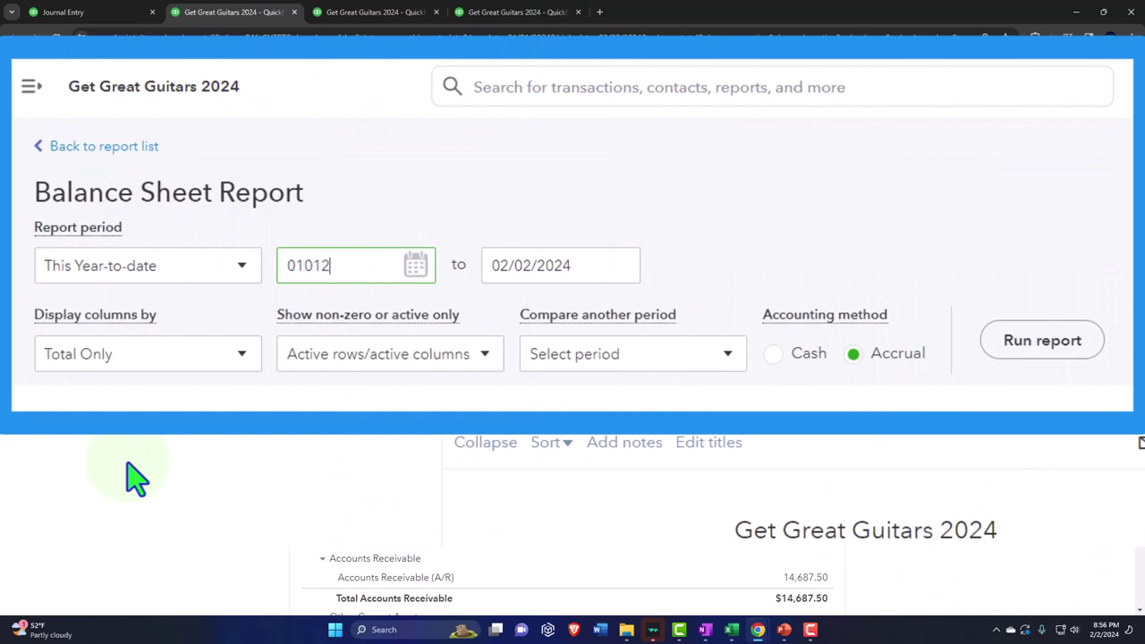
key("Tab")
type("02/29/2024")
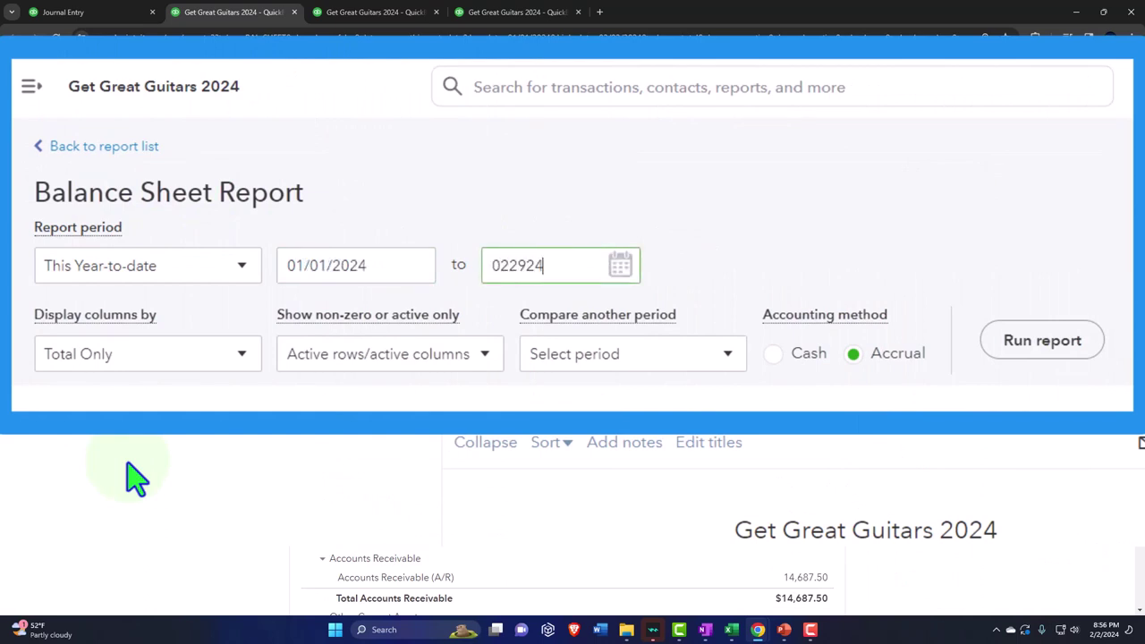
key("Tab")
left_click(178, 383)
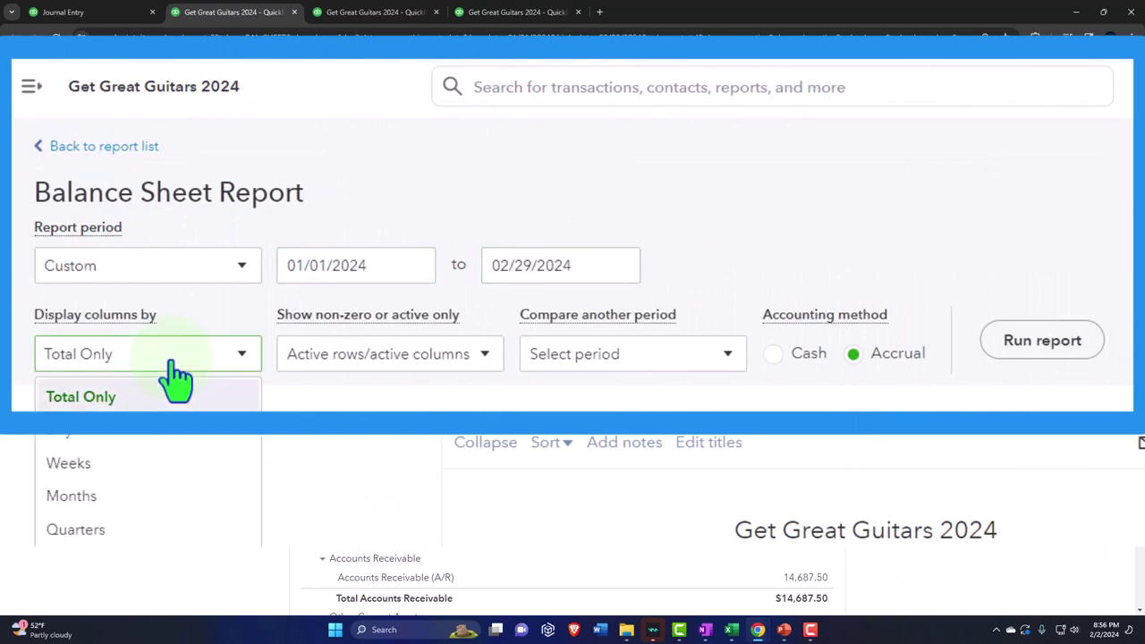
left_click(150, 497)
left_click(1037, 345)
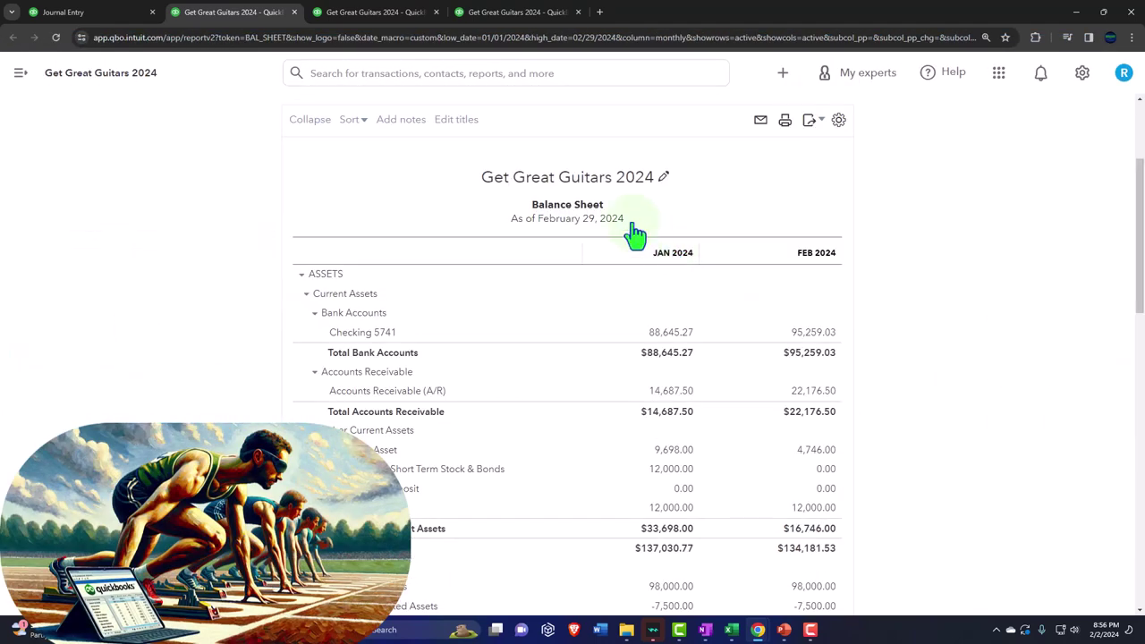
Run the Profit and Loss report for 01/01/2024 to 02/29/2024 with columns displayed by Months
left_click(396, 12)
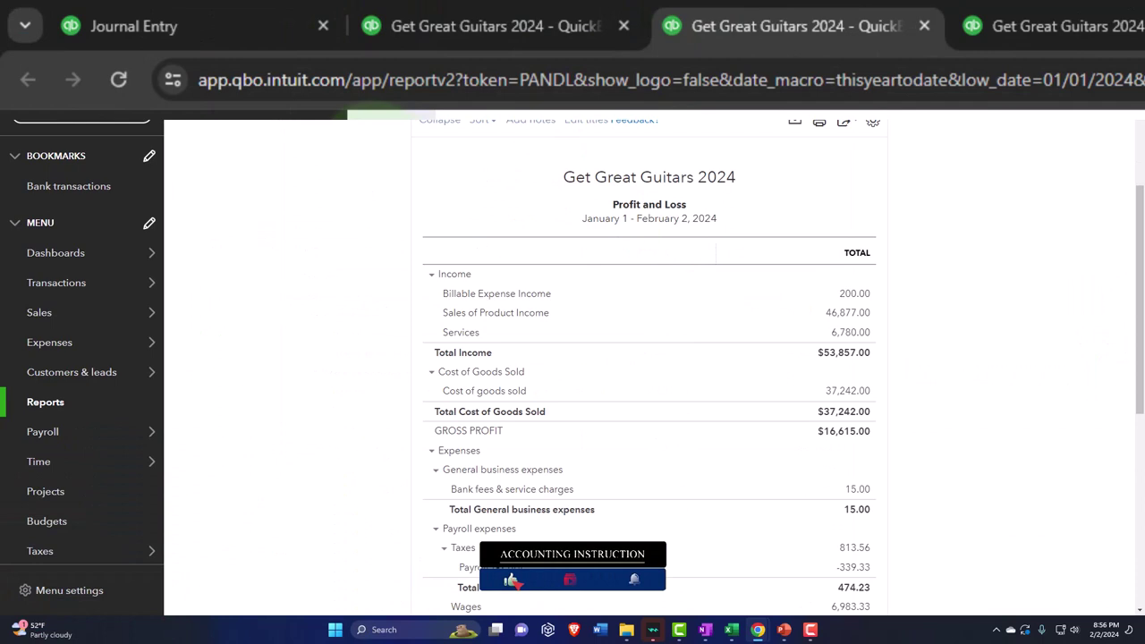
scroll(169, 206, "up", 3)
left_click(234, 190)
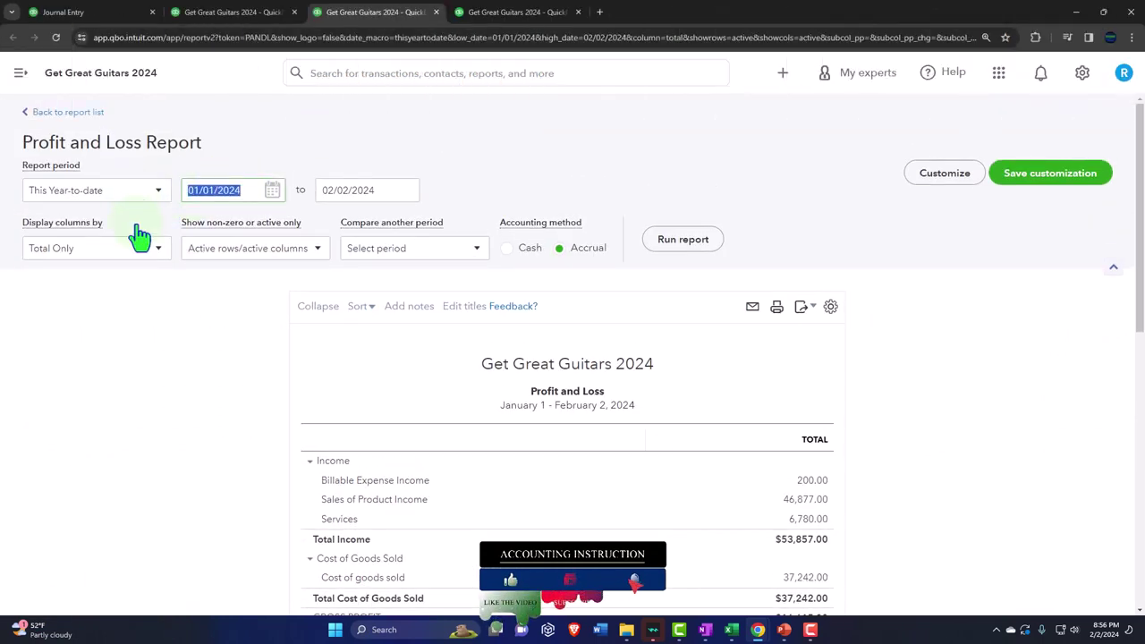
type("01/01/2024")
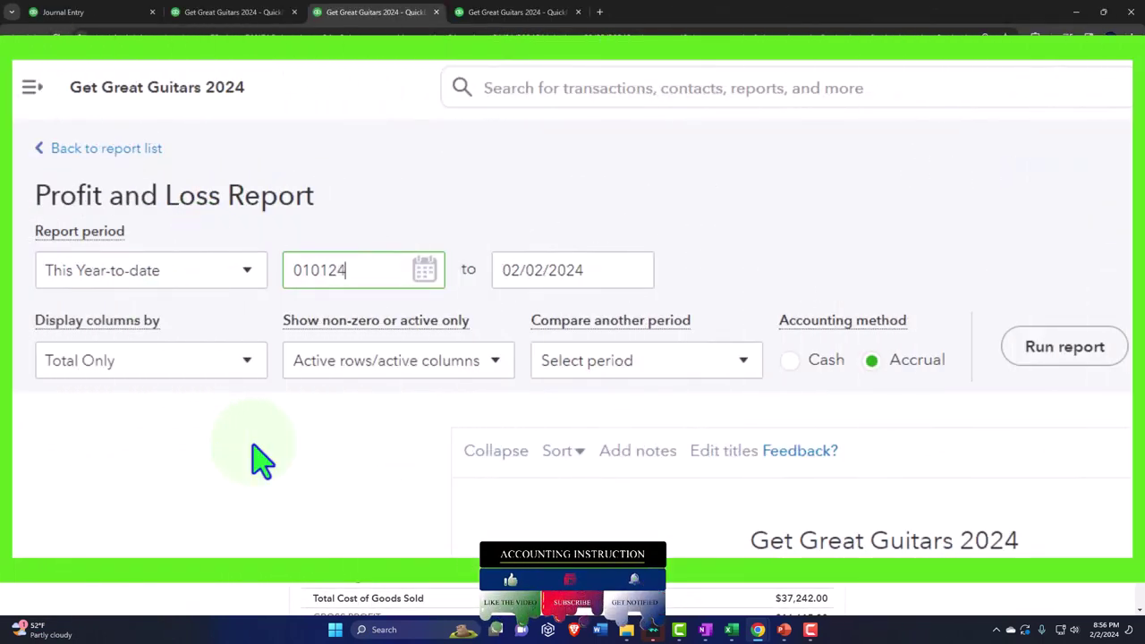
key("Tab")
type("02/29/2024")
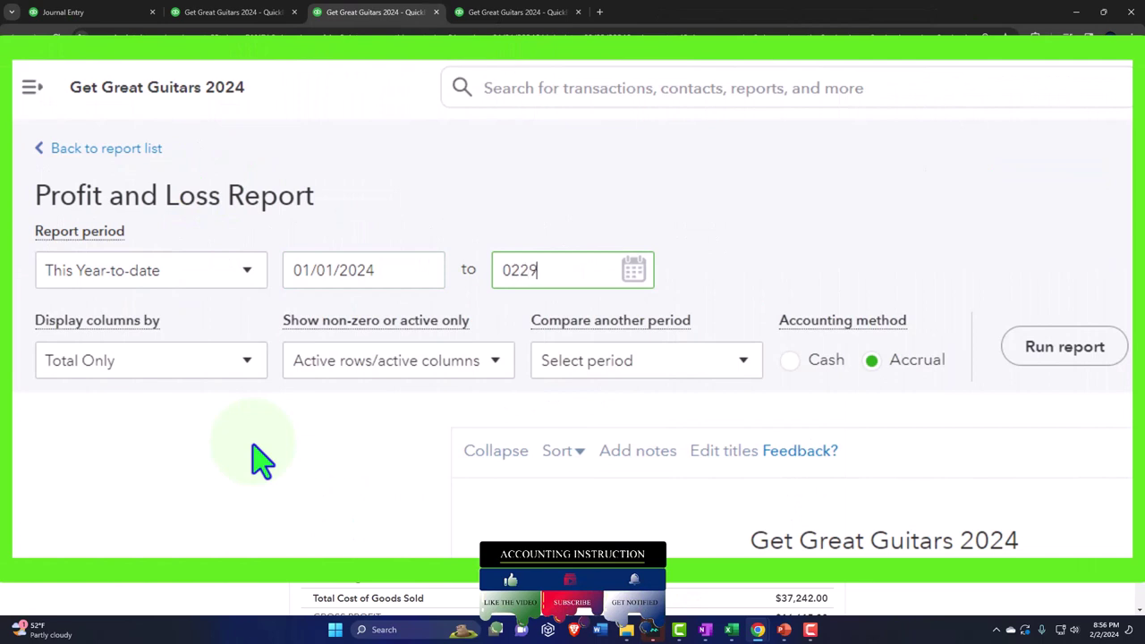
key("Tab")
left_click(246, 365)
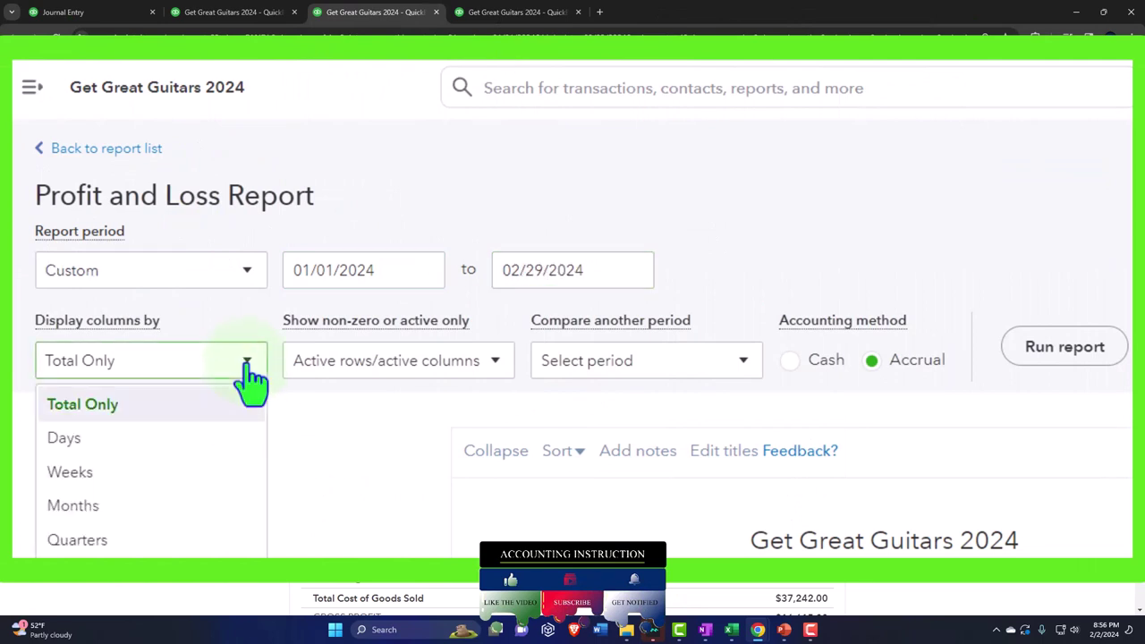
left_click(180, 504)
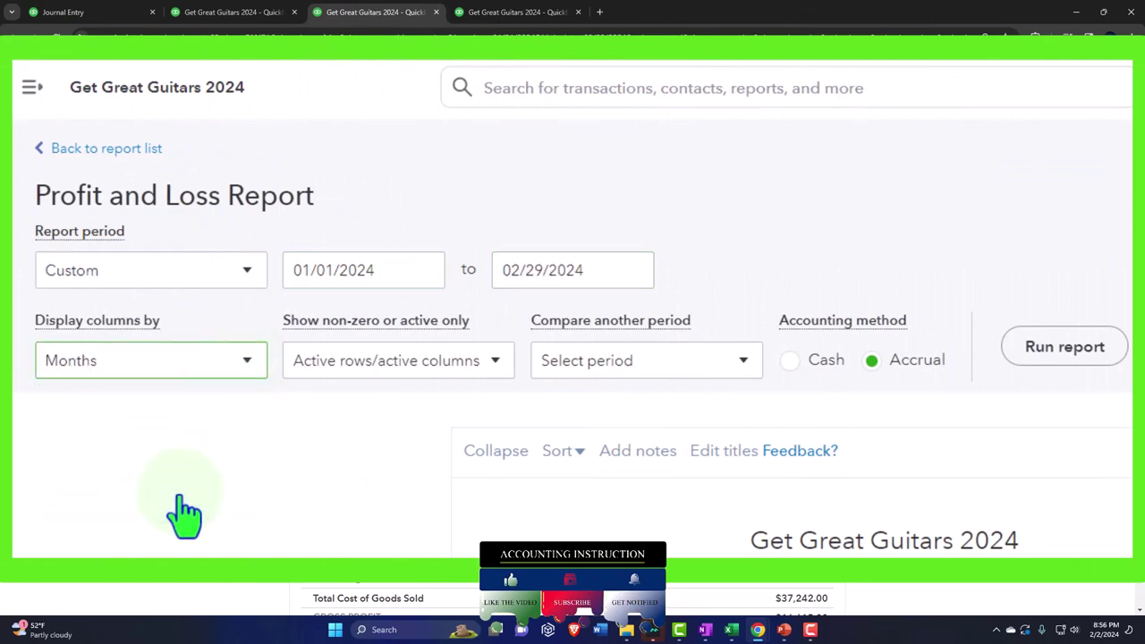
left_click(1063, 350)
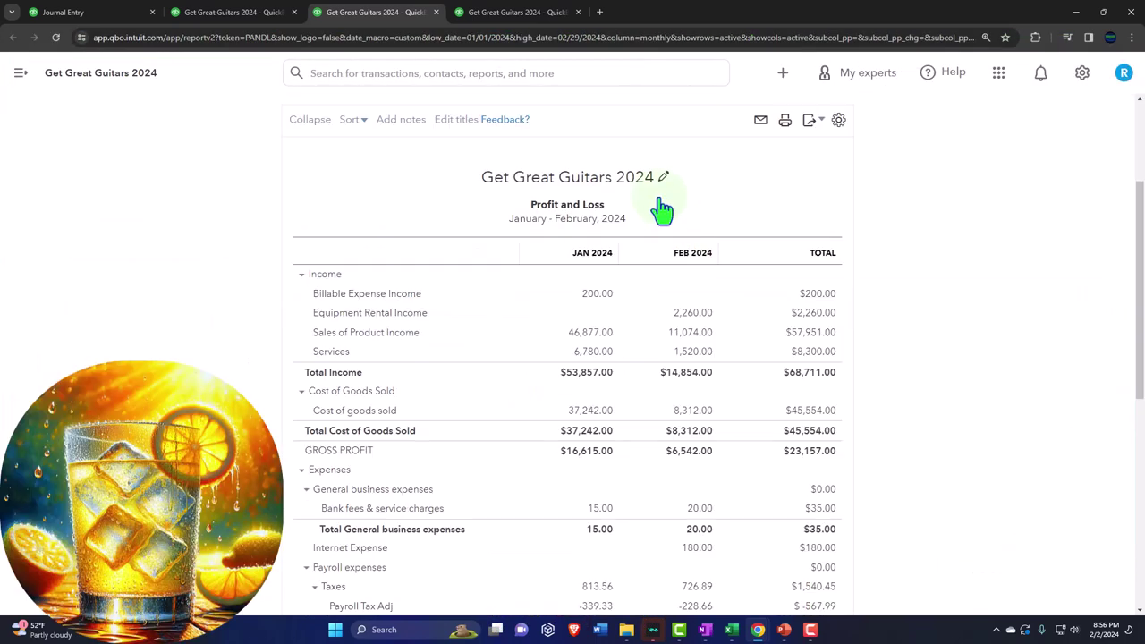
Run the Trial Balance report for 01/01/2024 to 02/29/2024 with columns displayed by Months
left_click(514, 12)
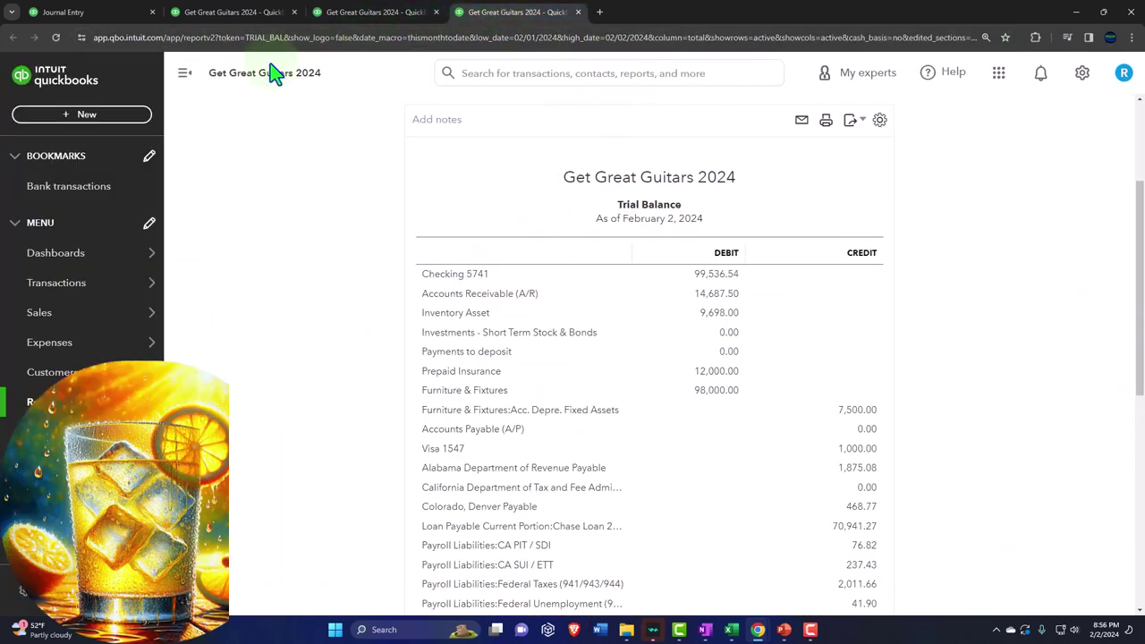
left_click(185, 75)
scroll(169, 268, "up", 3)
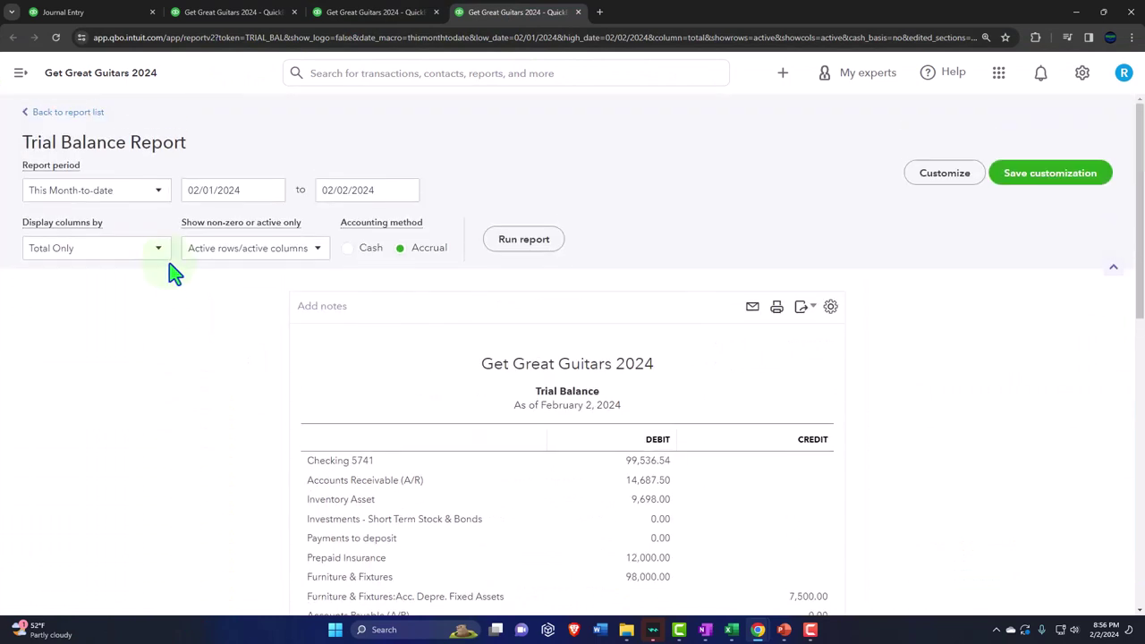
left_click(252, 189)
type("0")
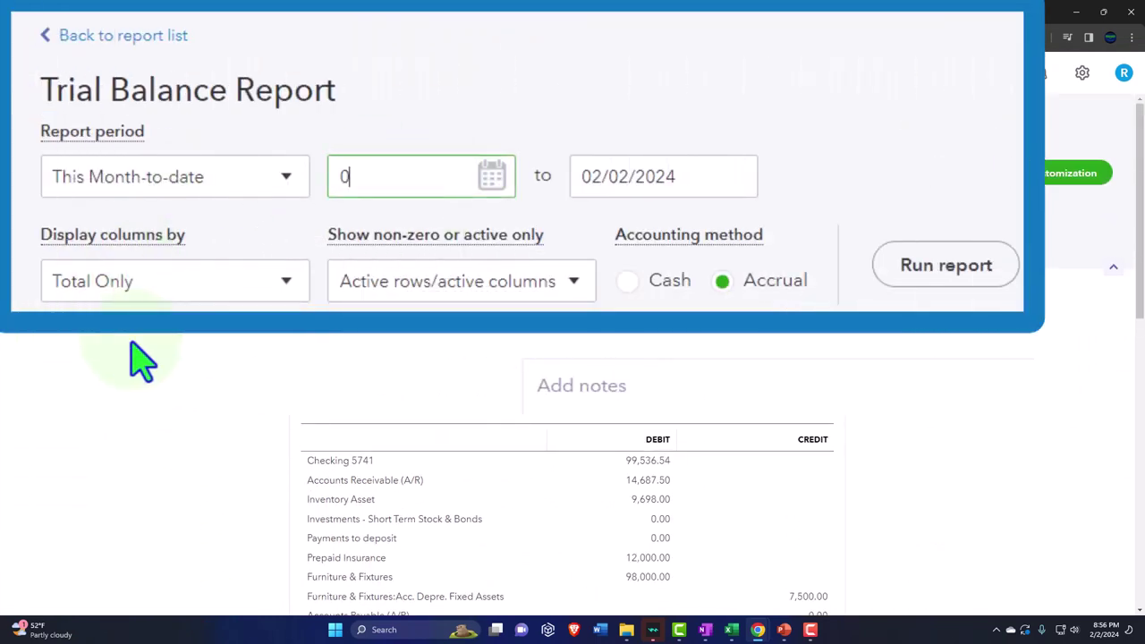
type("1/01/2024")
key("Tab")
type("02")
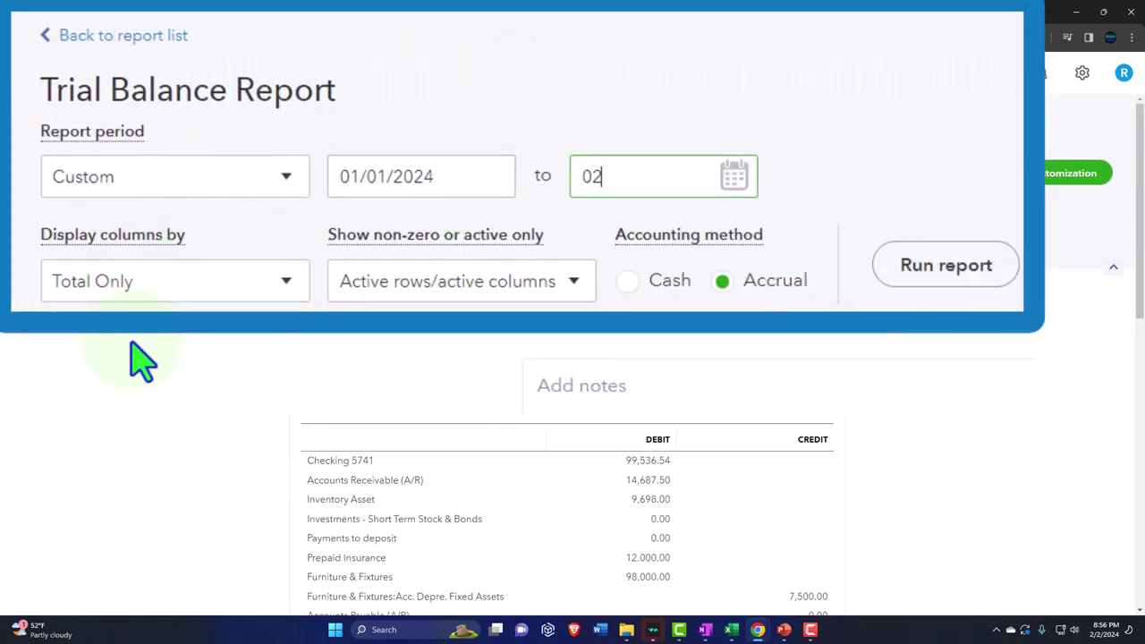
type("/29/2024")
key("Tab")
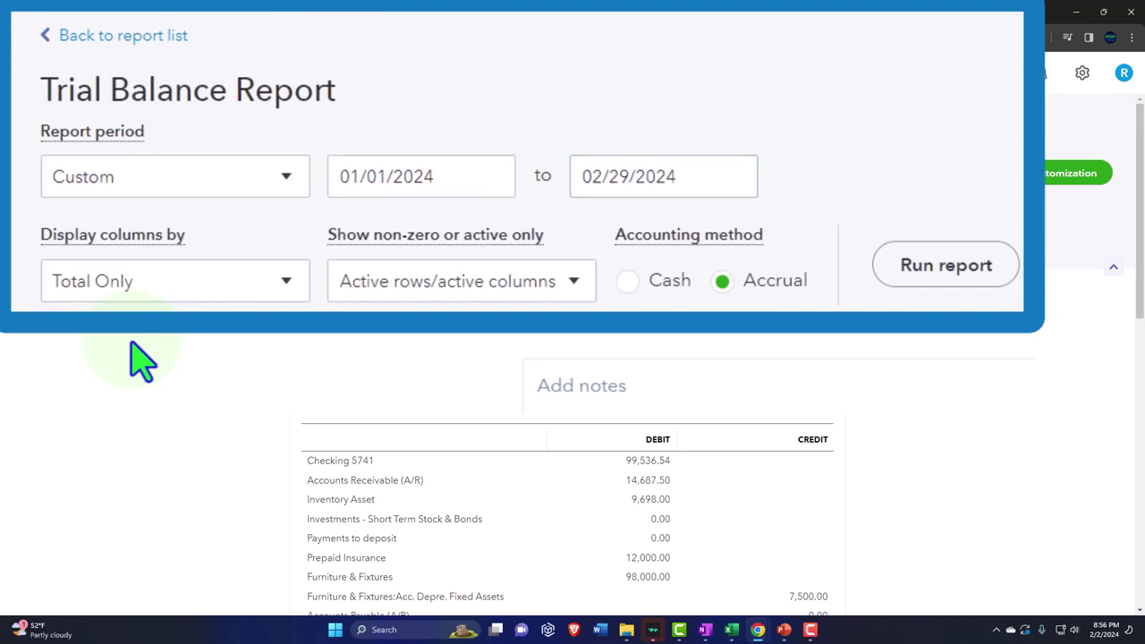
left_click(205, 286)
left_click(192, 378)
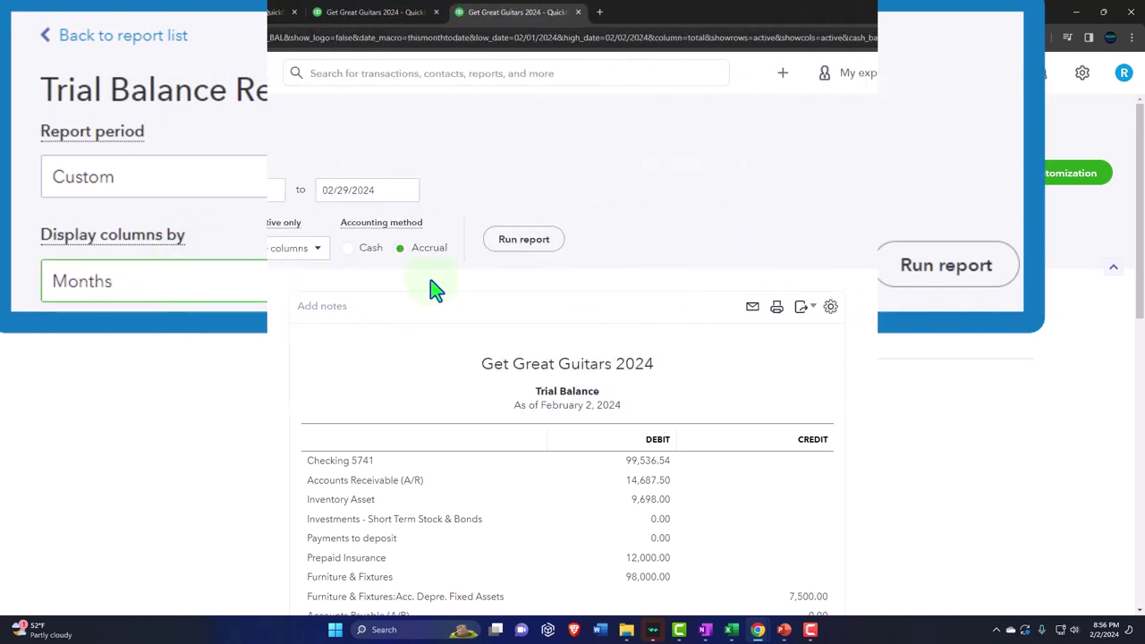
left_click(521, 240)
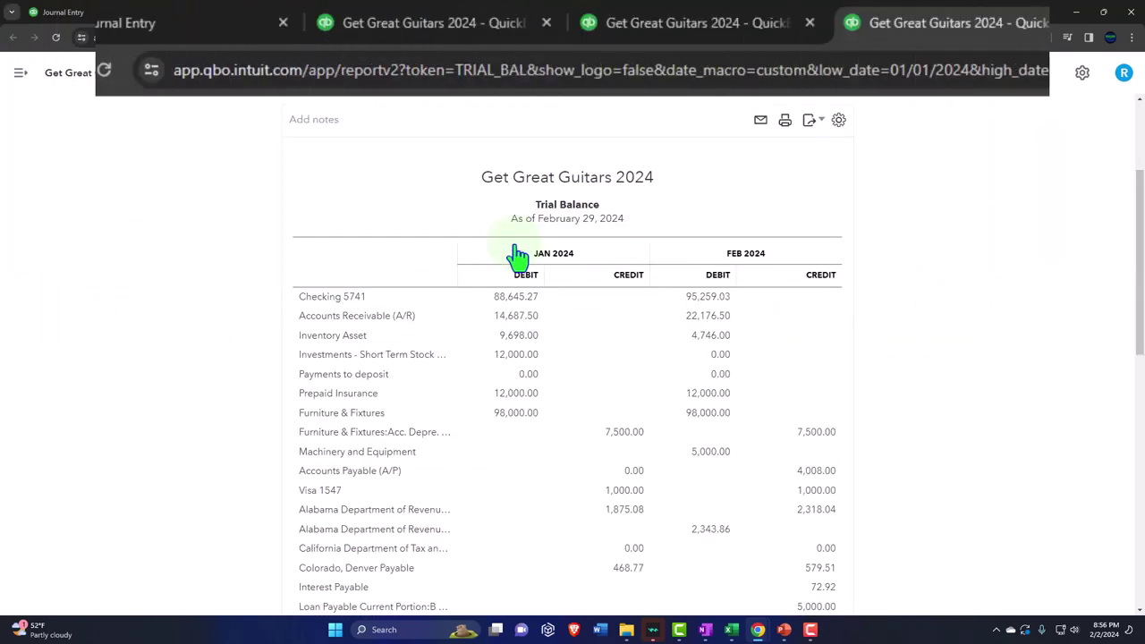
Review the Balance Sheet from the assets down through the liabilities, examining the February Interest Payable and loan balances
left_click(460, 25)
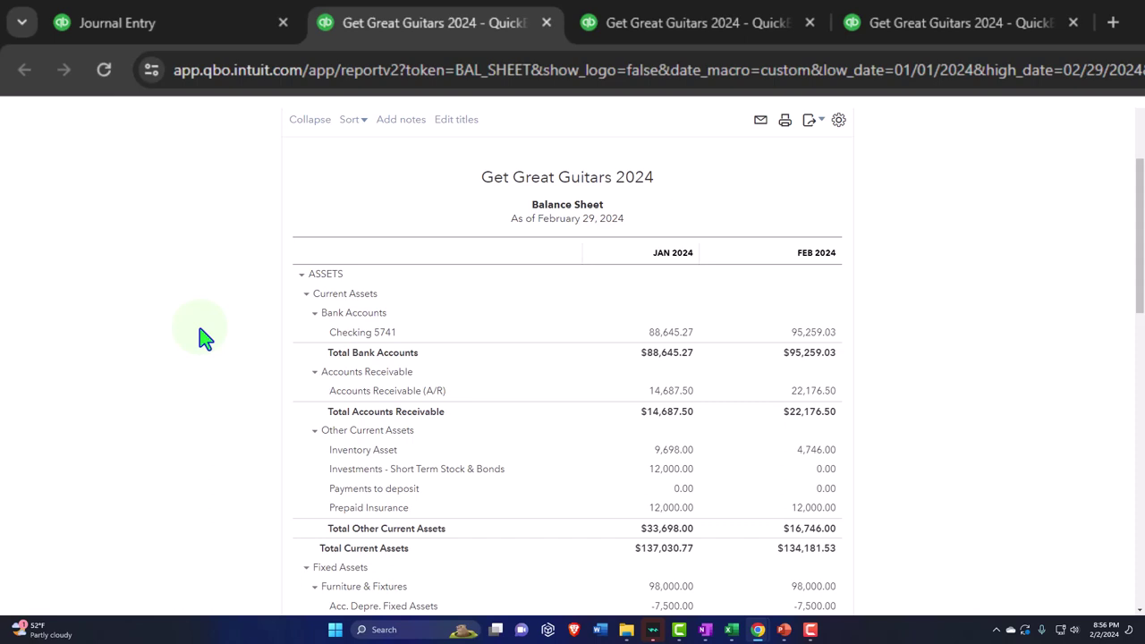
key("ctrl+plus")
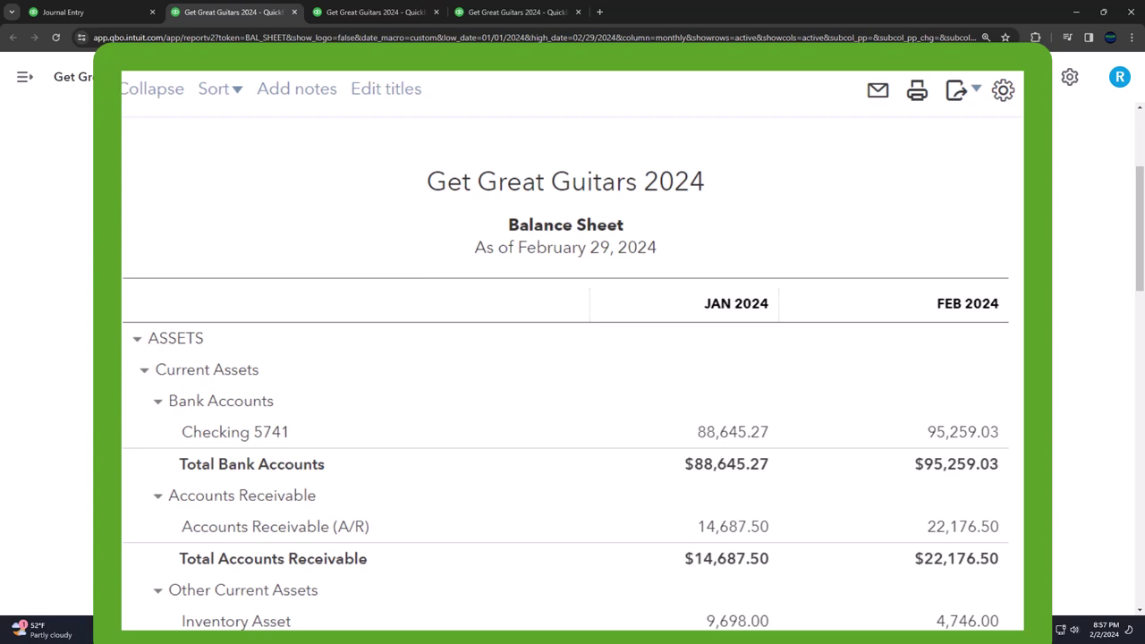
scroll(573, 358, "down", 5)
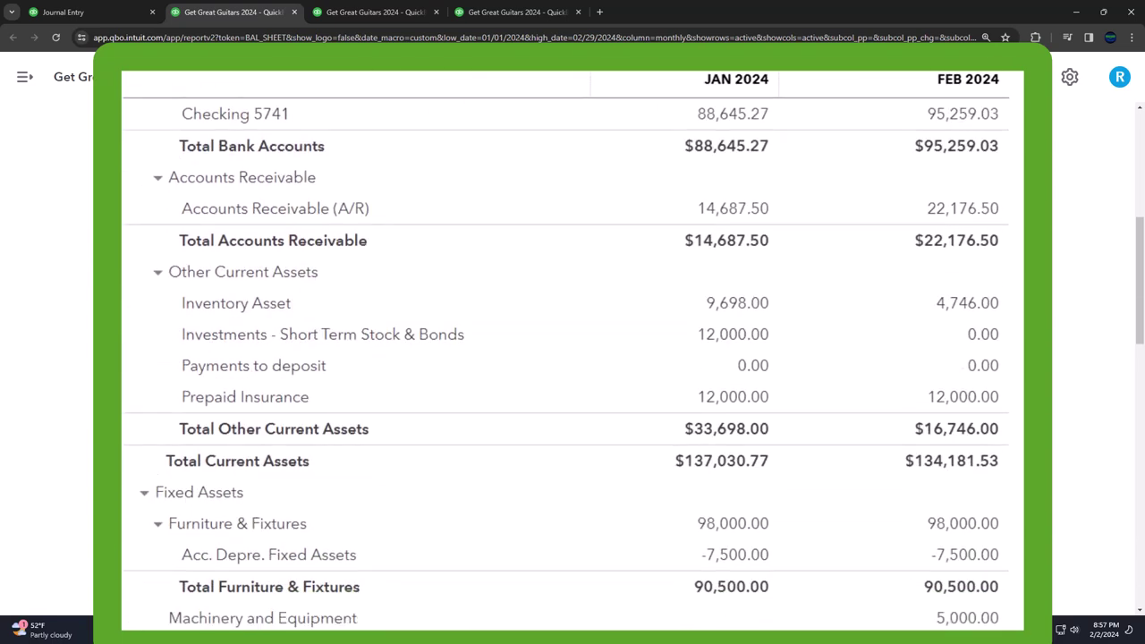
scroll(573, 357, "down", 3)
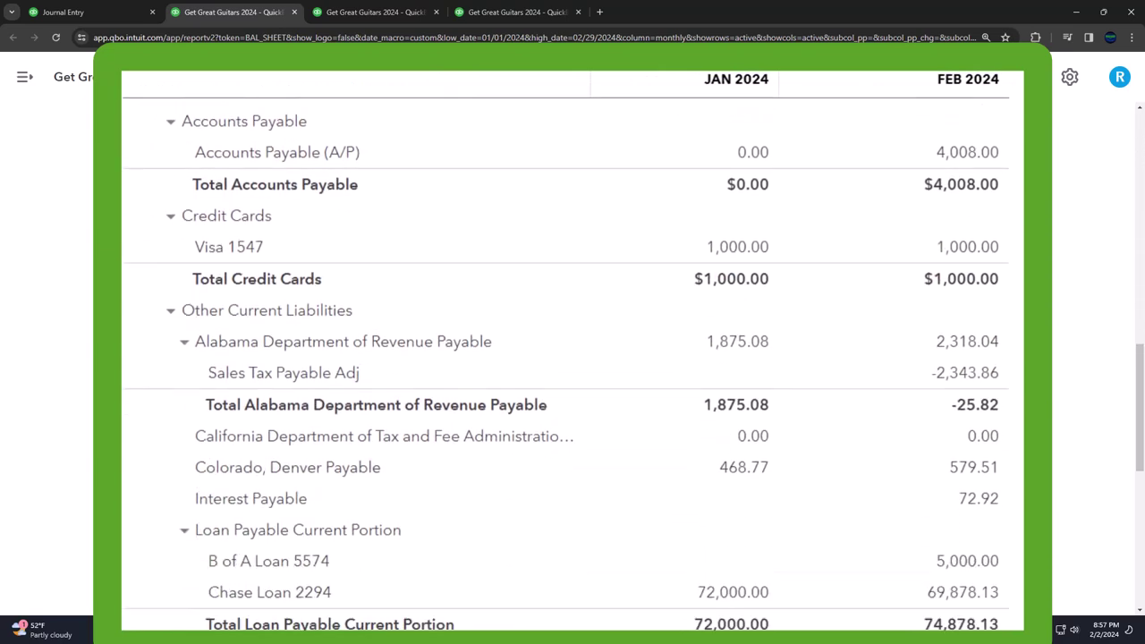
scroll(572, 358, "down", 6)
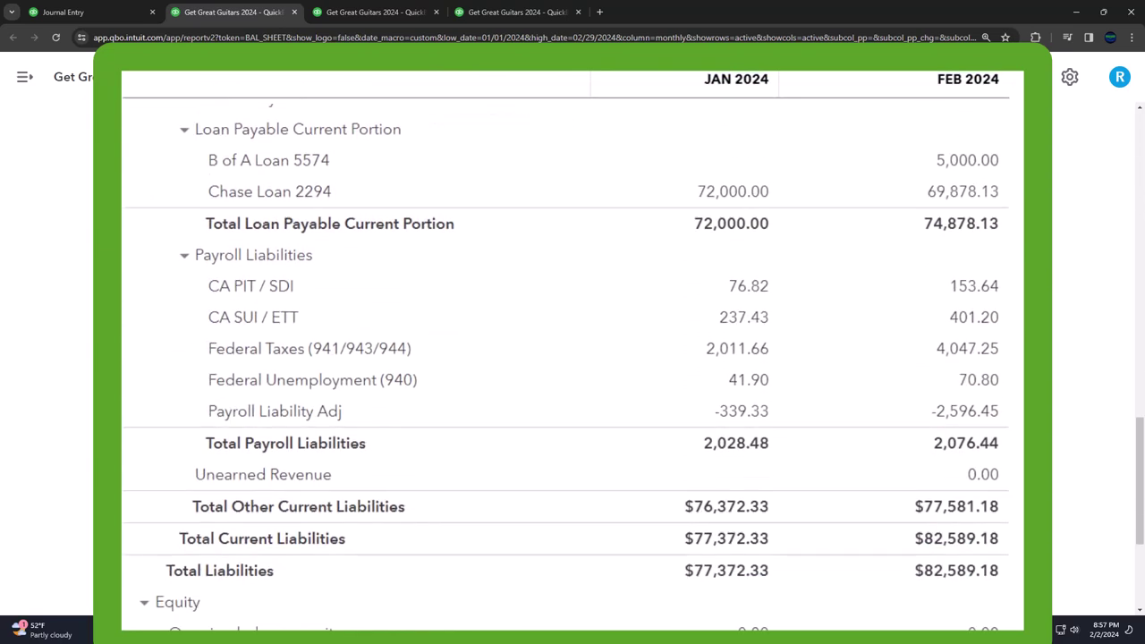
scroll(573, 358, "up", 1)
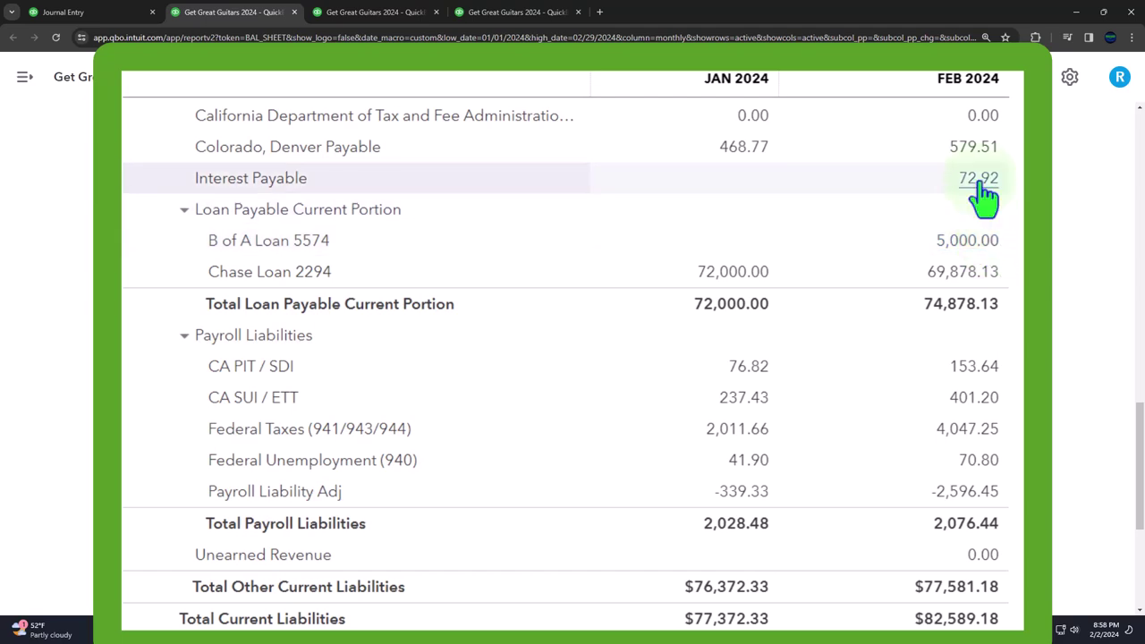
Examine the expenses on the Profit and Loss report, including February Interest Expense under Other Expenses
left_click(379, 14)
scroll(374, 313, "down", 7)
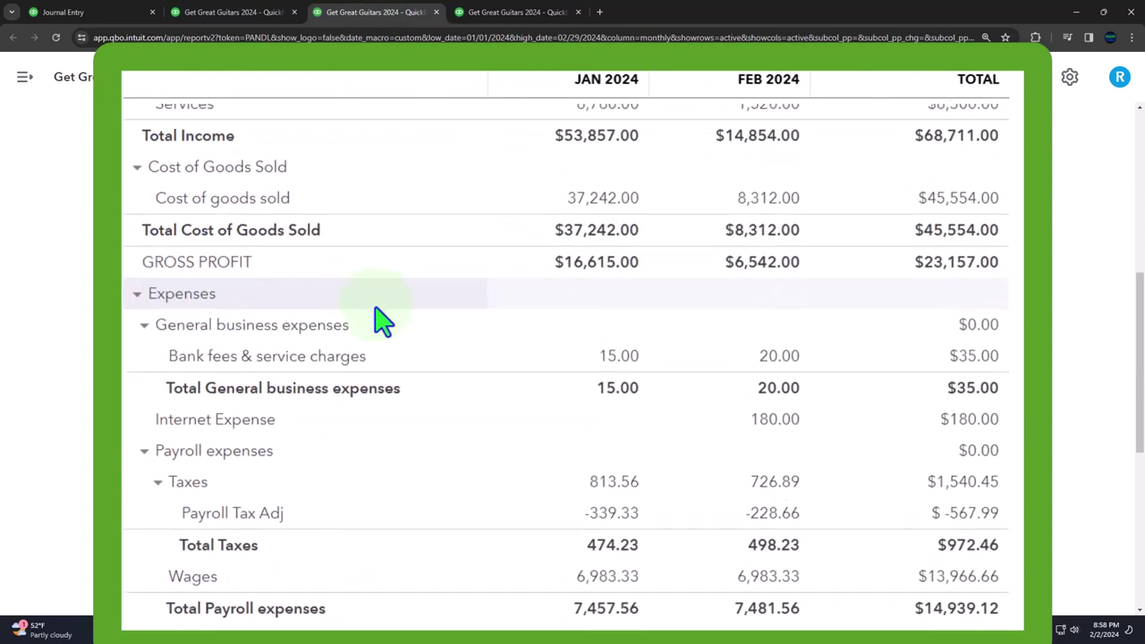
scroll(380, 320, "down", 3)
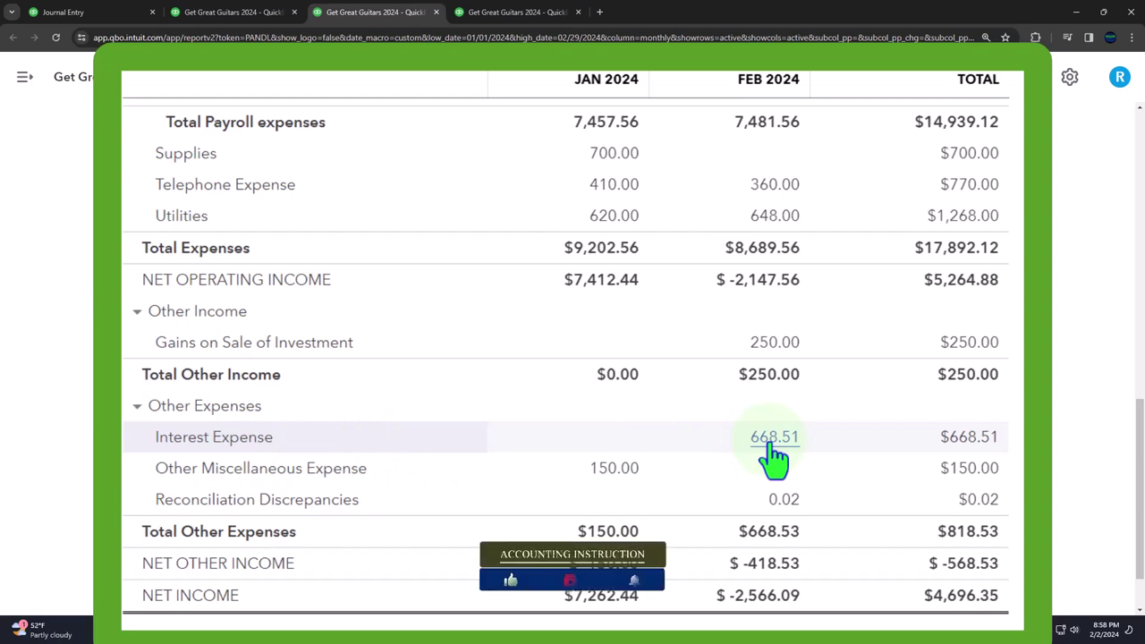
scroll(721, 403, "up", 15)
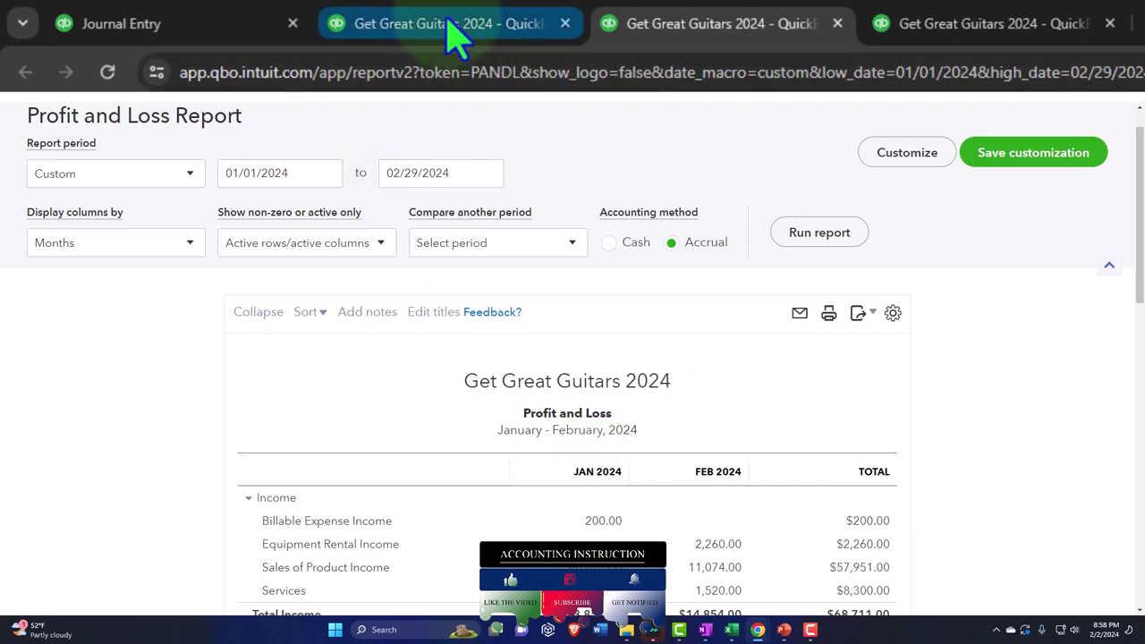
Switch from the Balance Sheet to the Amortization Table workbook in Excel and examine the Loan 2 payments, interest, loan reduction and balances
left_click(456, 36)
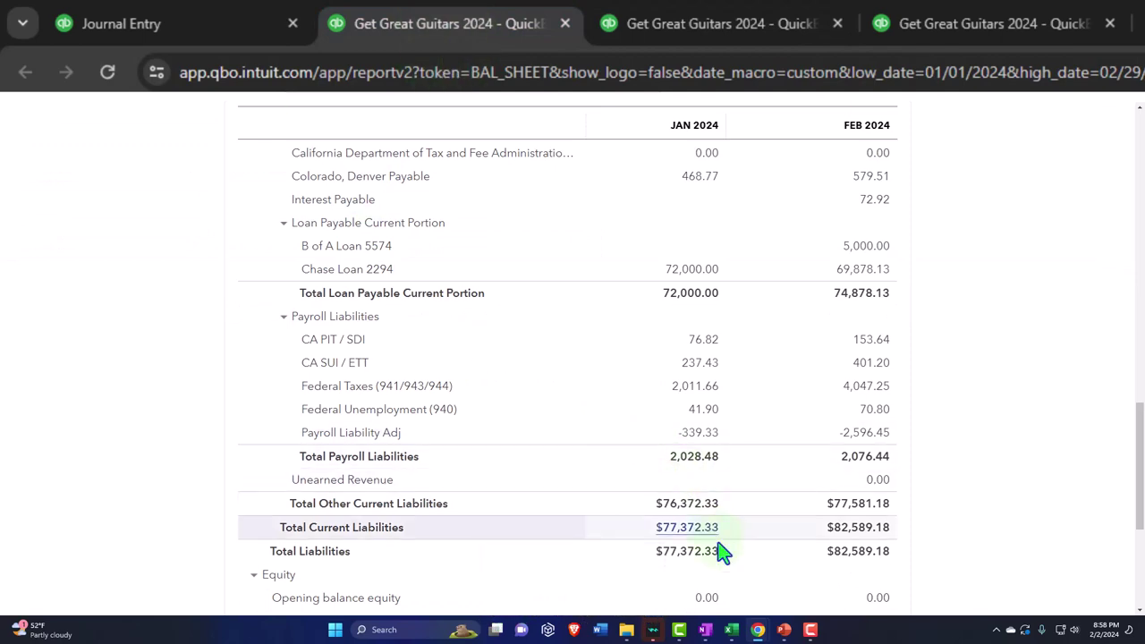
mouse_move(730, 630)
left_click(726, 580)
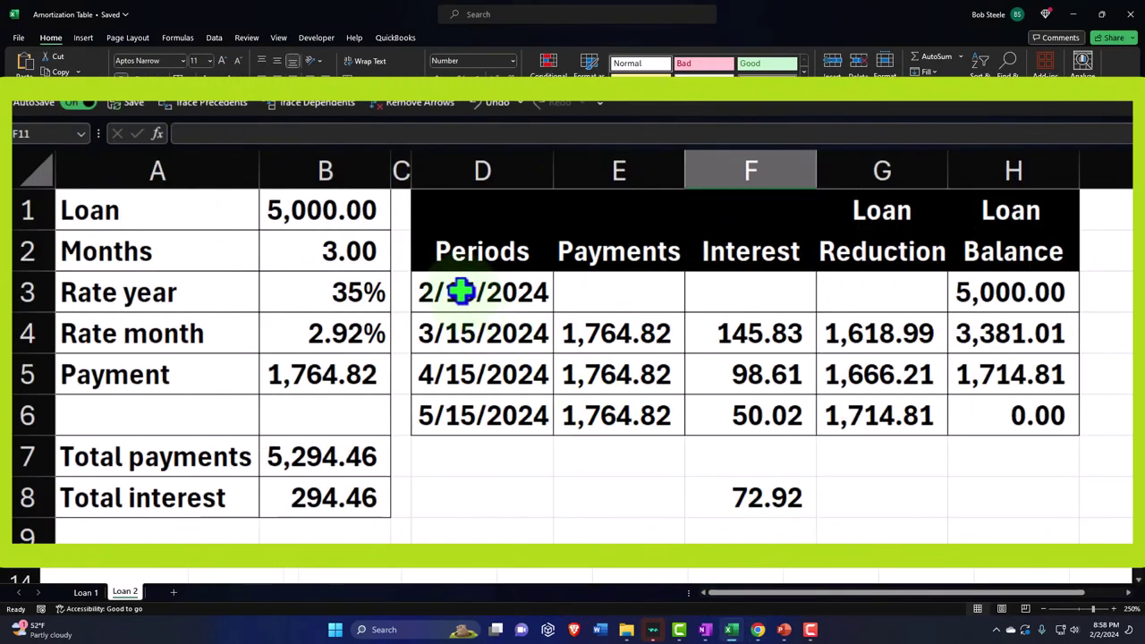
left_click_drag(459, 294, 952, 409)
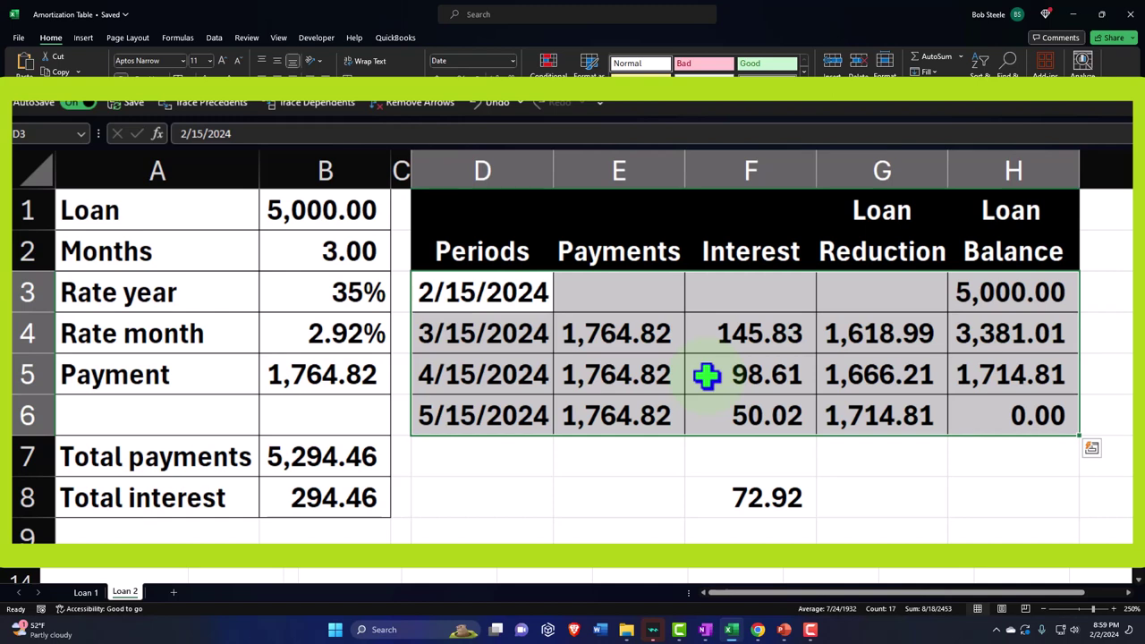
left_click(990, 298)
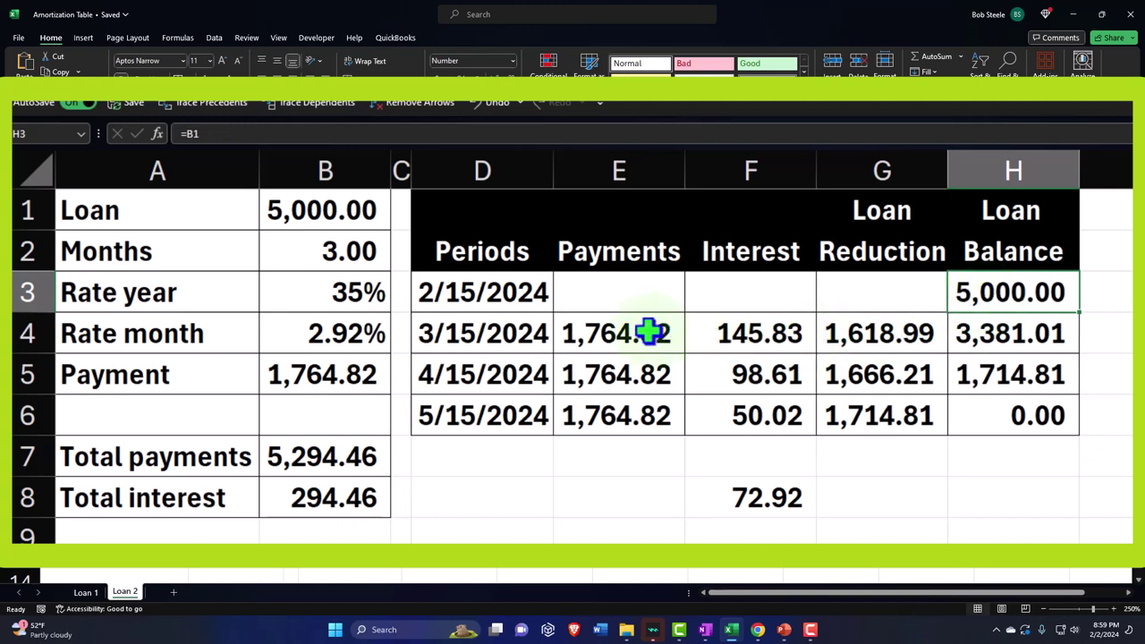
left_click_drag(650, 332, 975, 333)
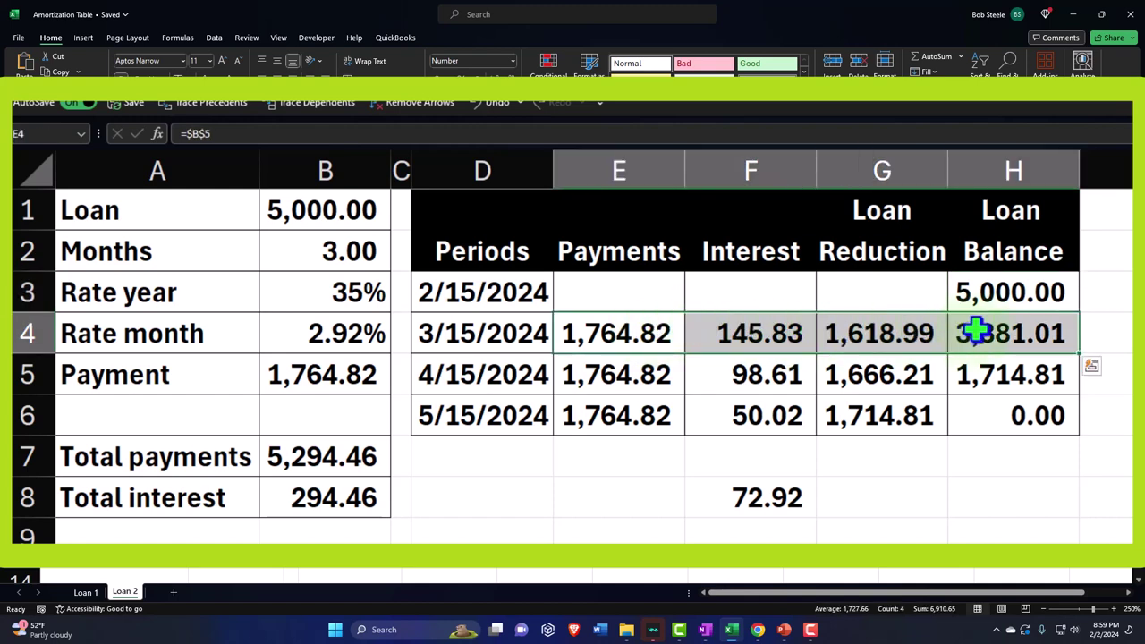
left_click(979, 331)
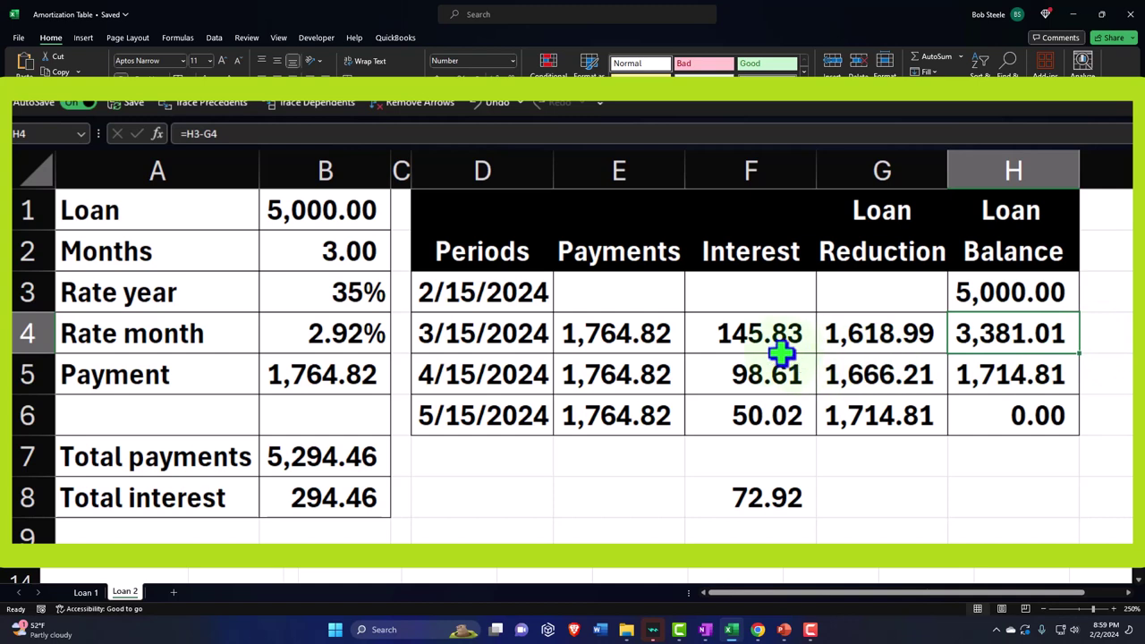
left_click(805, 338)
left_click_drag(805, 337, 856, 400)
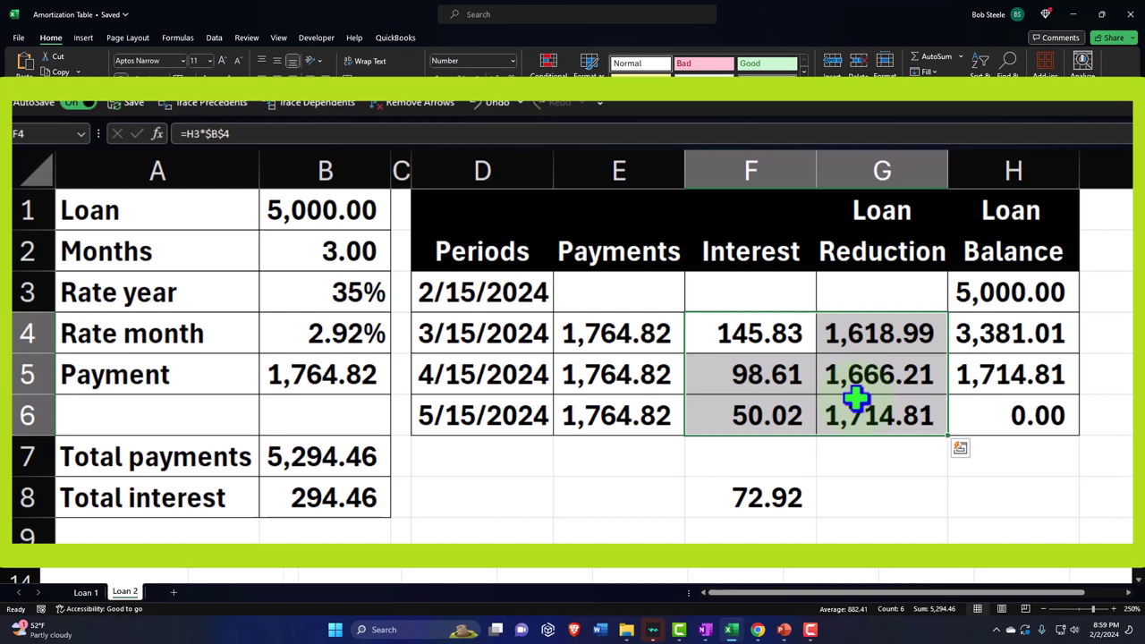
Examine the half-month interest formula in F8 against the payment and interest columns of the Loan 2 amortization table
left_click(802, 487)
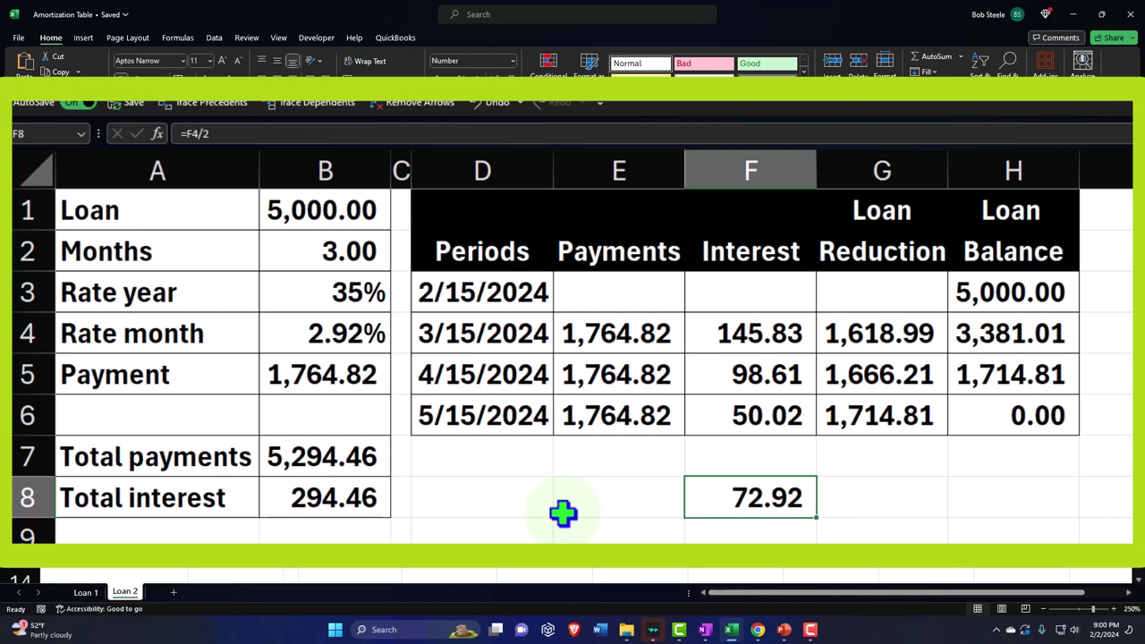
left_click(614, 344)
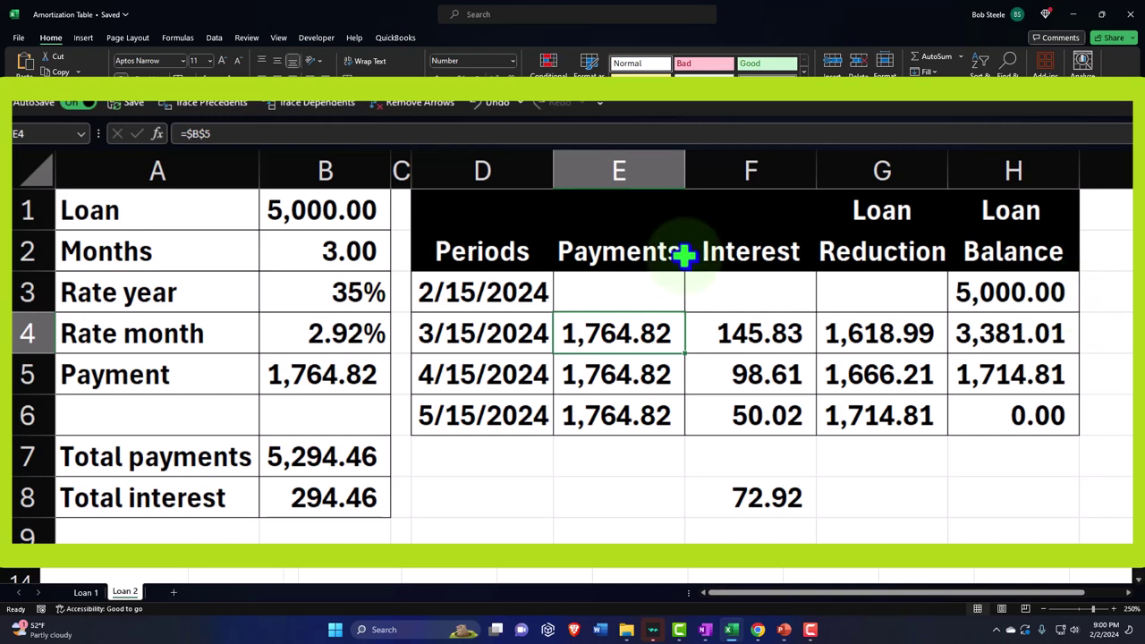
left_click_drag(486, 223, 1026, 415)
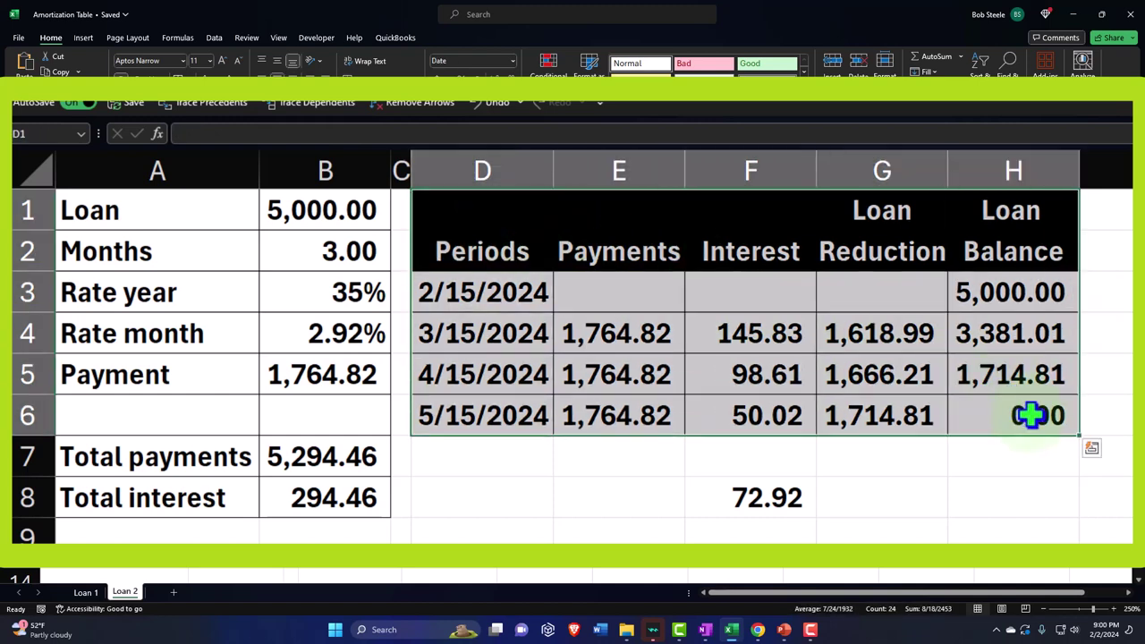
left_click_drag(765, 337, 754, 409)
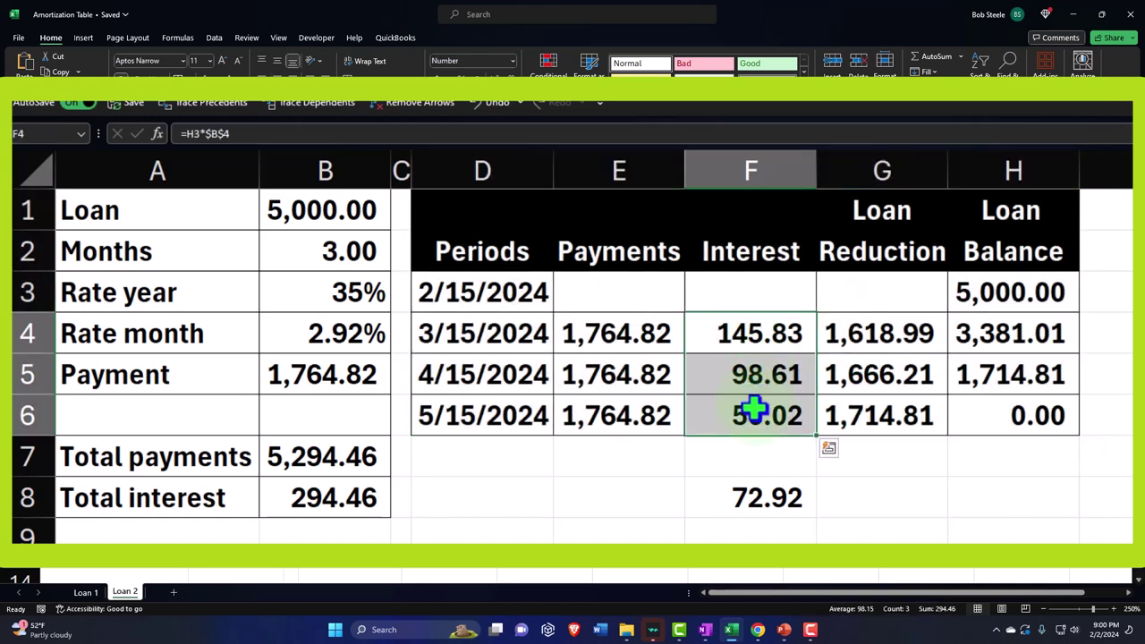
left_click(742, 492)
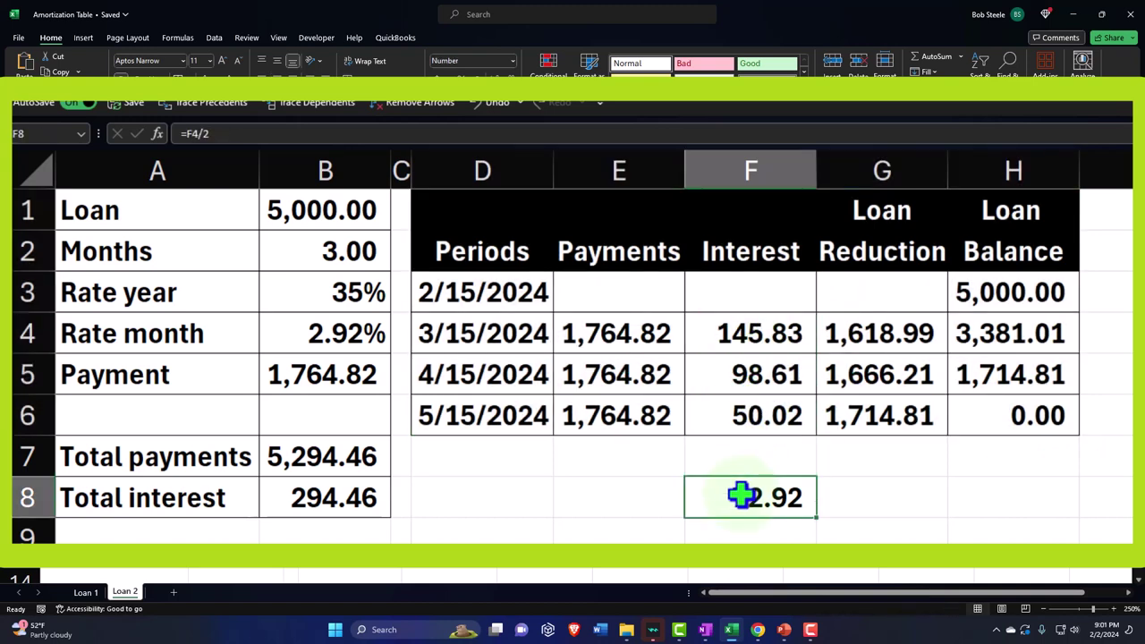
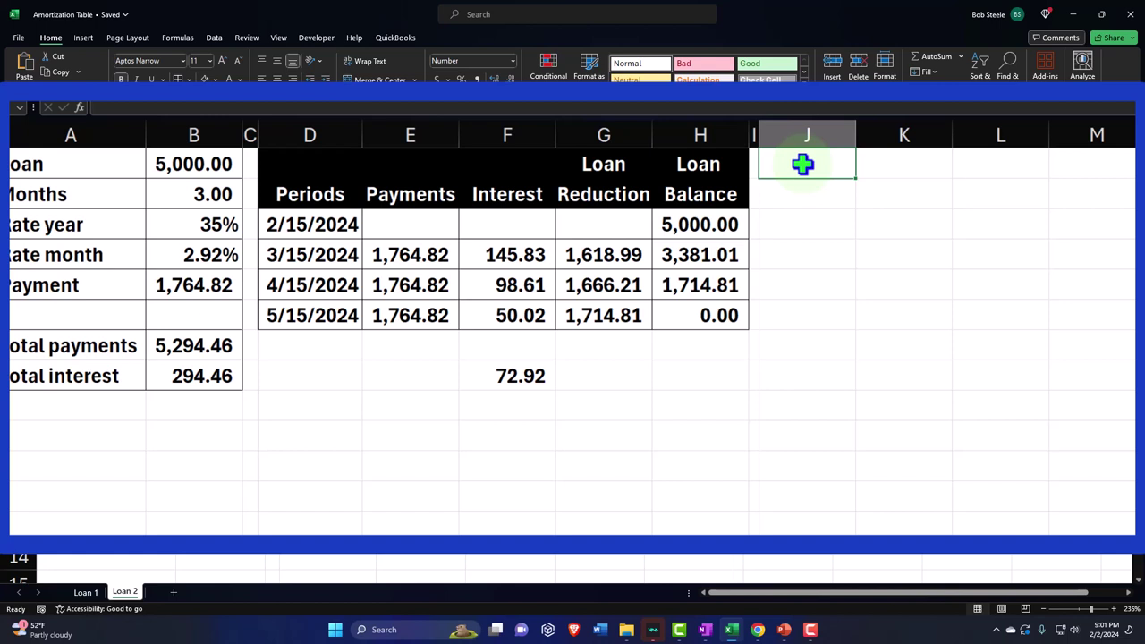
Start a payment journal entry beside the table with Cash in J1 and the negative 3/15/2024 payment, -E4, in L1
type("Cash")
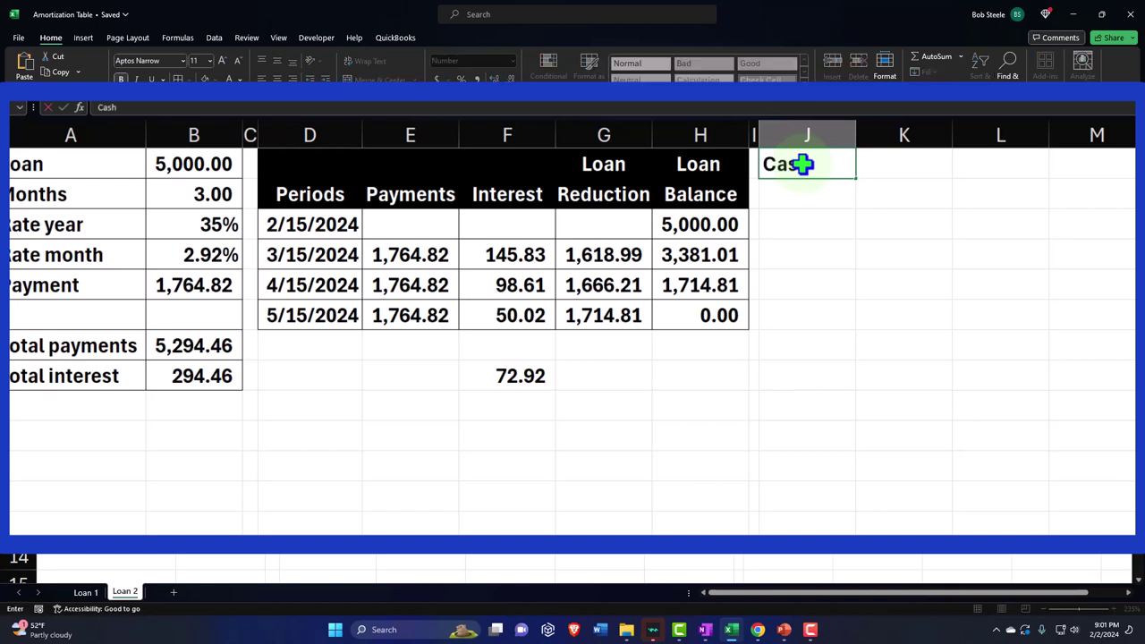
key("Tab")
key("Tab")
type("=")
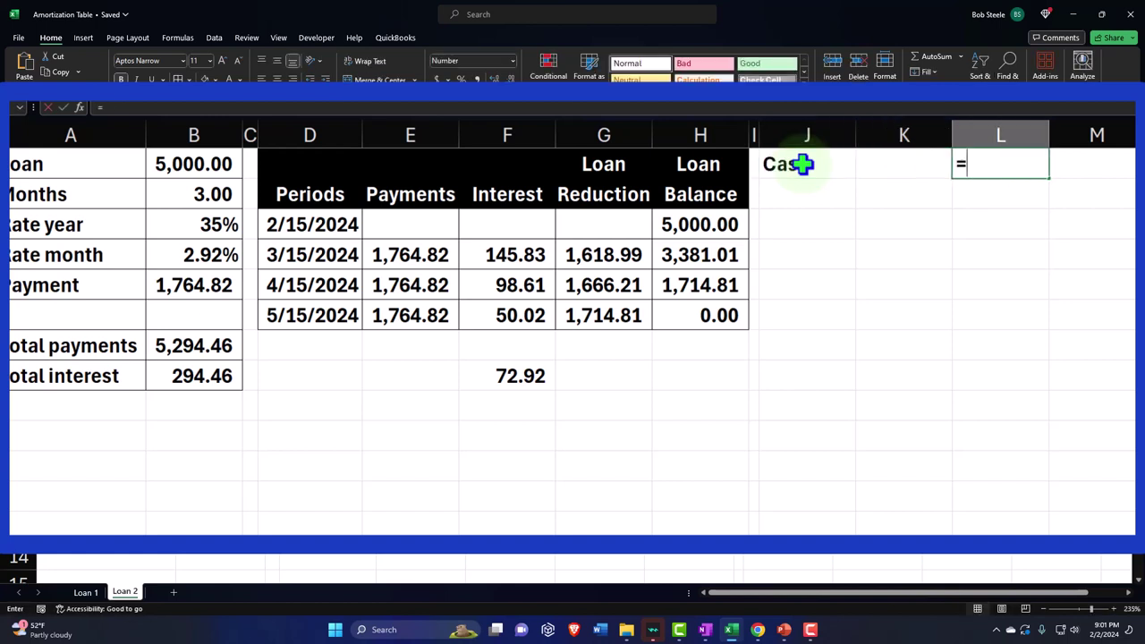
key("BackSpace")
type("-")
key("Left")
key("Left")
key("Left")
key("Left")
key("Left")
key("Left")
key("Left")
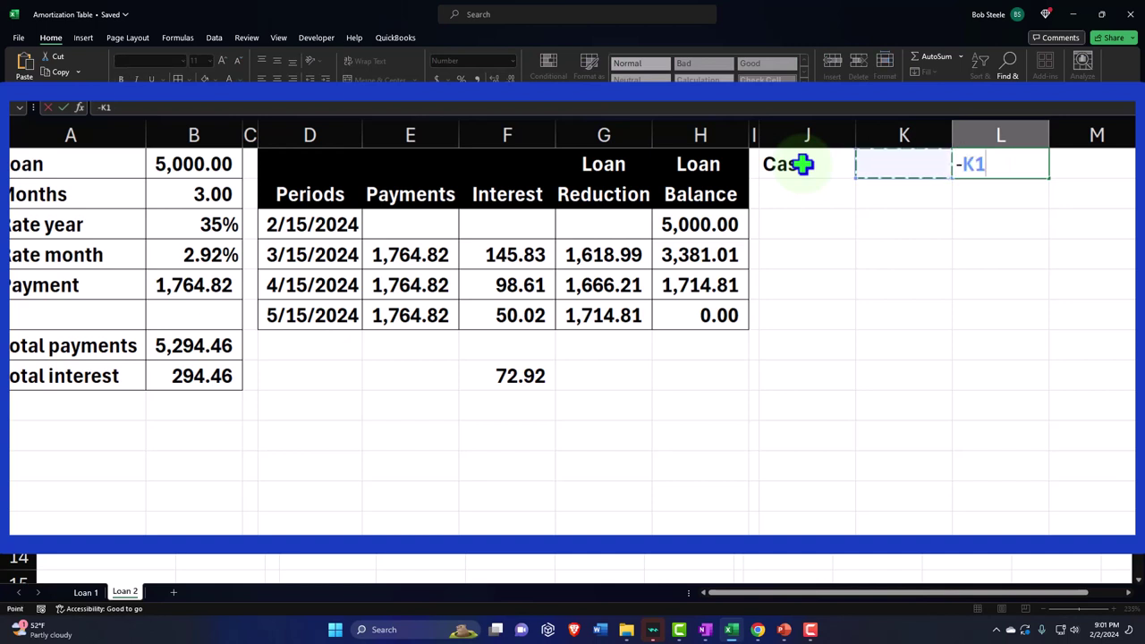
key("Down")
key("Down")
key("Down")
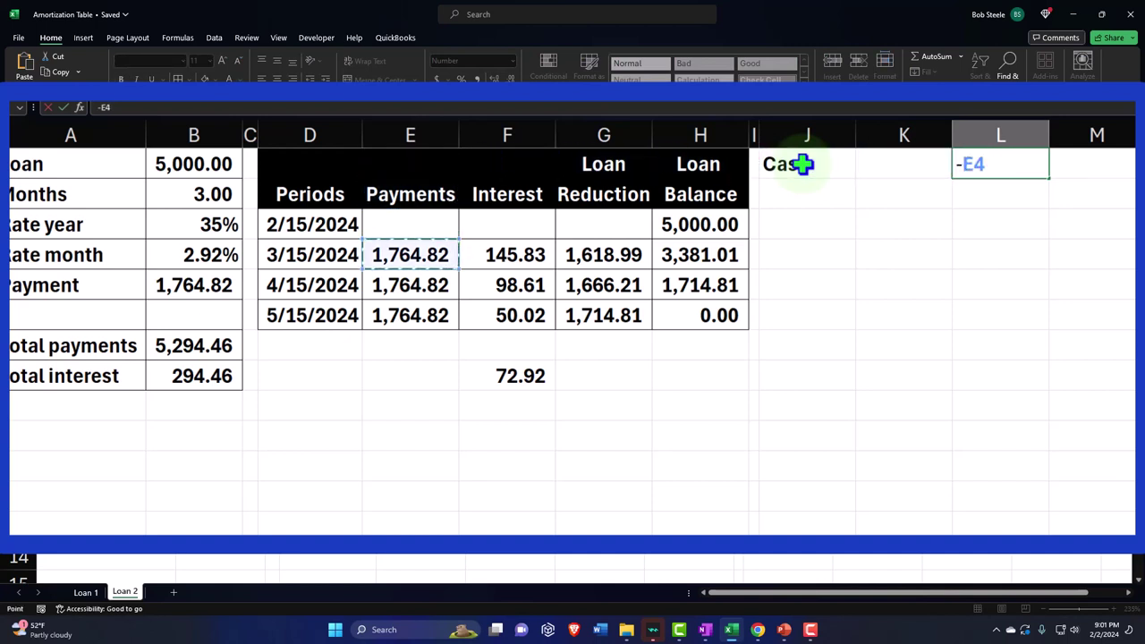
key("Return")
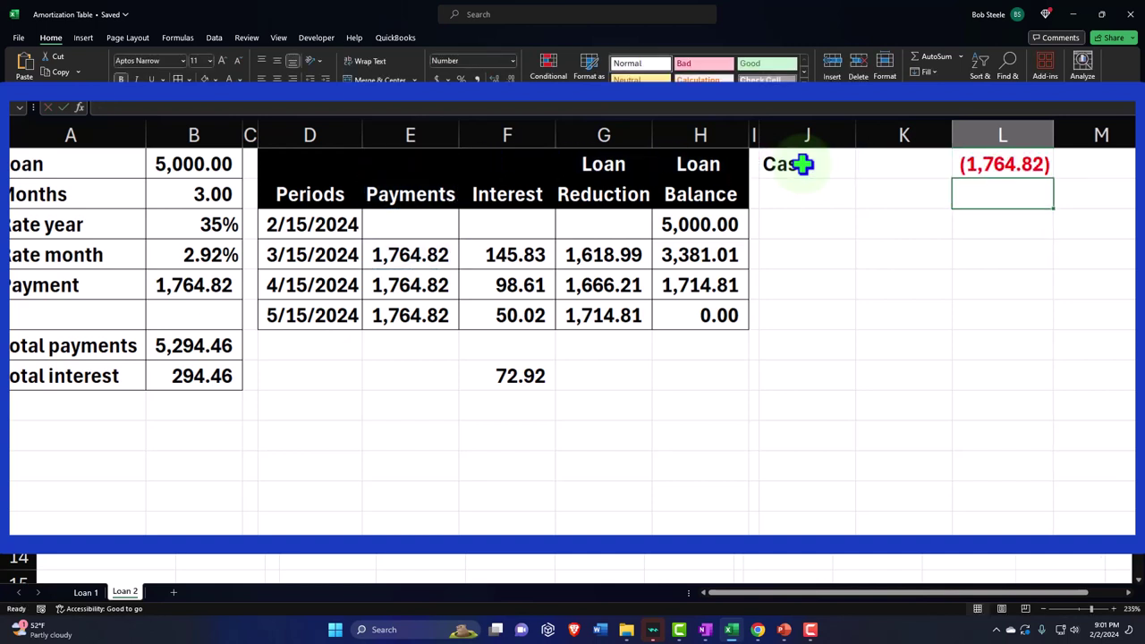
Enter the label Interest expense in J2 and widen column J to fit it
key("Left")
key("Left")
type("Int")
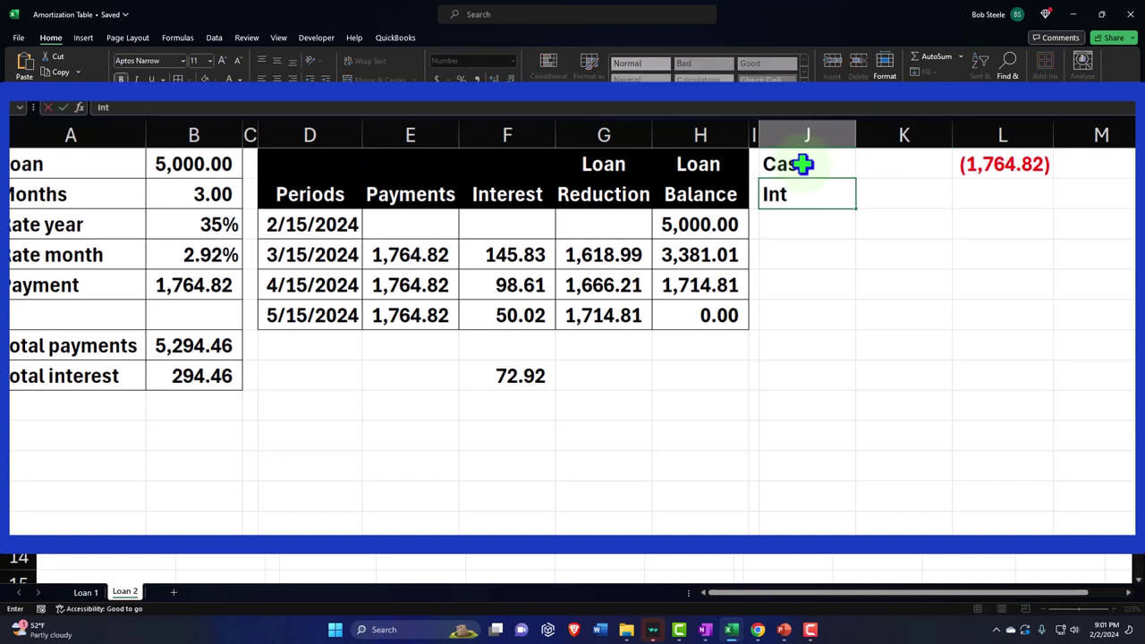
type("erest expense")
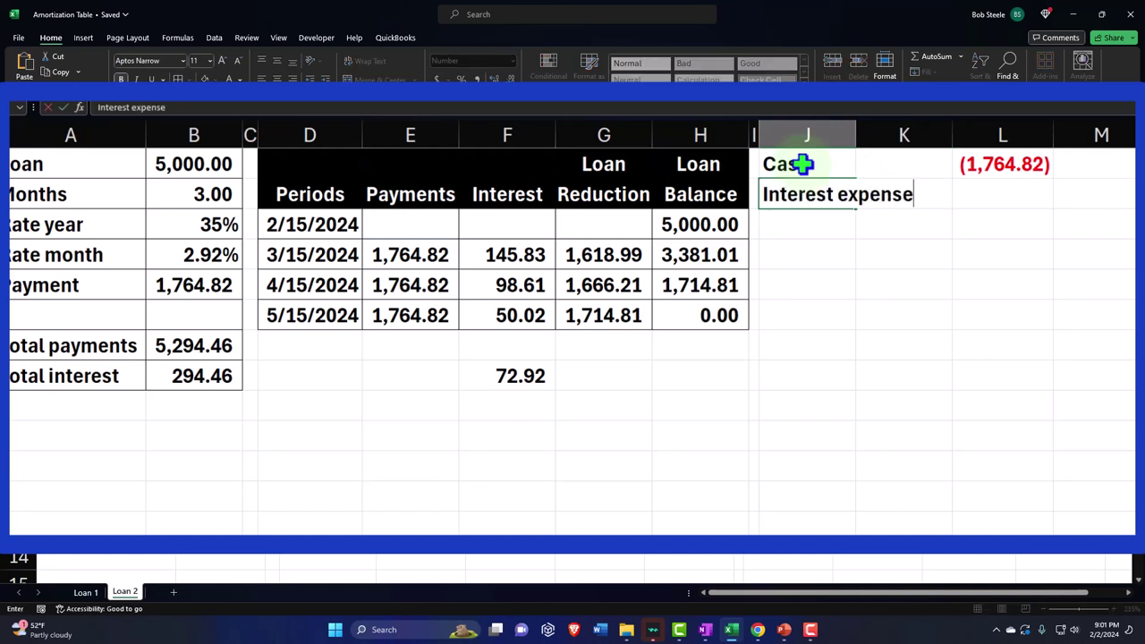
key("Right")
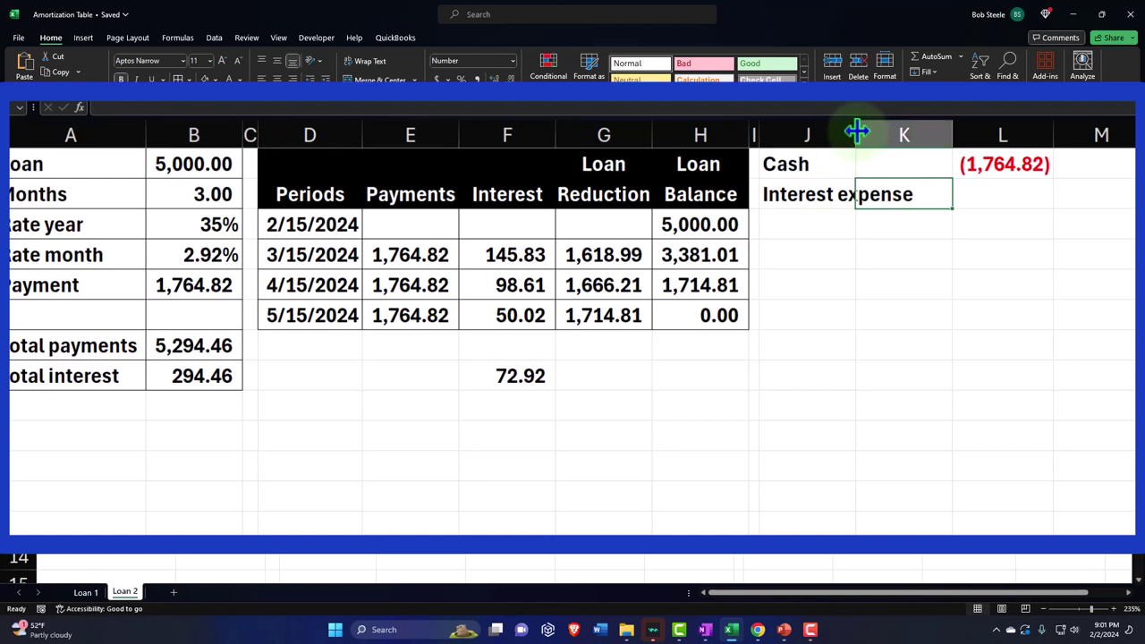
left_click_drag(857, 130, 930, 129)
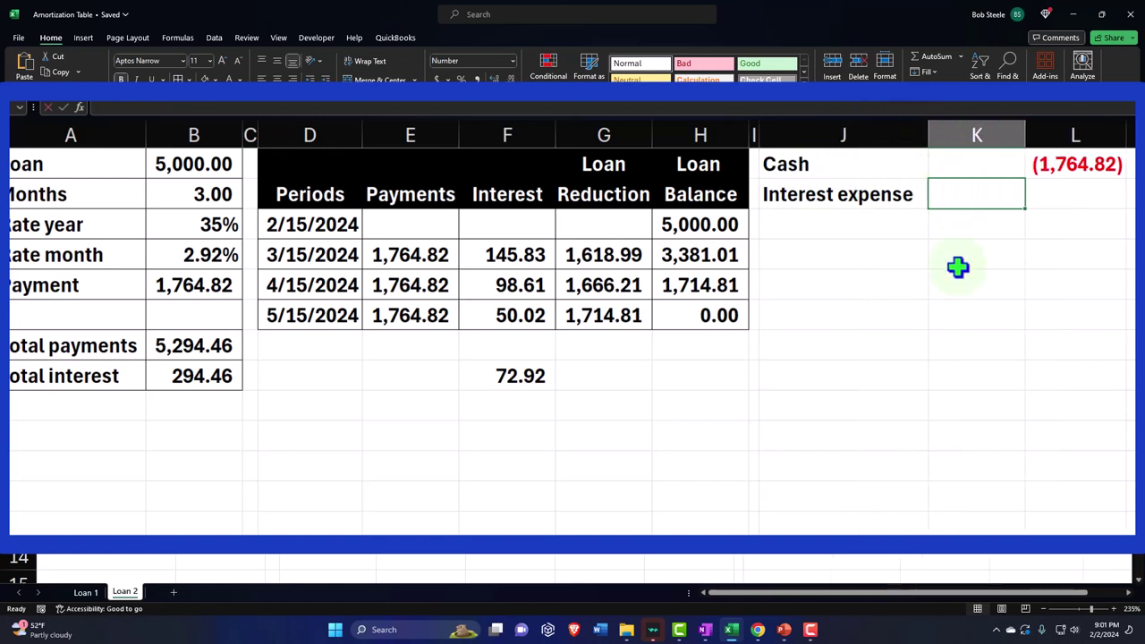
Link the Interest expense debit in K2 to the 3/15/2024 interest with the formula =F4
type("=")
key("Down")
key("Down")
key("Left")
key("Left")
key("Left")
key("Left")
key("Left")
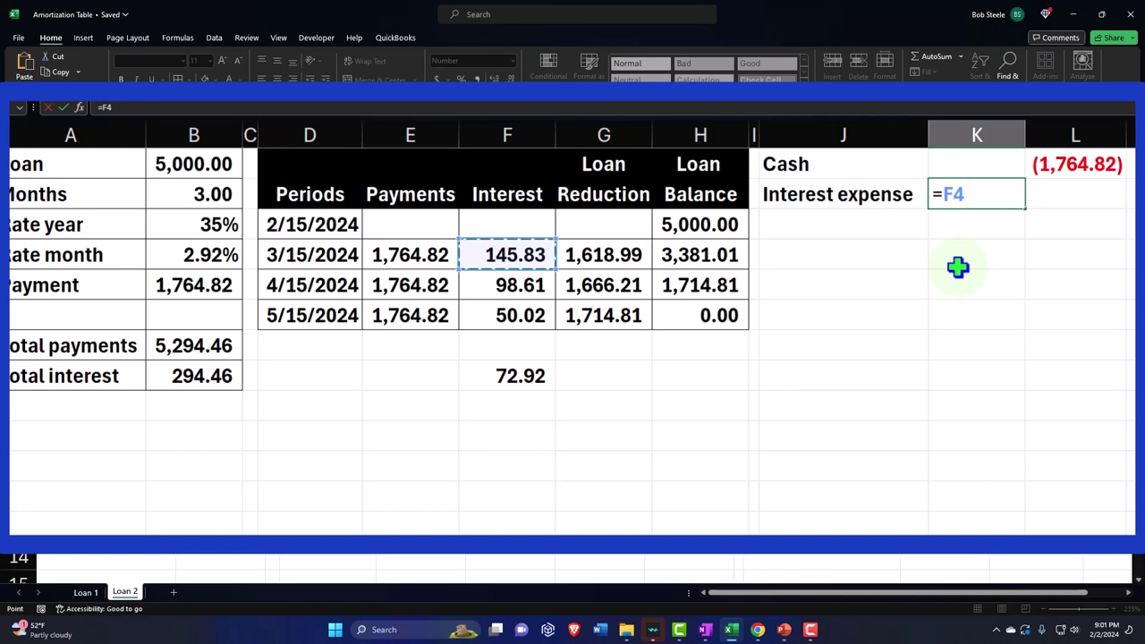
key("Return")
Add the label Loan balance in J3 and balance the entry in K3 with the formula -SUM(K1:L2)
key("Left")
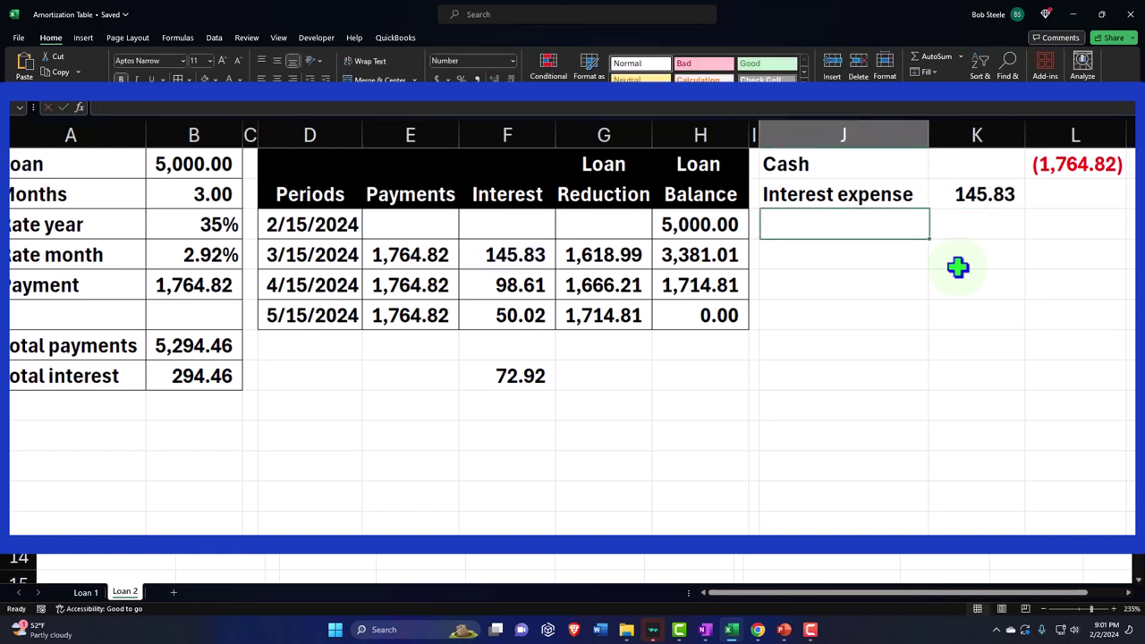
type("Lo")
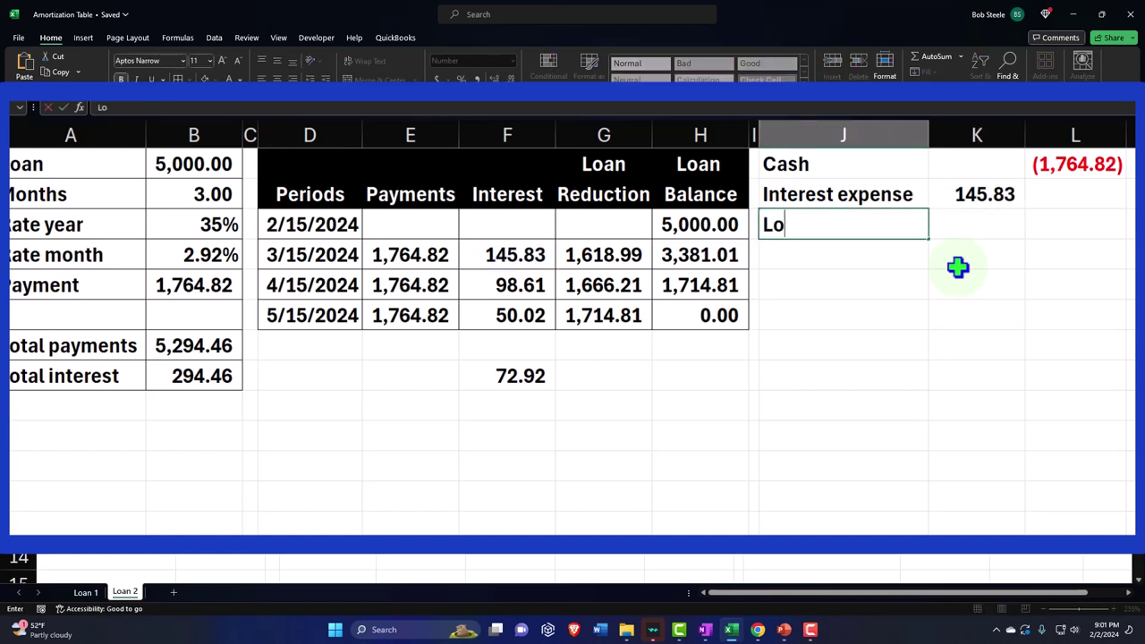
type("an balance")
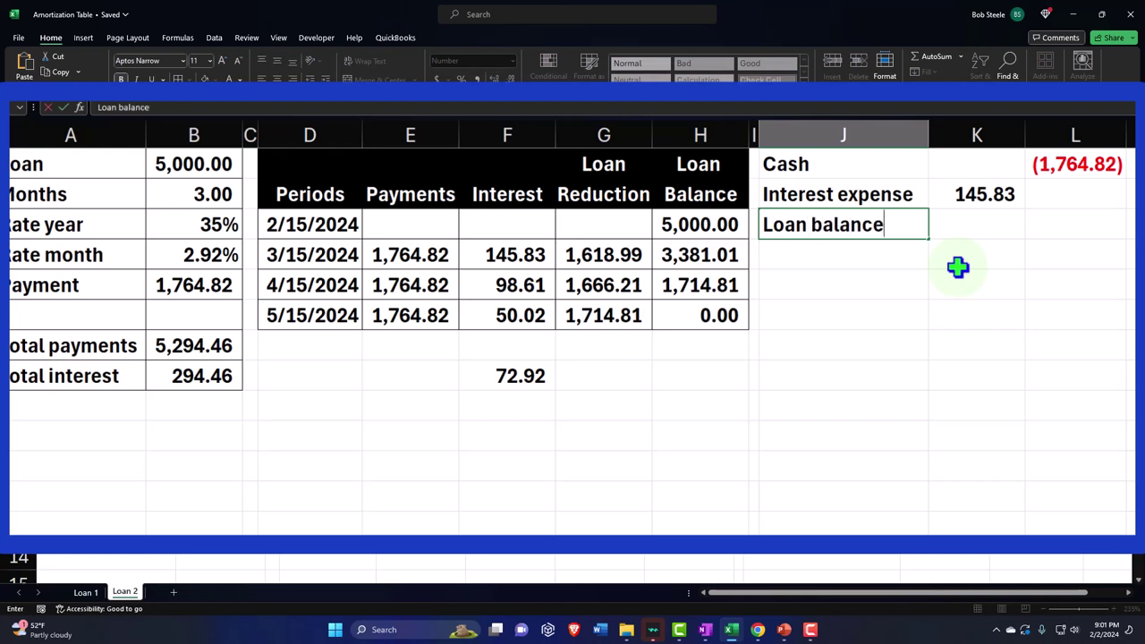
key("Tab")
type("-")
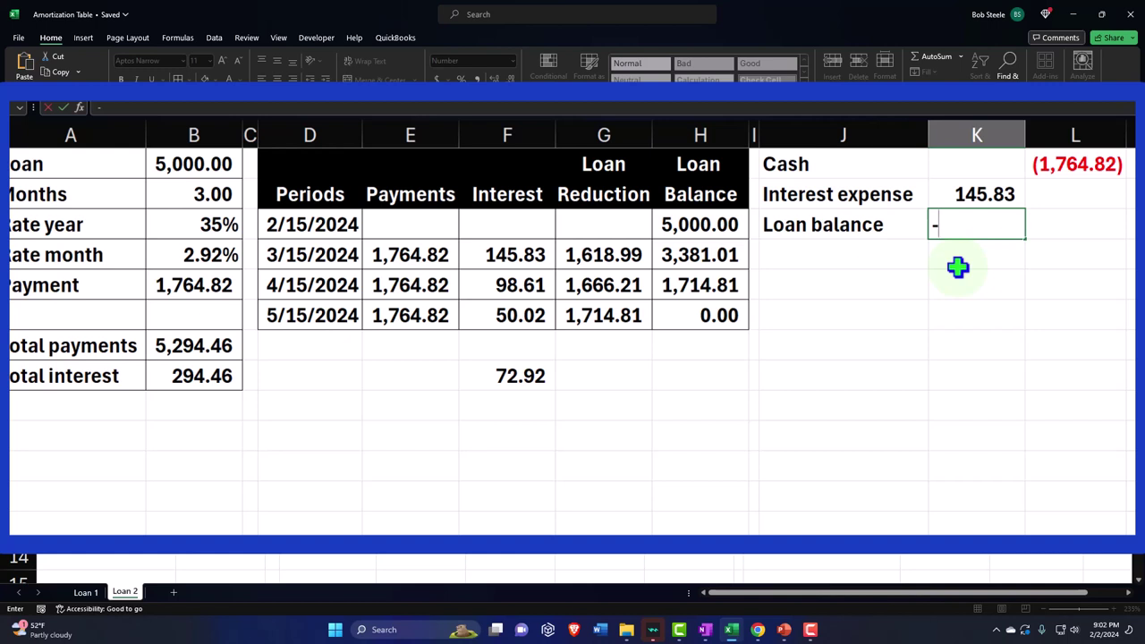
type("sum(")
key("Up")
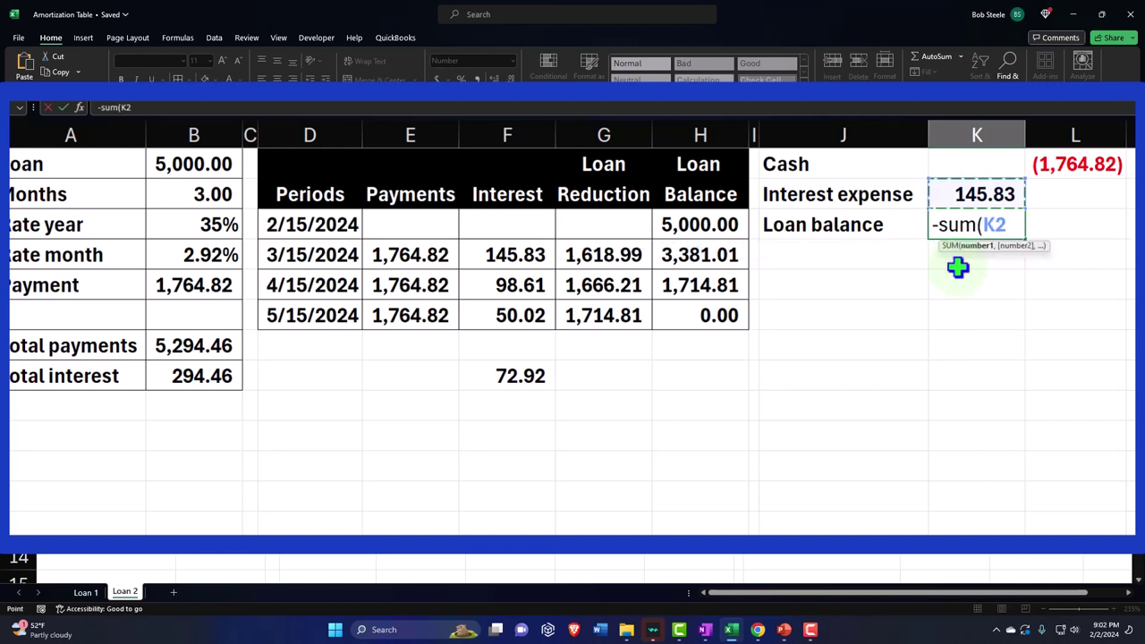
key("shift+Up")
key("shift+Right")
key("Return")
key("Left")
key("Up")
key("Right")
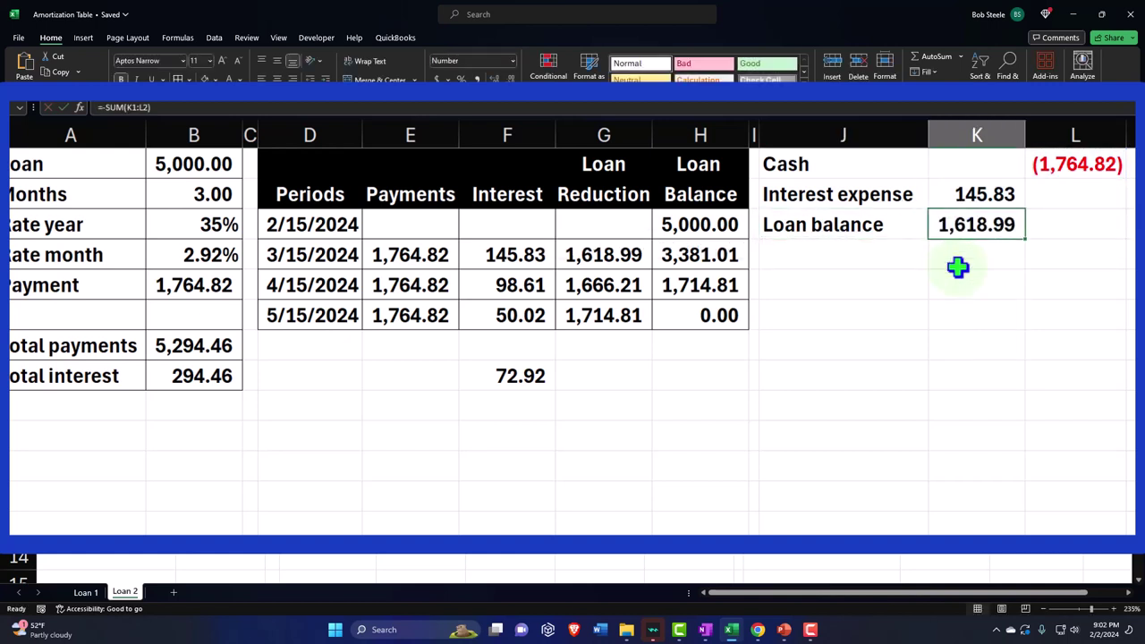
Compare the journal entry with the table's payments, interest and loan reduction amounts, and check the half-month interest in F8
left_click(623, 267)
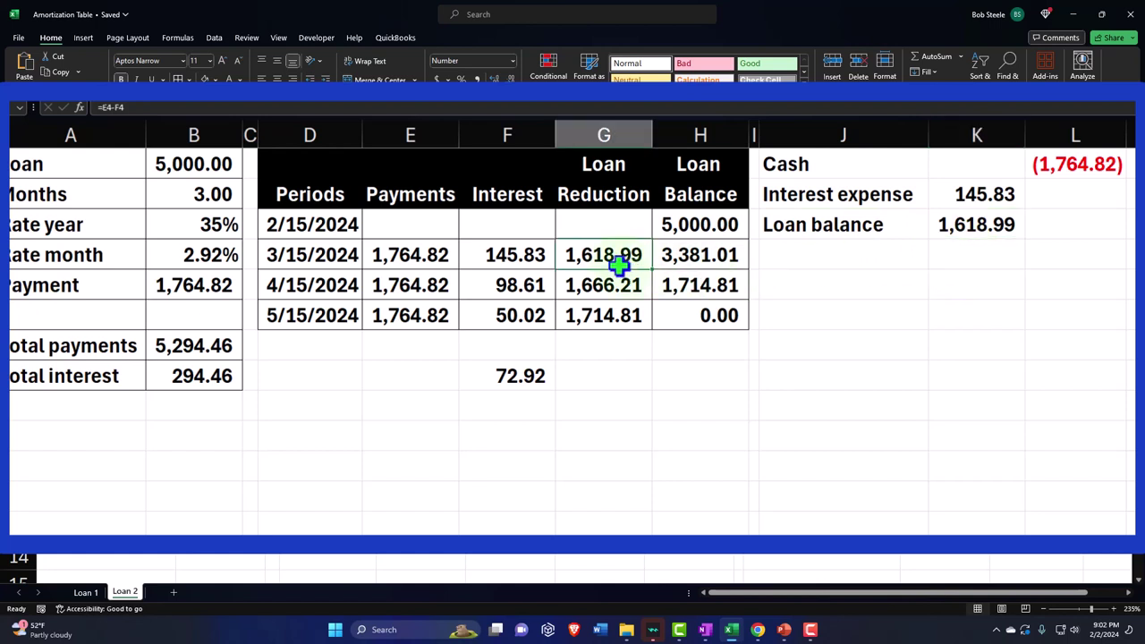
left_click_drag(968, 198, 958, 223)
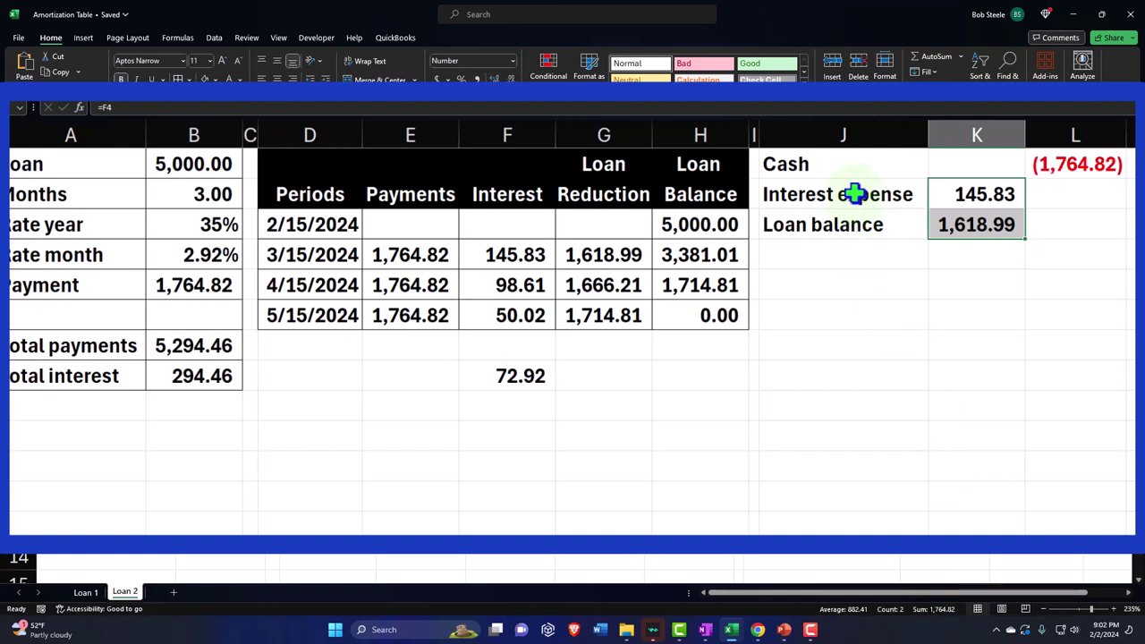
left_click(429, 288)
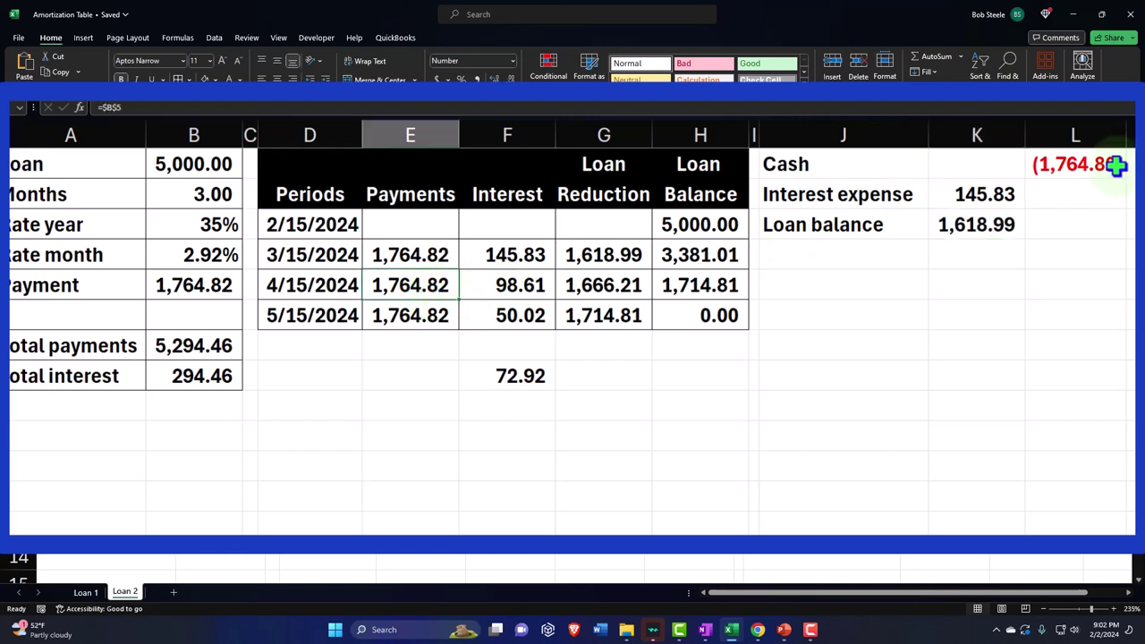
left_click_drag(541, 283, 582, 279)
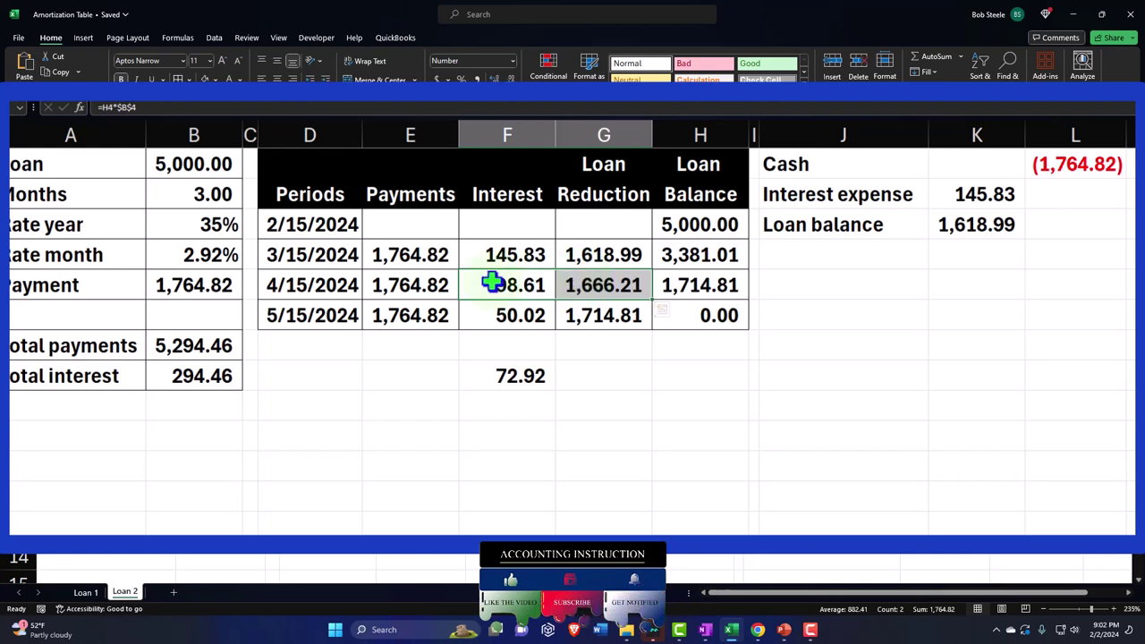
left_click_drag(413, 257, 409, 304)
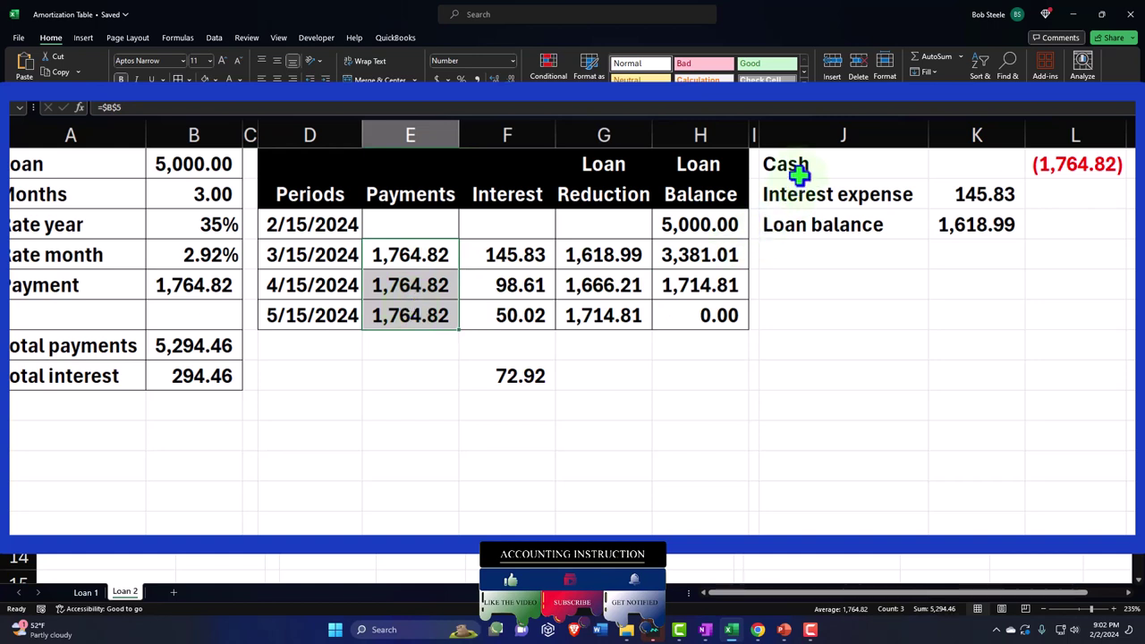
left_click_drag(530, 256, 561, 304)
left_click(506, 376)
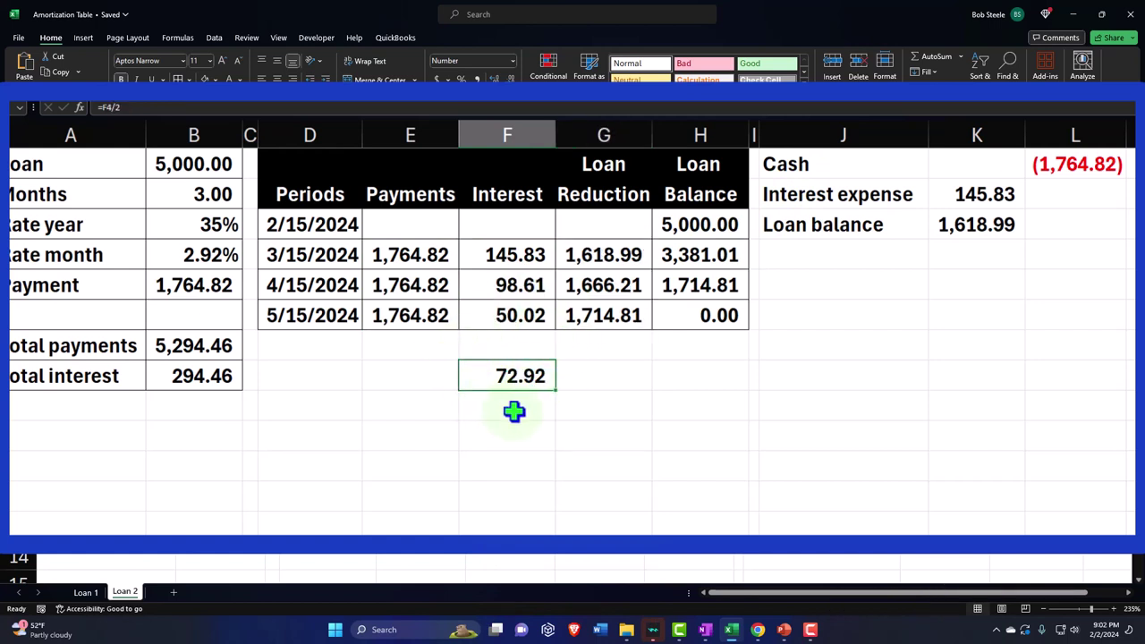
Start a second journal entry with the label Cash in J5 and the 3/15/2024 payment credited in L5 using the formula -E4
left_click(796, 286)
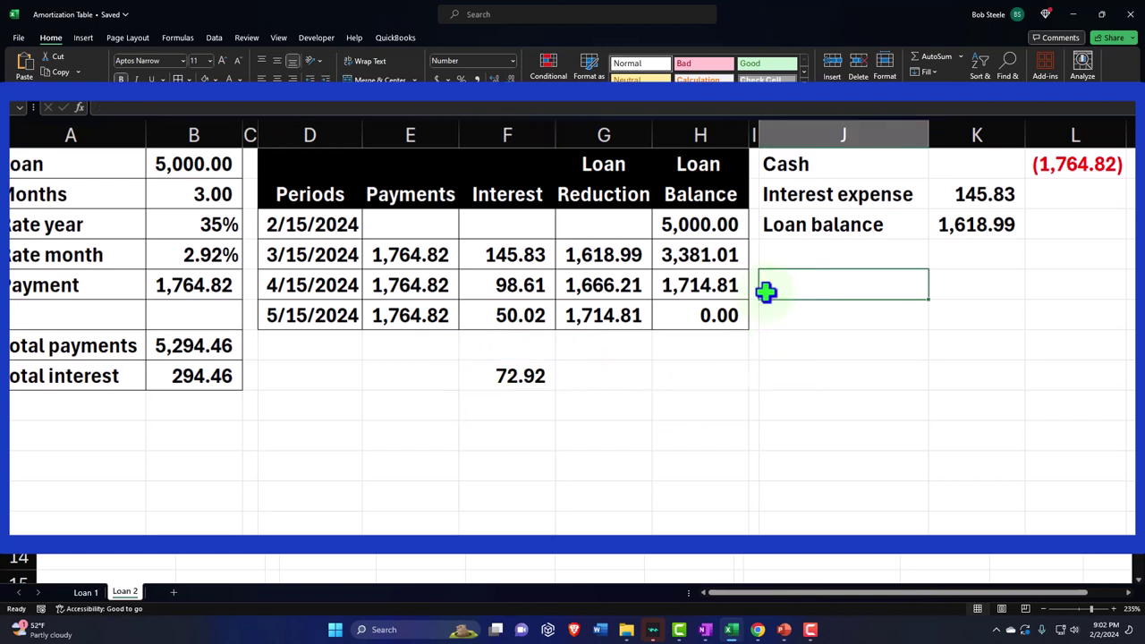
type("Cash")
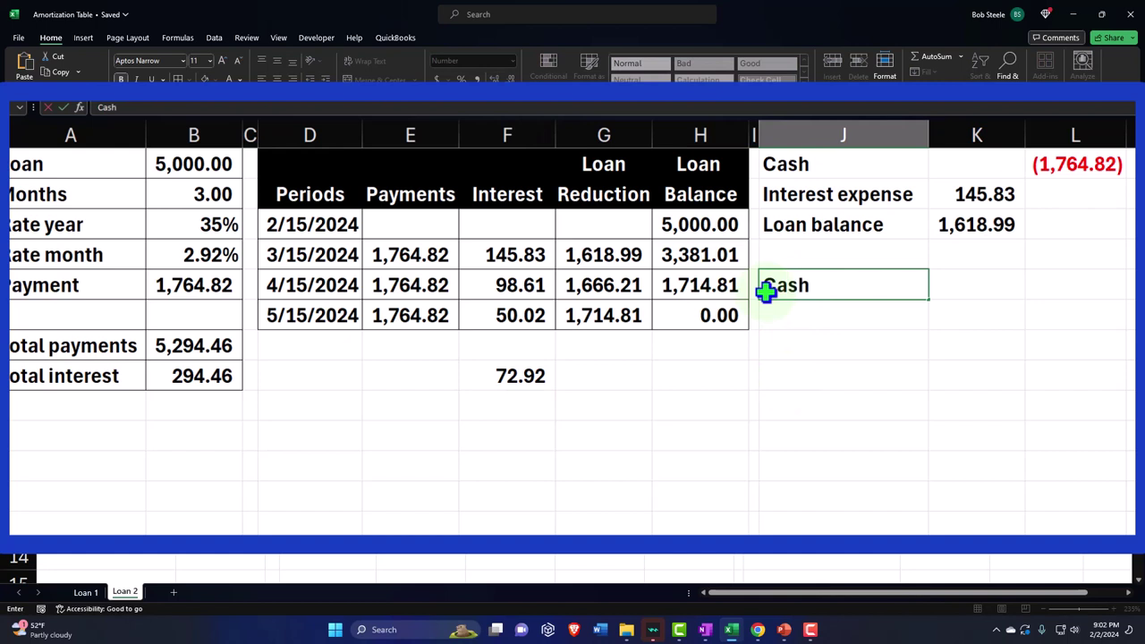
key("Tab")
key("Tab")
type("-")
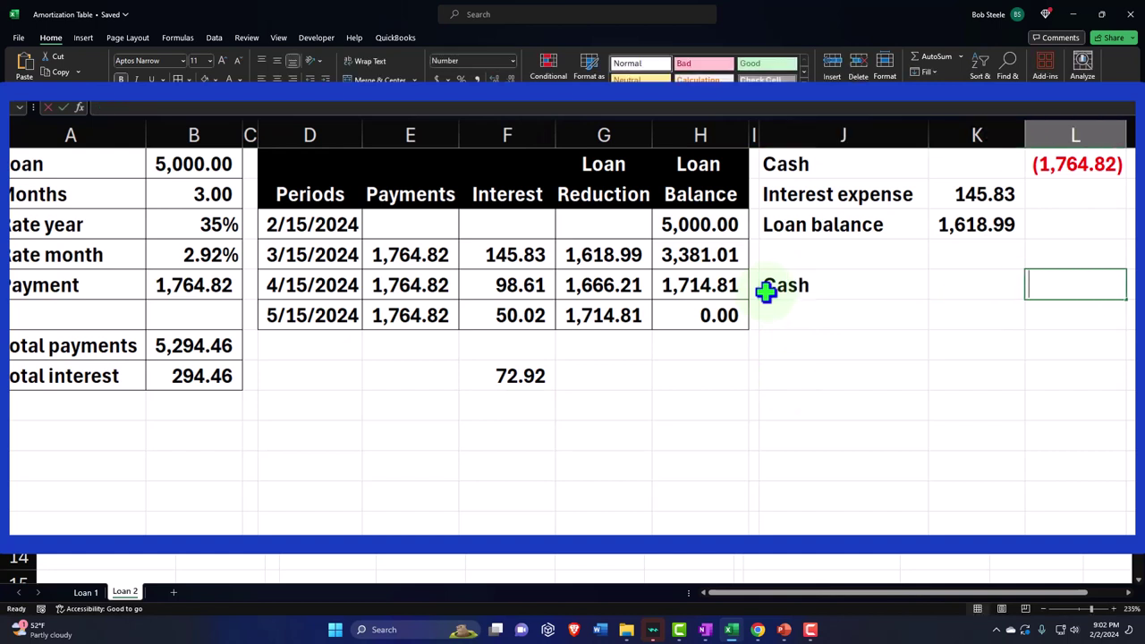
key("Left")
key("Left")
key("Left")
key("Left")
key("Left")
key("Left")
key("Left")
key("Up")
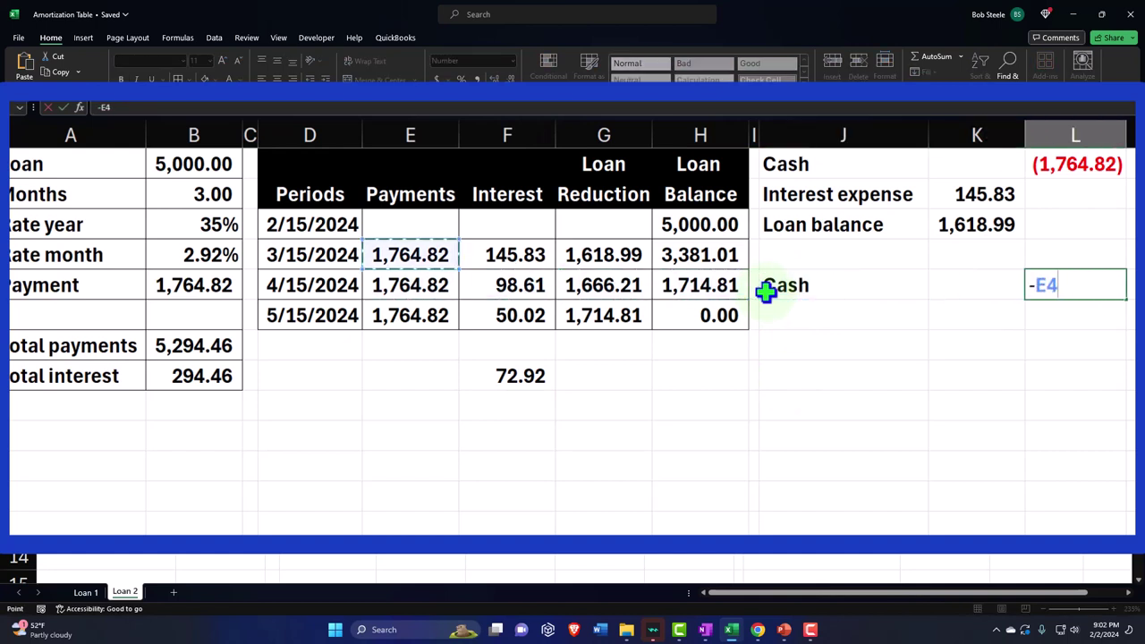
key("Return")
Enter the label Loan payable in J6 and link its debit in K6 to the half-month interest with the formula +F8
key("Left")
key("Left")
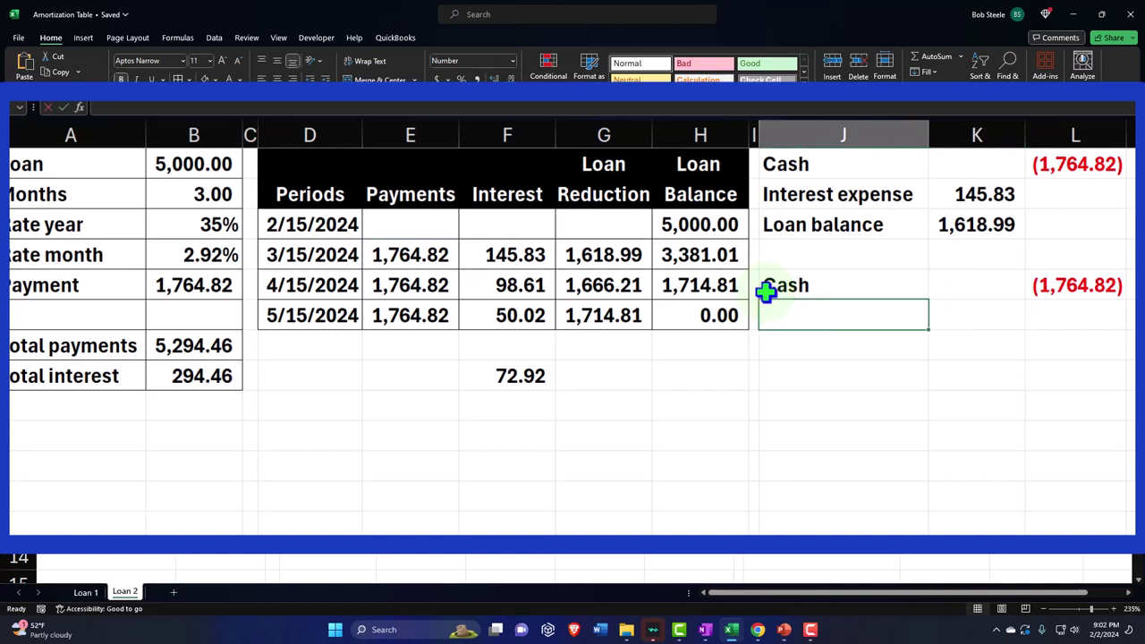
type("Loan payable")
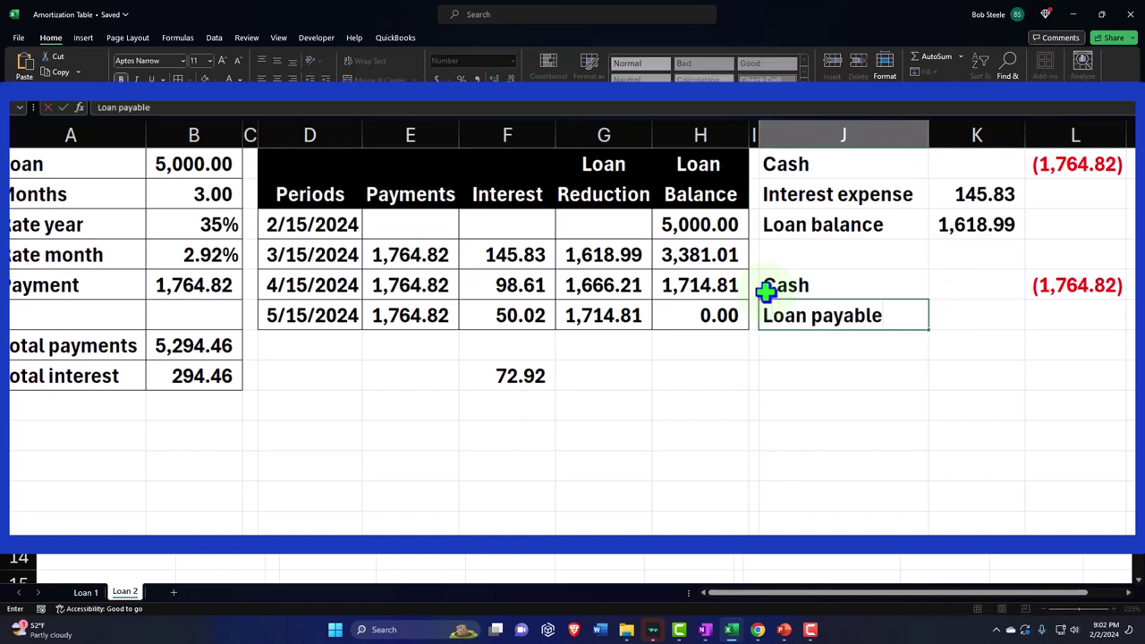
key("Tab")
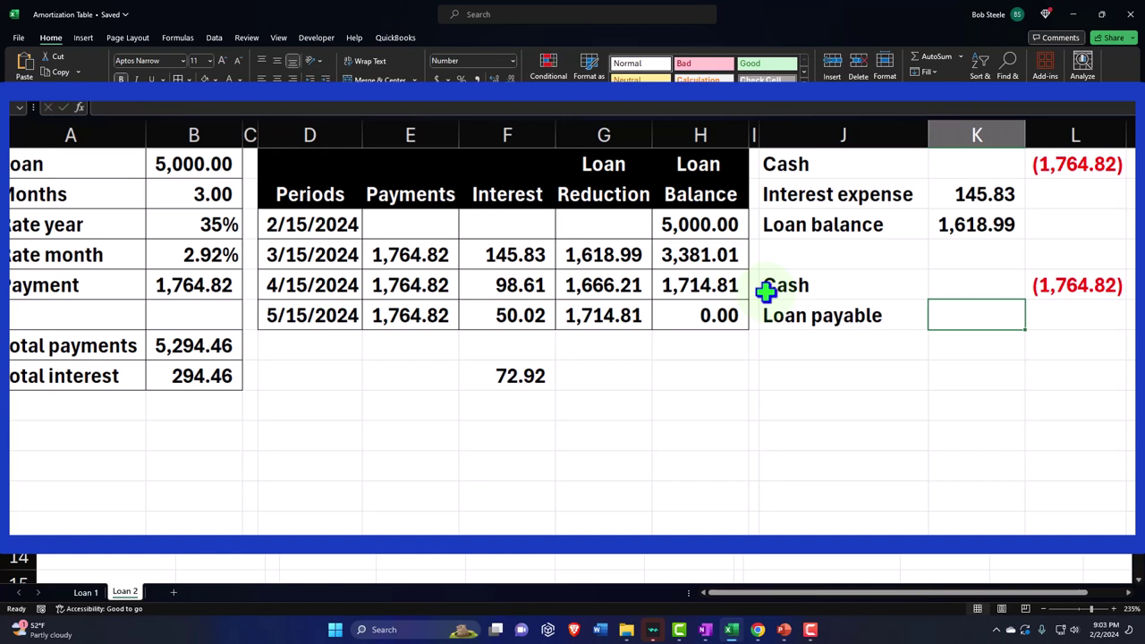
type("+")
key("Left")
key("Left")
key("Left")
key("Left")
key("Left")
key("Down")
key("Down")
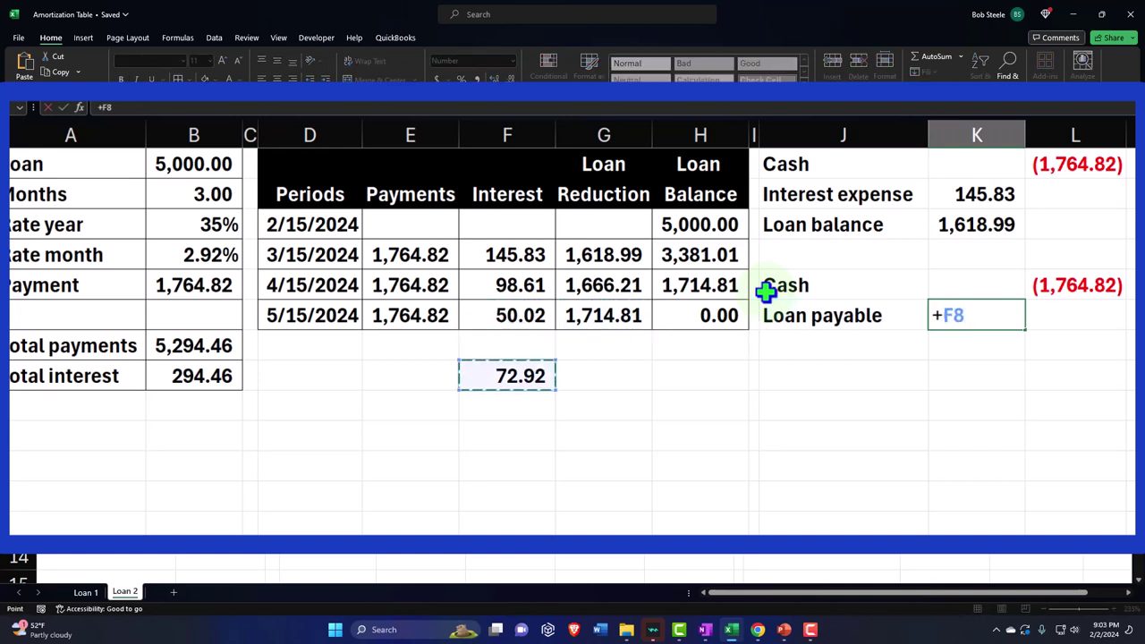
key("Return")
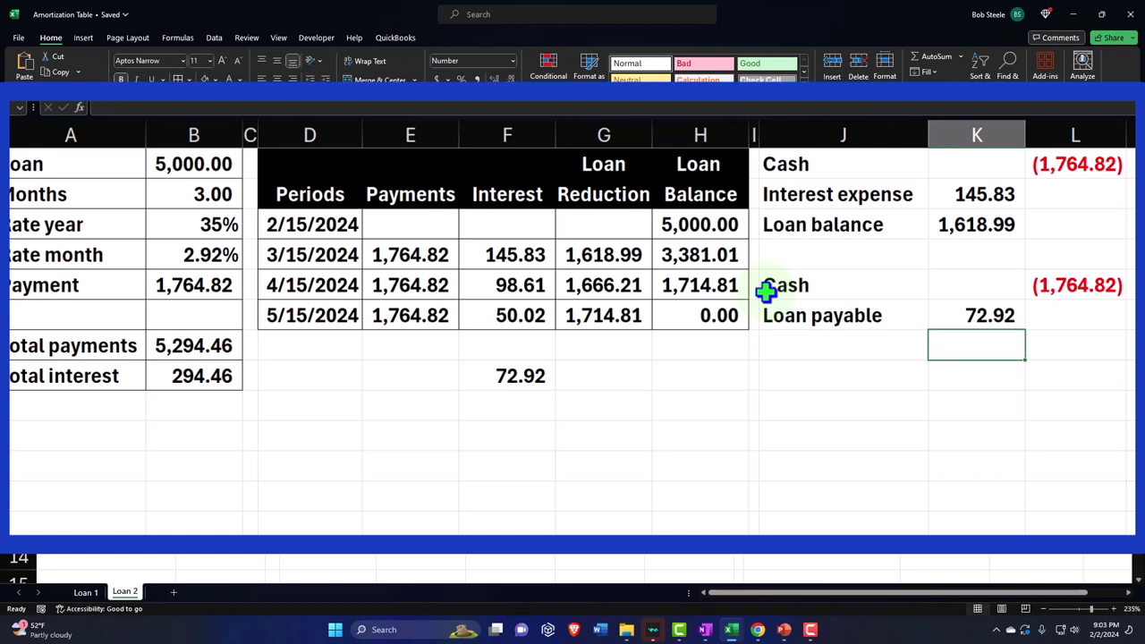
Replace the label in J6 with Interest payable
key("Left")
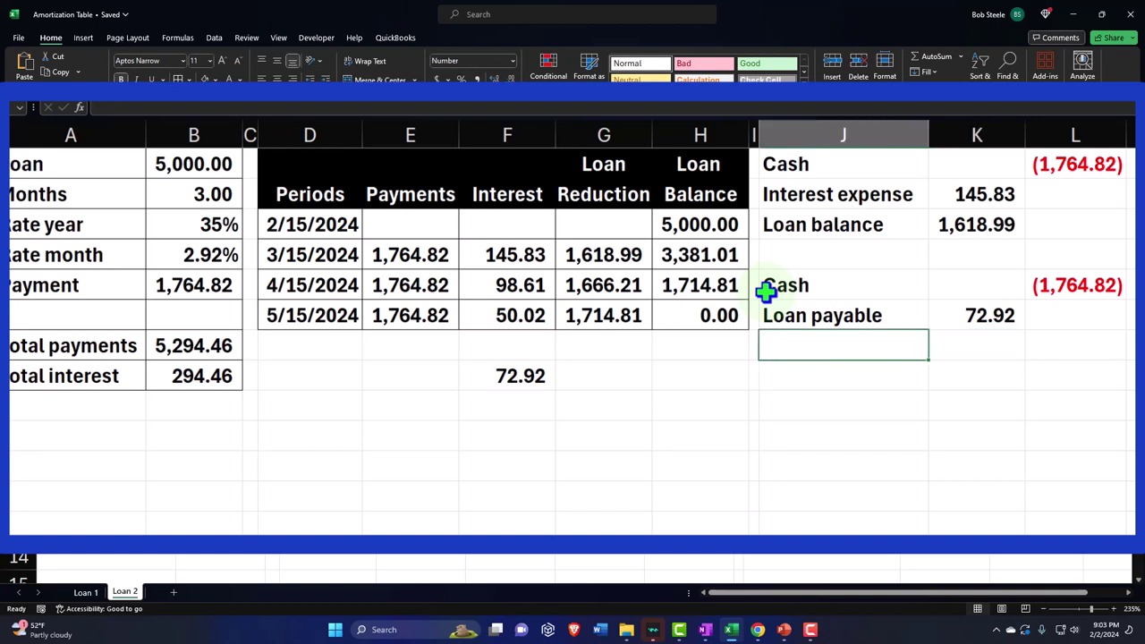
left_click(835, 315)
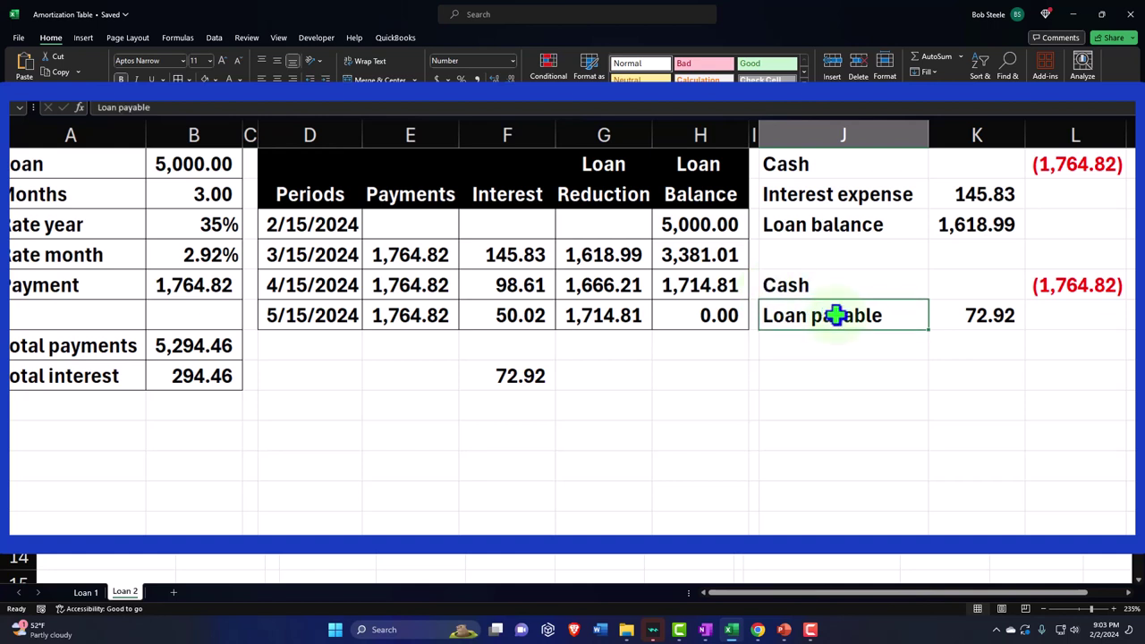
type("Inte")
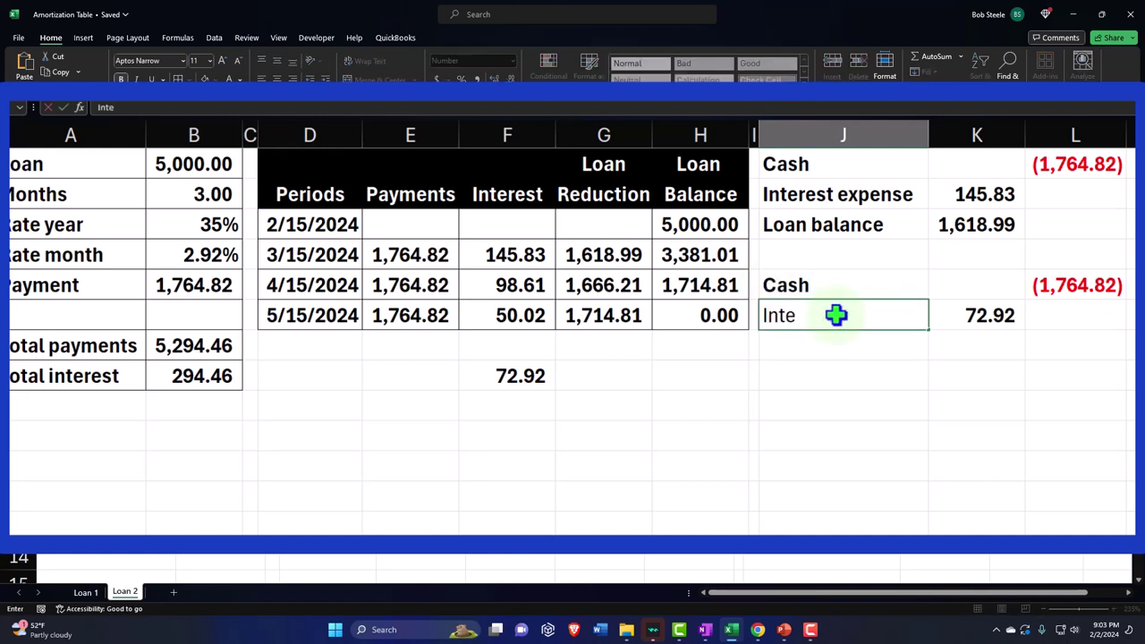
type("rest payable")
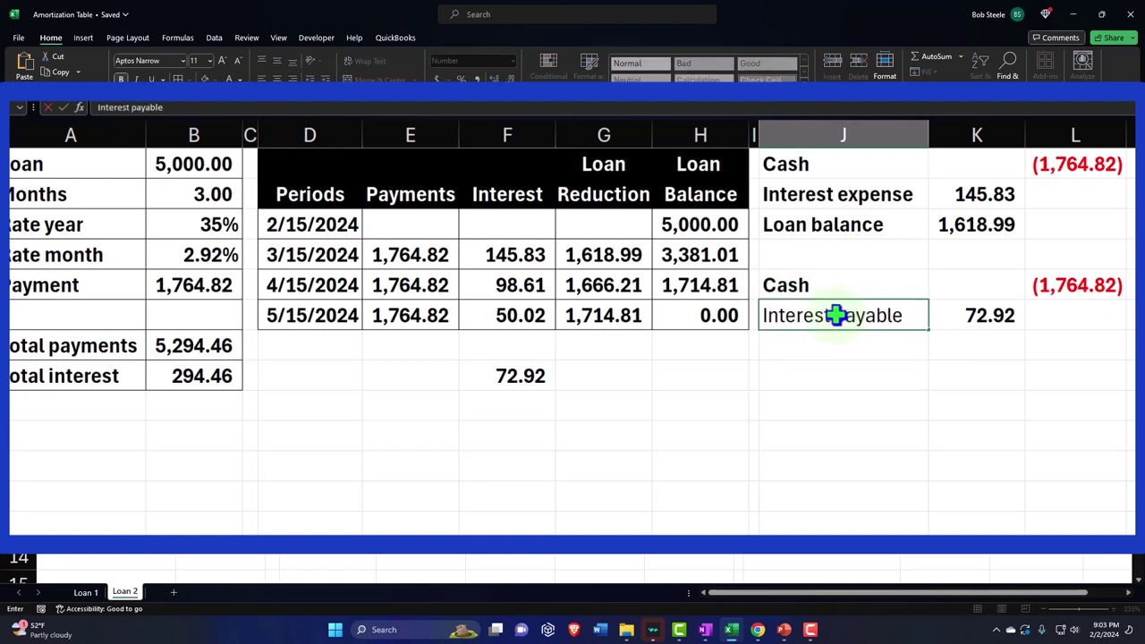
key("Return")
Add the label Loan payable in J7 and link its debit in K7 to the 3/15/2024 loan reduction with the formula +G4
type("Loan payable")
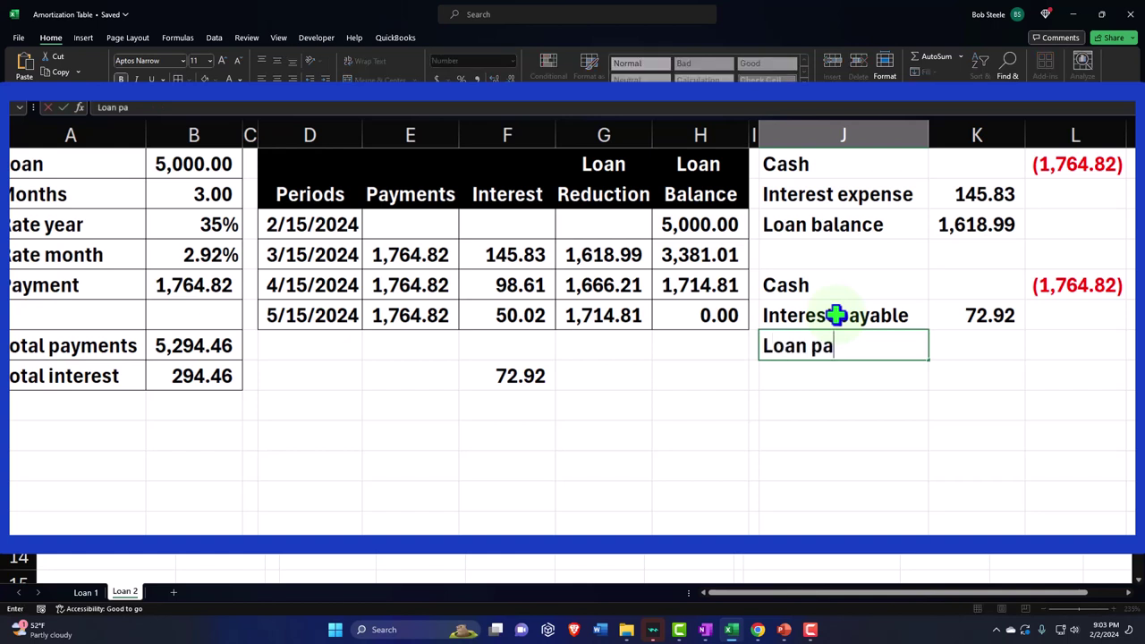
key("Tab")
key("Tab")
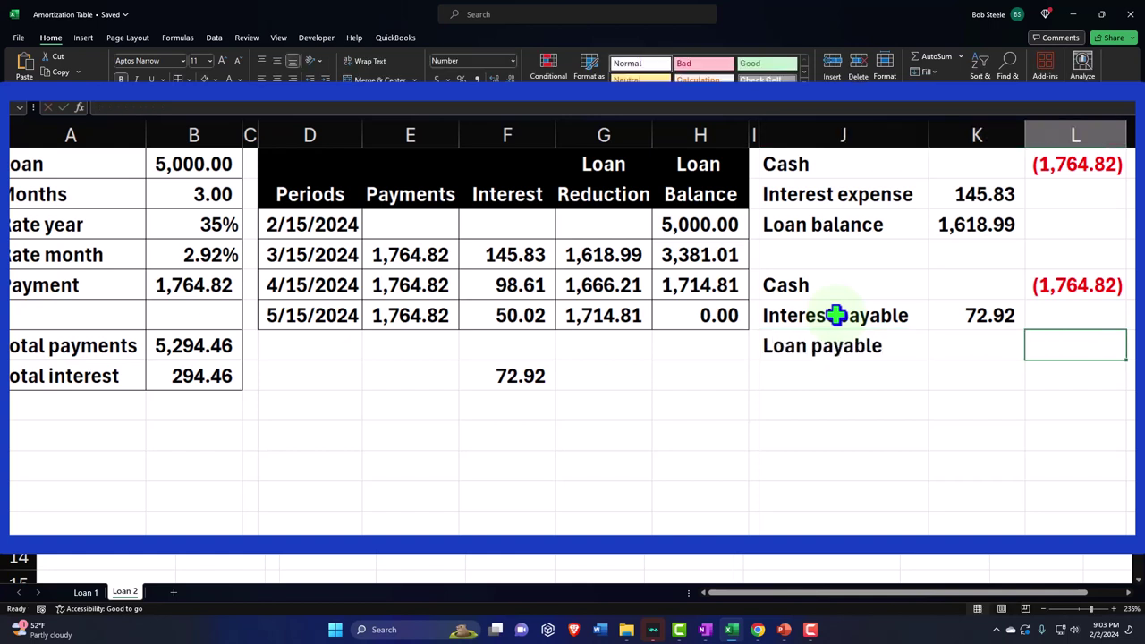
key("Left")
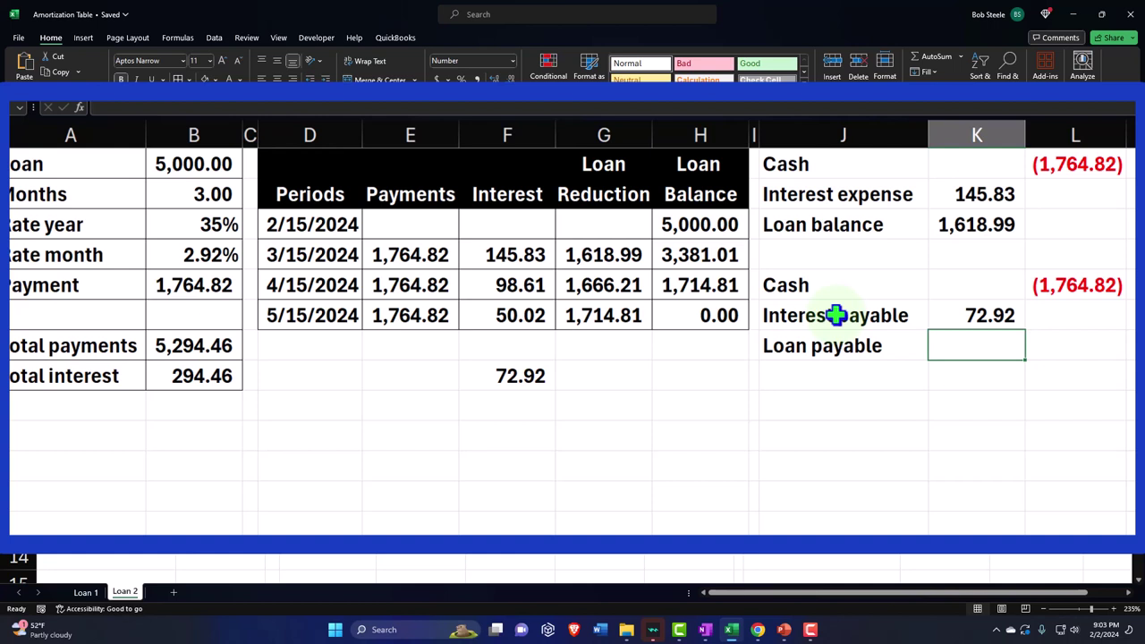
type("+")
key("Left")
key("Left")
key("Left")
key("Left")
key("Up")
key("Up")
key("Return")
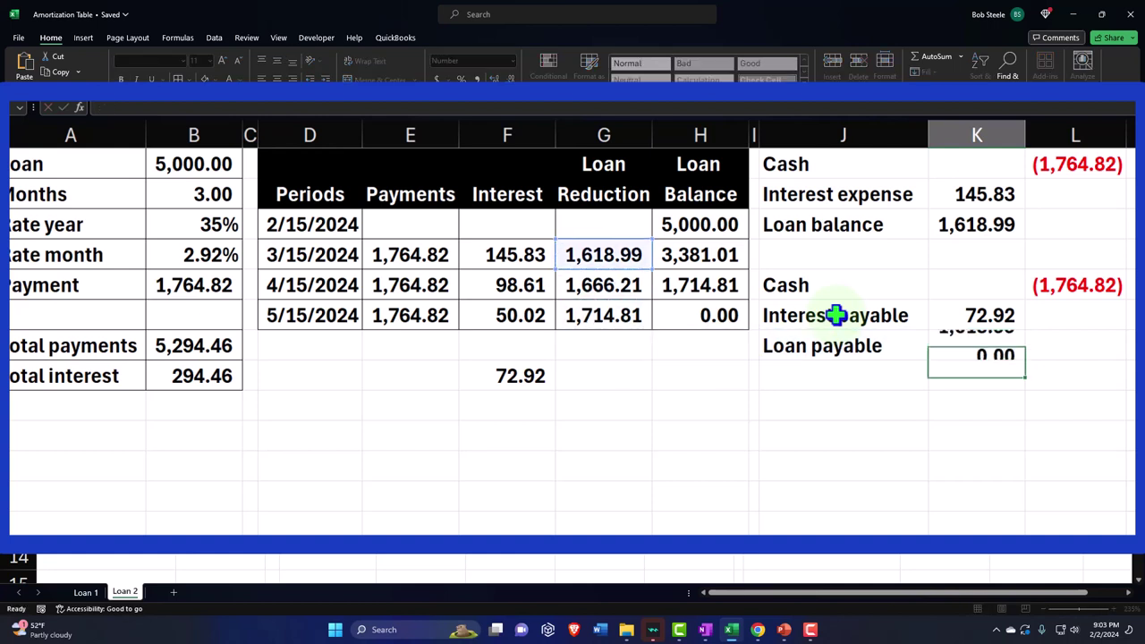
Add the label Interest expense in J8 and balance the second entry in K8 with the formula -SUM(K5:L7)
key("Left")
type("Interest ")
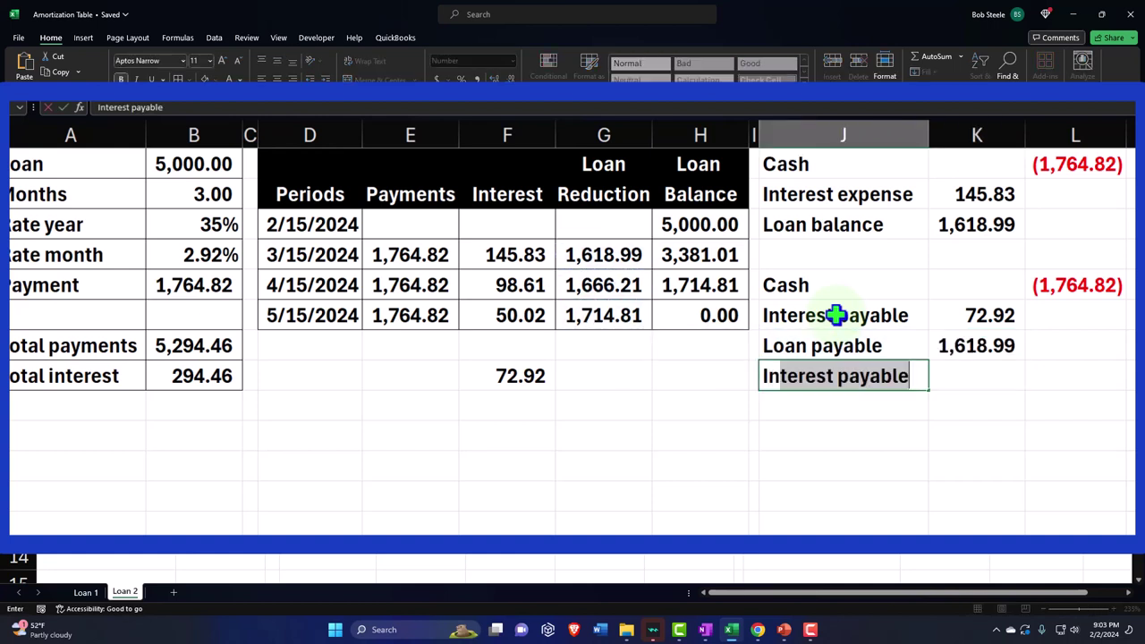
type("expense")
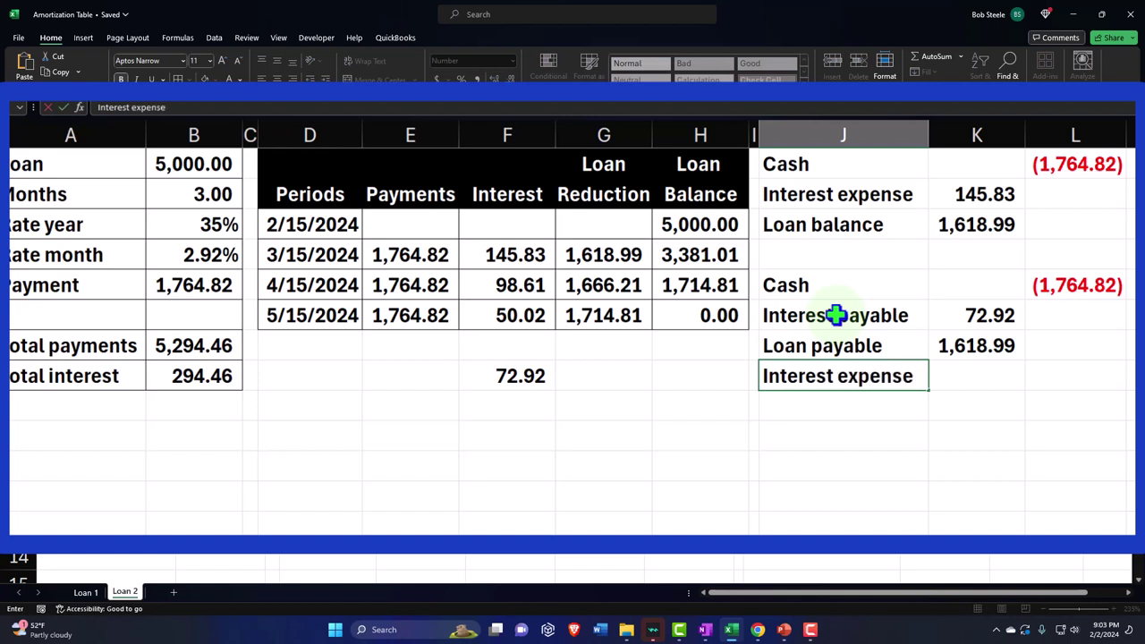
key("Tab")
type("-sum(")
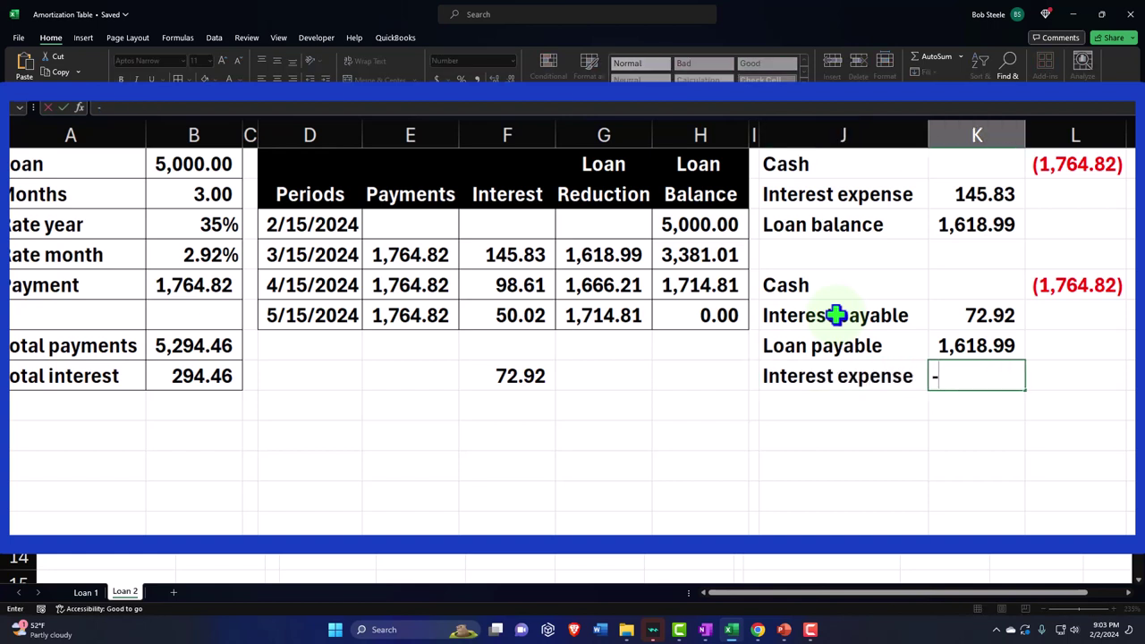
key("Up")
key("shift+Right")
key("shift+Up")
key("shift+Up")
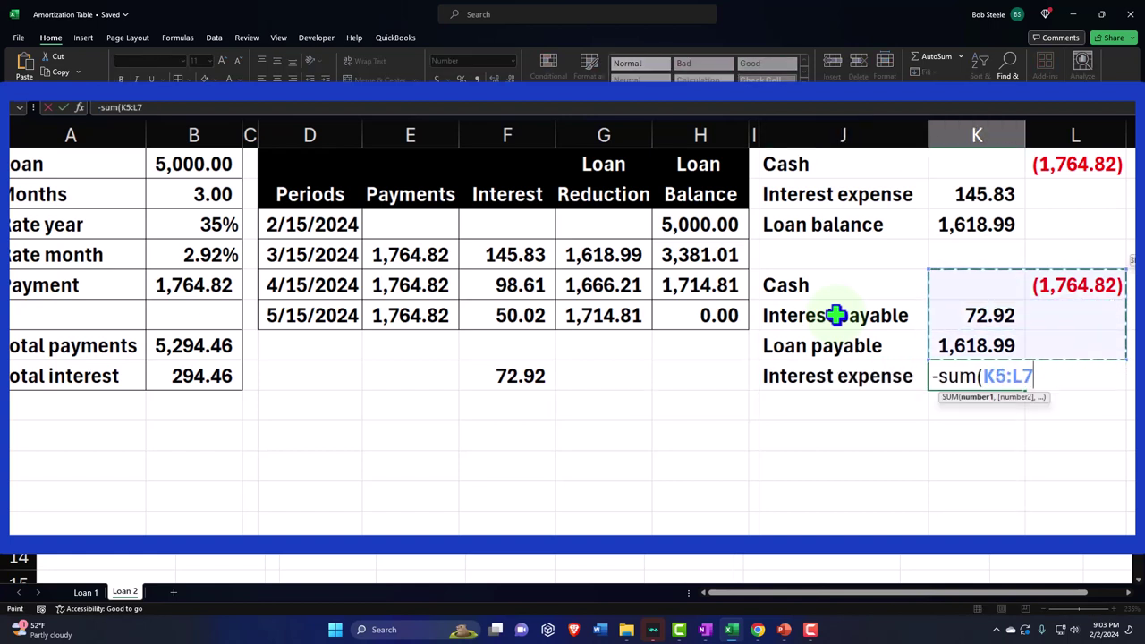
key("Return")
key("Up")
key("Right")
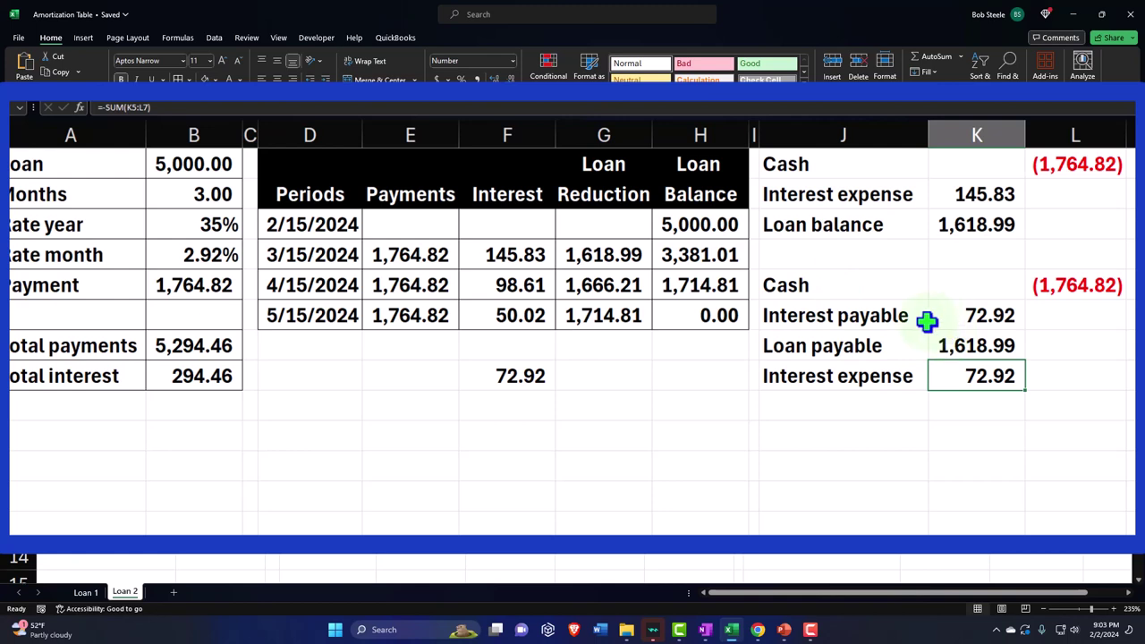
Compare the second entry with the amortization table and switch to the QuickBooks balance sheet to check the February 2024 Interest Payable balance
left_click_drag(839, 285, 1038, 369)
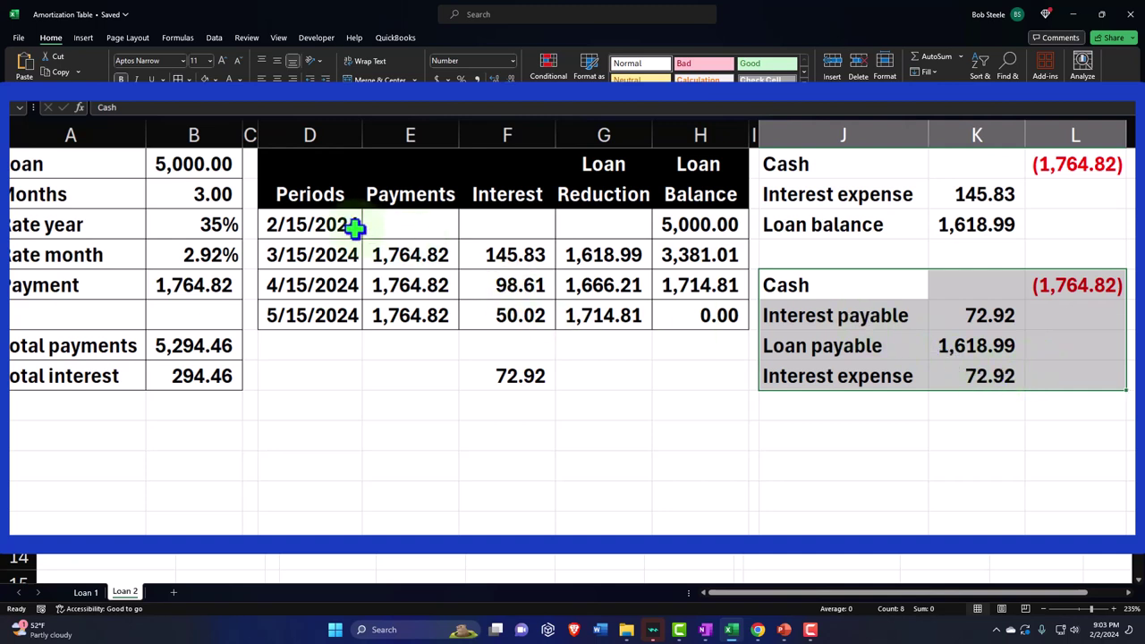
left_click_drag(352, 225, 659, 316)
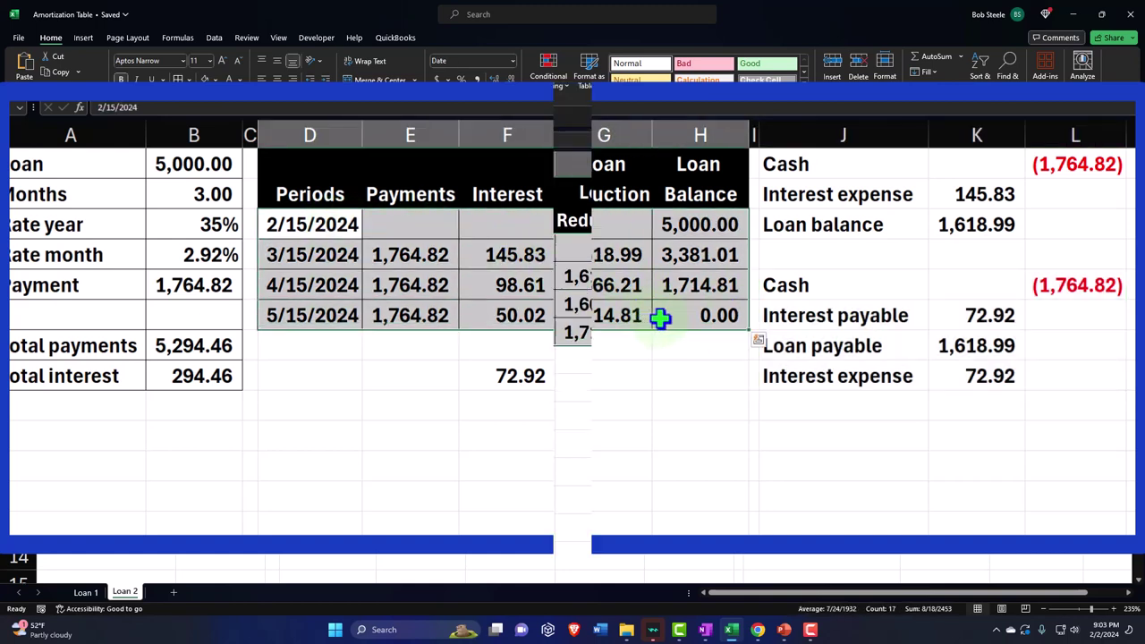
mouse_move(760, 633)
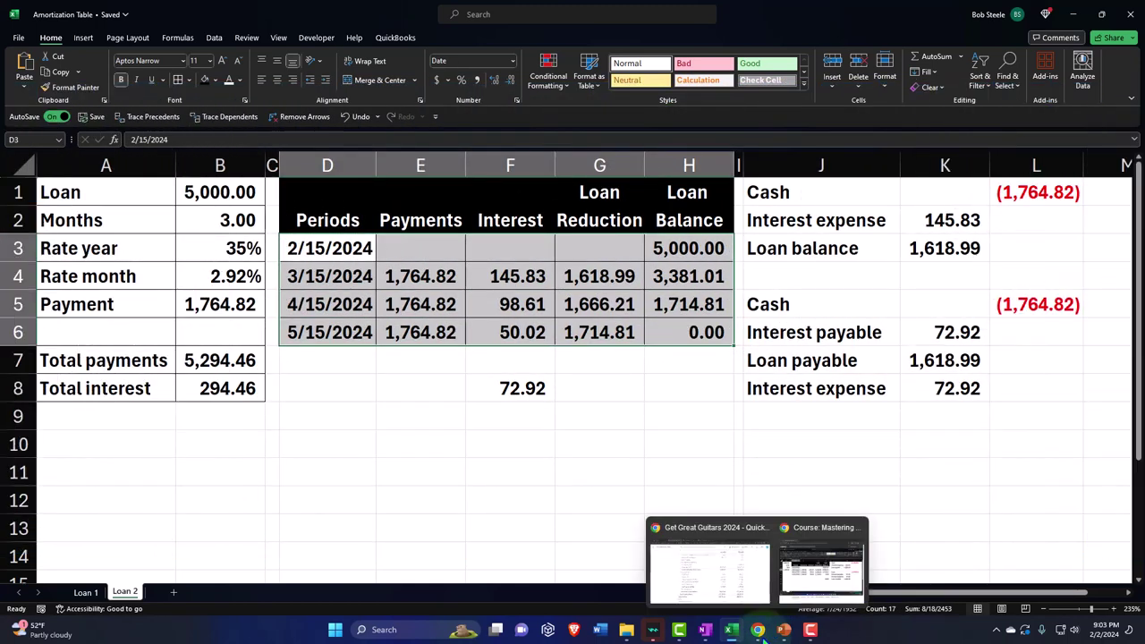
left_click(720, 586)
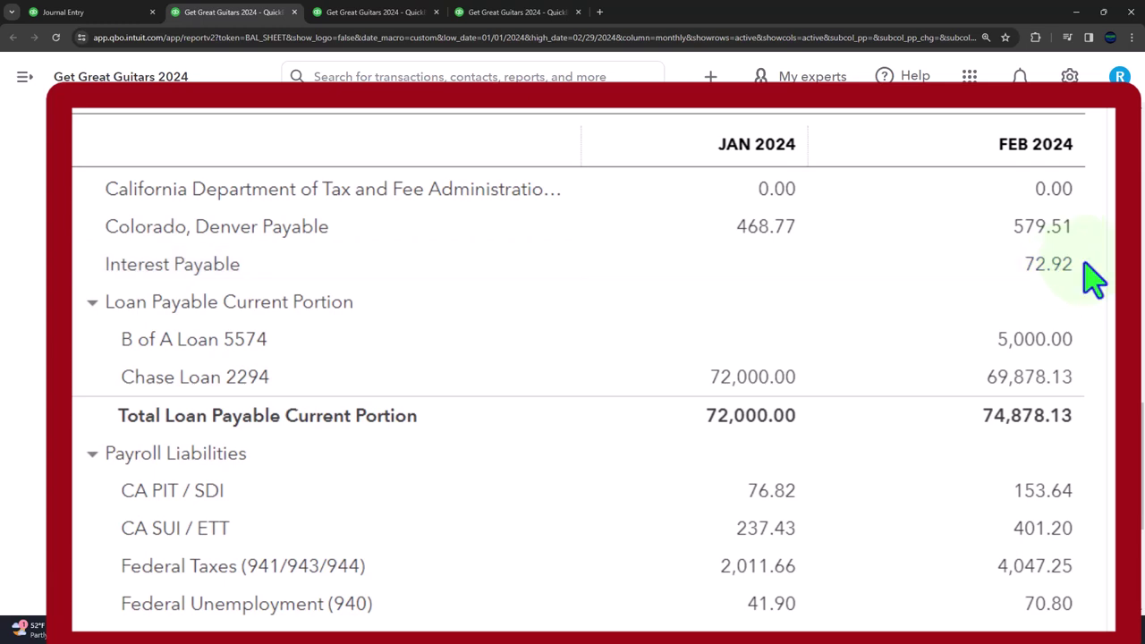
Switch back to the Excel amortization workbook and review the second entry, its interest expense in K8 and the 3/15/2024 interest in F4
key("alt+Tab")
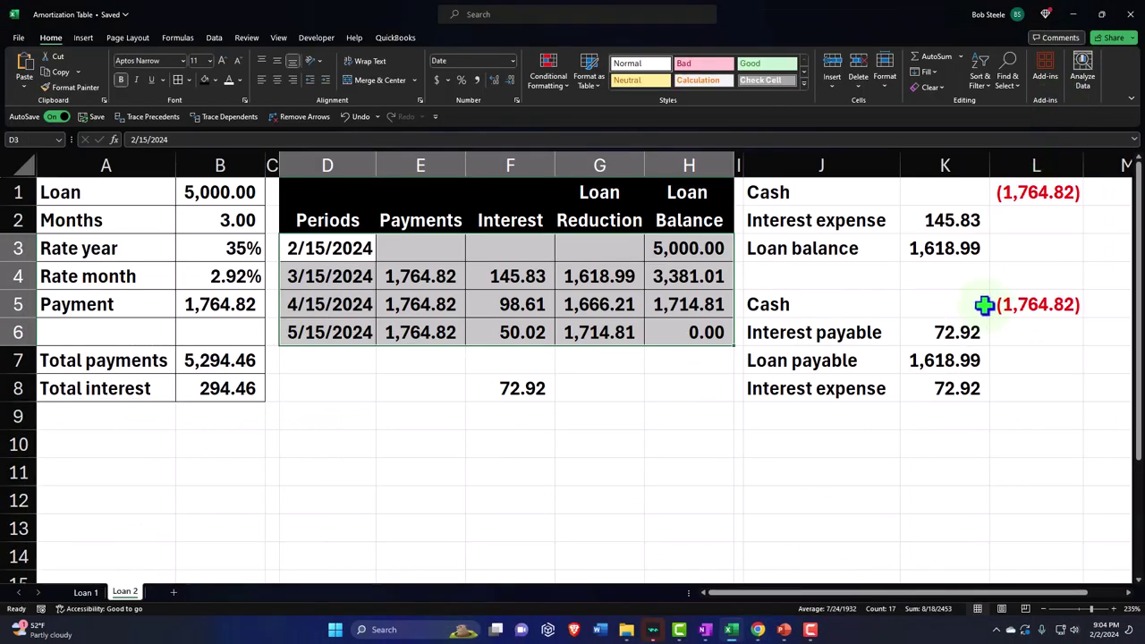
left_click_drag(854, 301, 994, 376)
left_click_drag(953, 449, 953, 436)
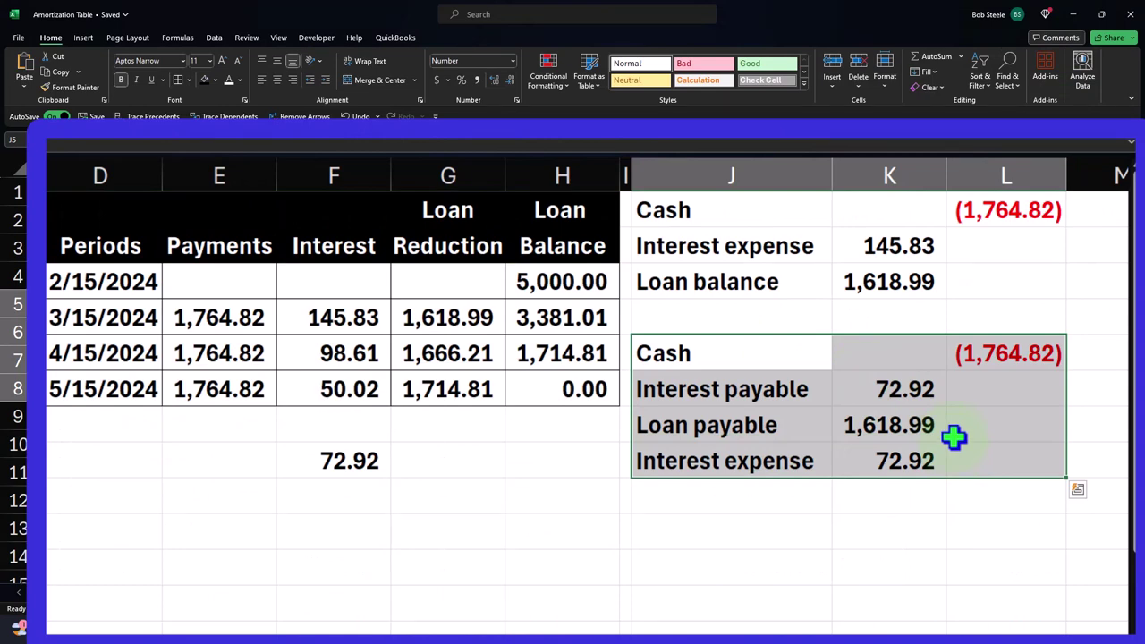
left_click(902, 458)
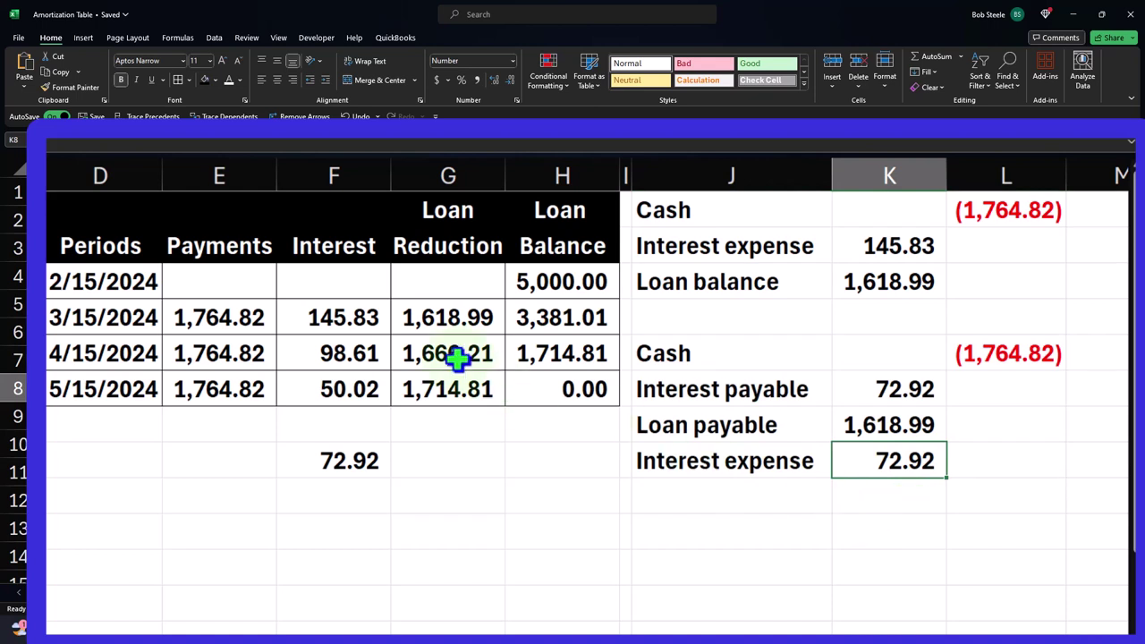
left_click(338, 309)
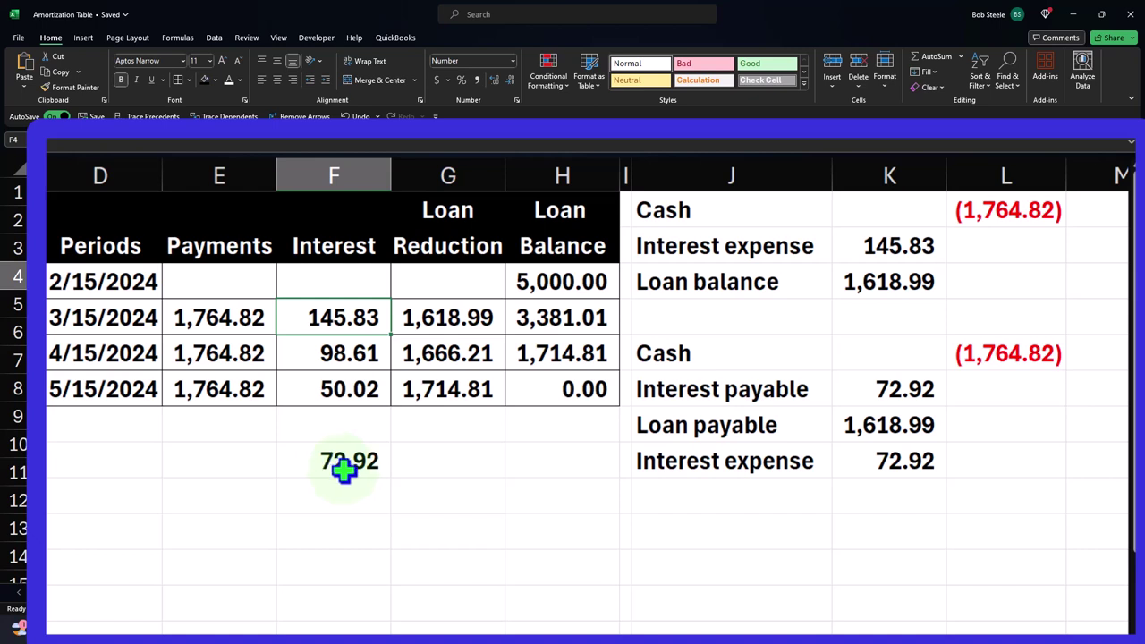
Start a third entry with the label Interest expens in J10 and link its debit in K10 to the half-month interest with =F8
left_click(697, 535)
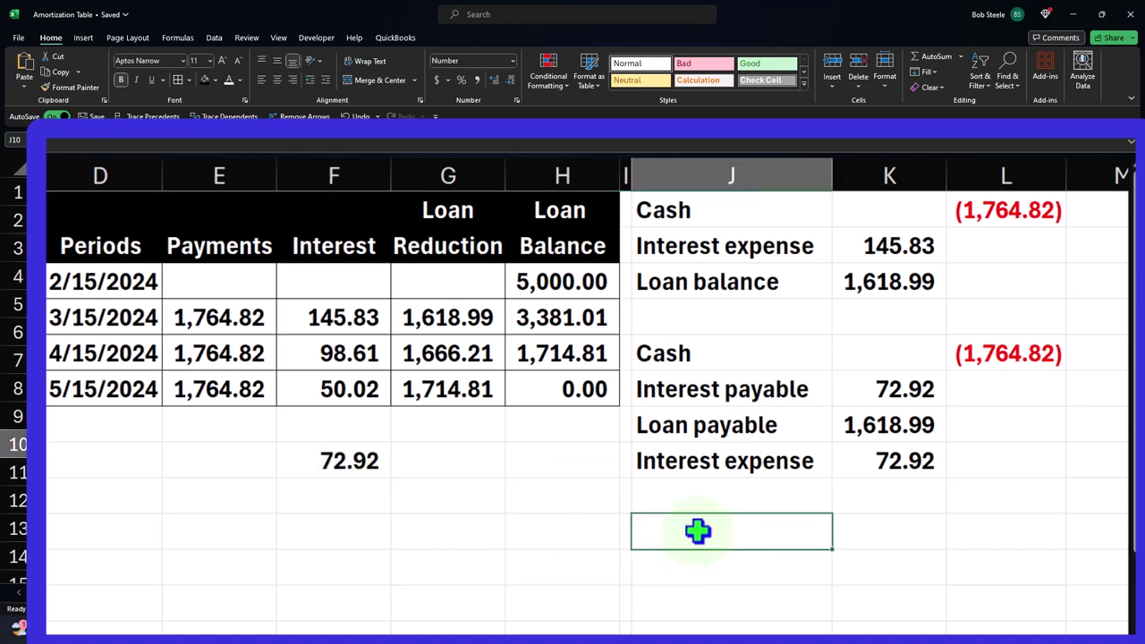
type("Interest expens")
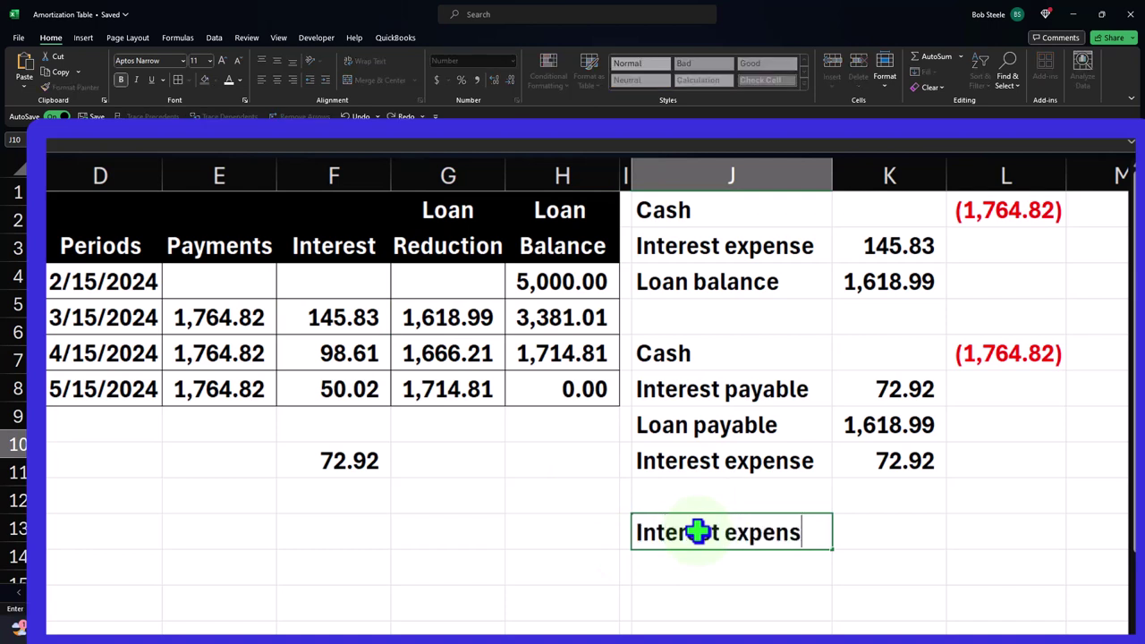
key("Tab")
type("=")
key("Left")
key("Left")
key("Left")
key("Left")
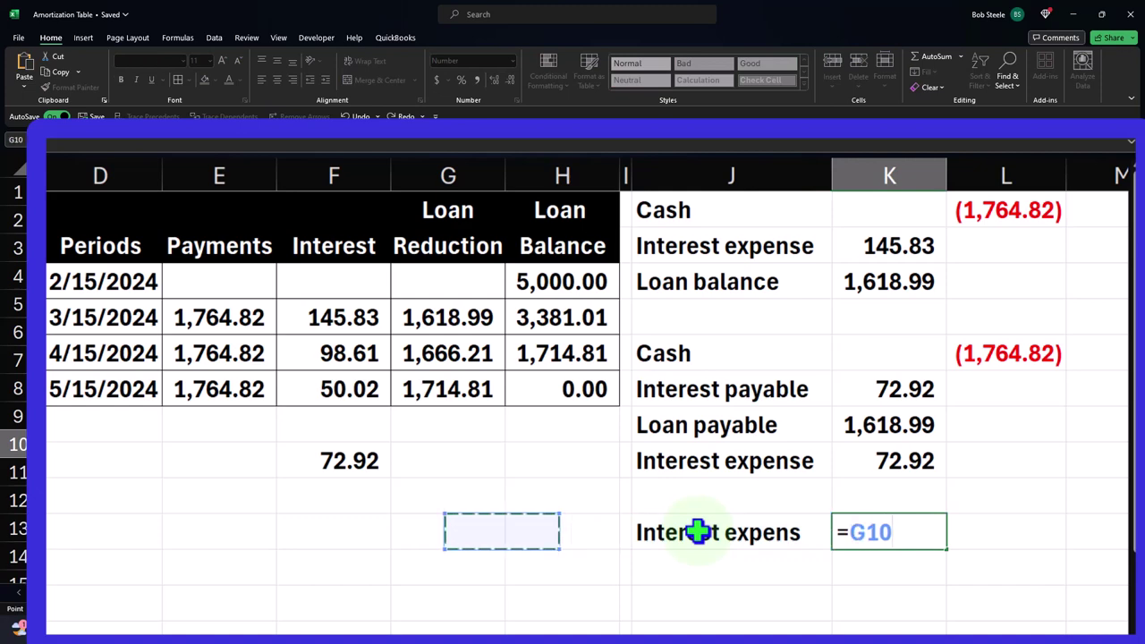
key("Left")
key("Up")
key("Up")
key("Return")
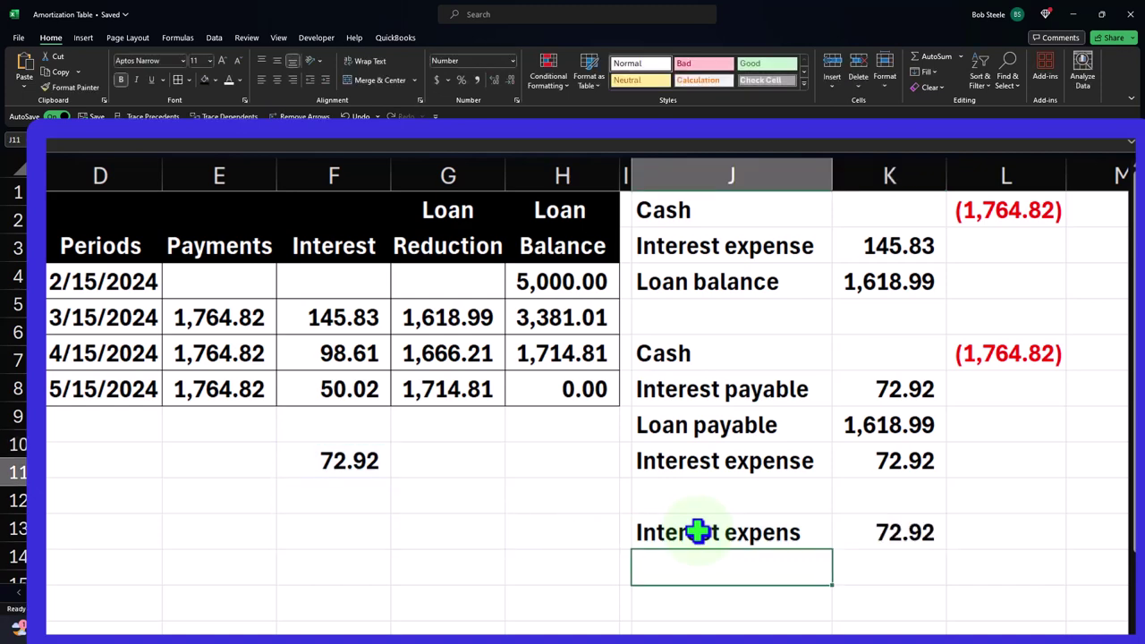
Fill J11 with the Interest payable label by referencing J6 with the formula +J6
type("+")
key("Up")
key("Up")
key("Up")
key("Up")
key("Up")
key("Return")
key("Right")
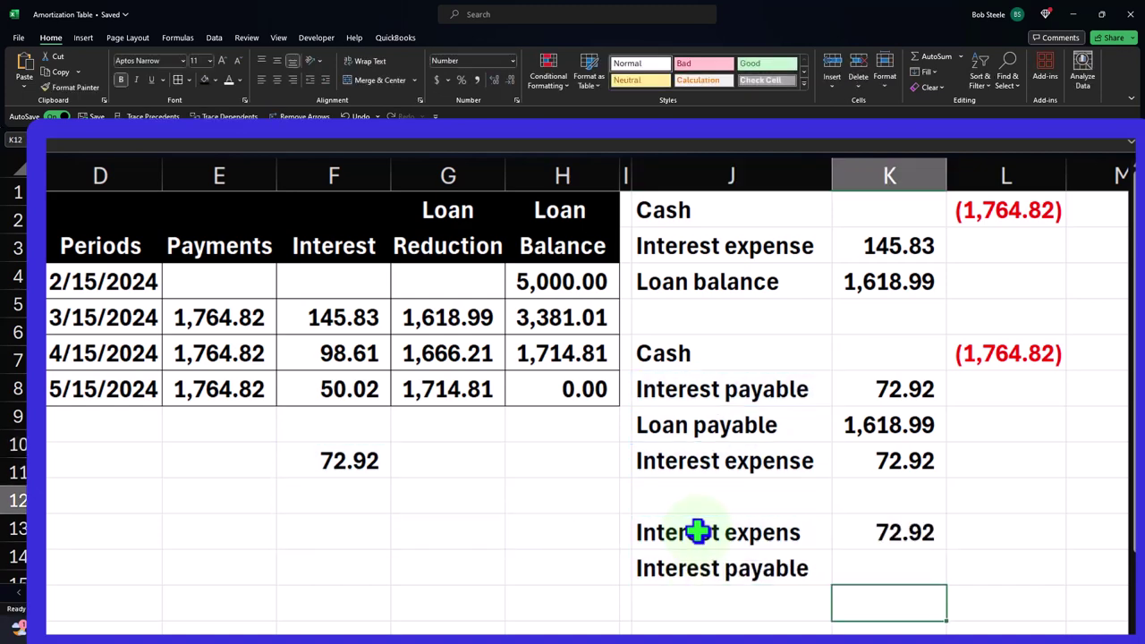
Credit Interest payable in L11 with the negative of the interest expense debit, using =-K10
key("Right")
key("Up")
type("=-")
key("Left")
key("Up")
key("Return")
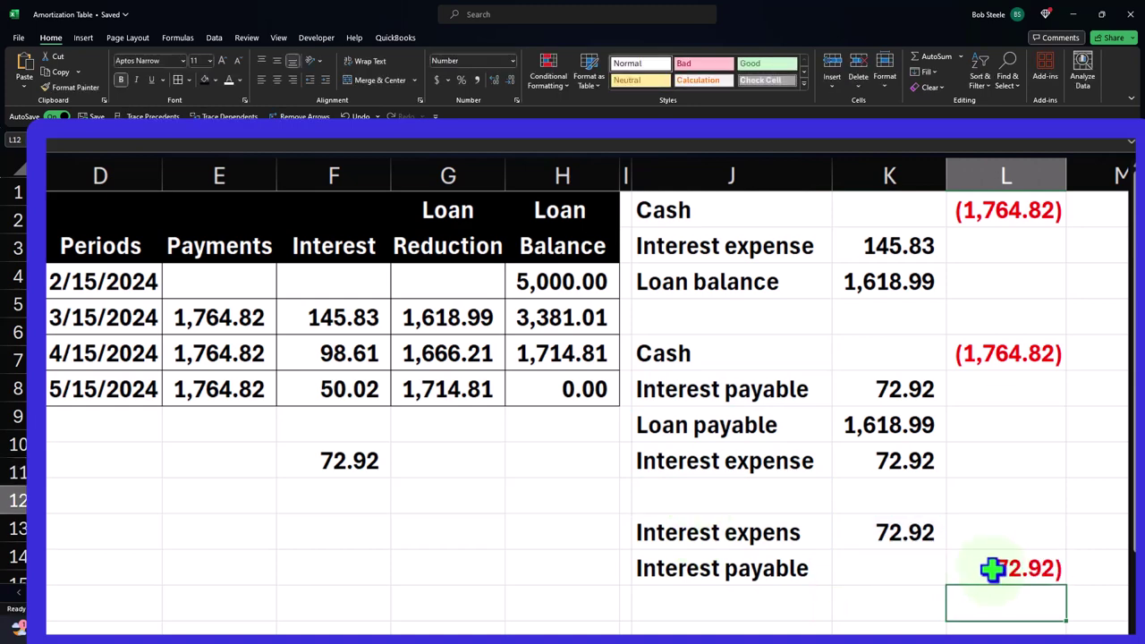
Start a reversing entry in J13 by referencing the interest expense label with =J10
left_click(747, 610)
key("Down")
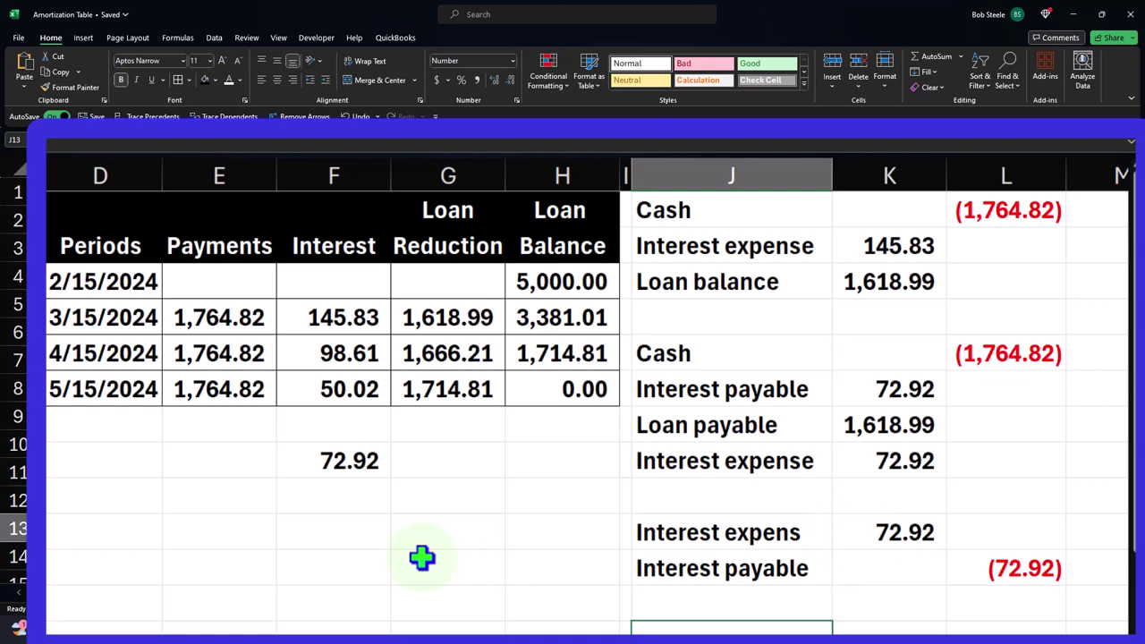
type("=")
key("Up")
key("Up")
key("Up")
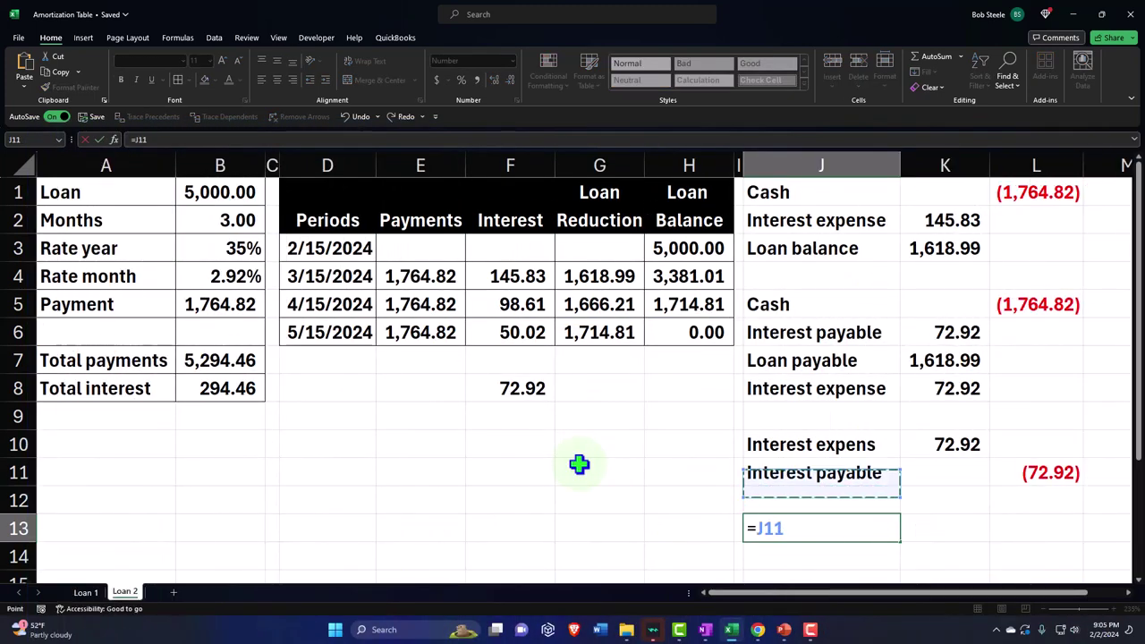
key("Return")
Credit the reversing entry's interest expense in L13 with the negative of K10
key("Up")
key("Right")
key("Right")
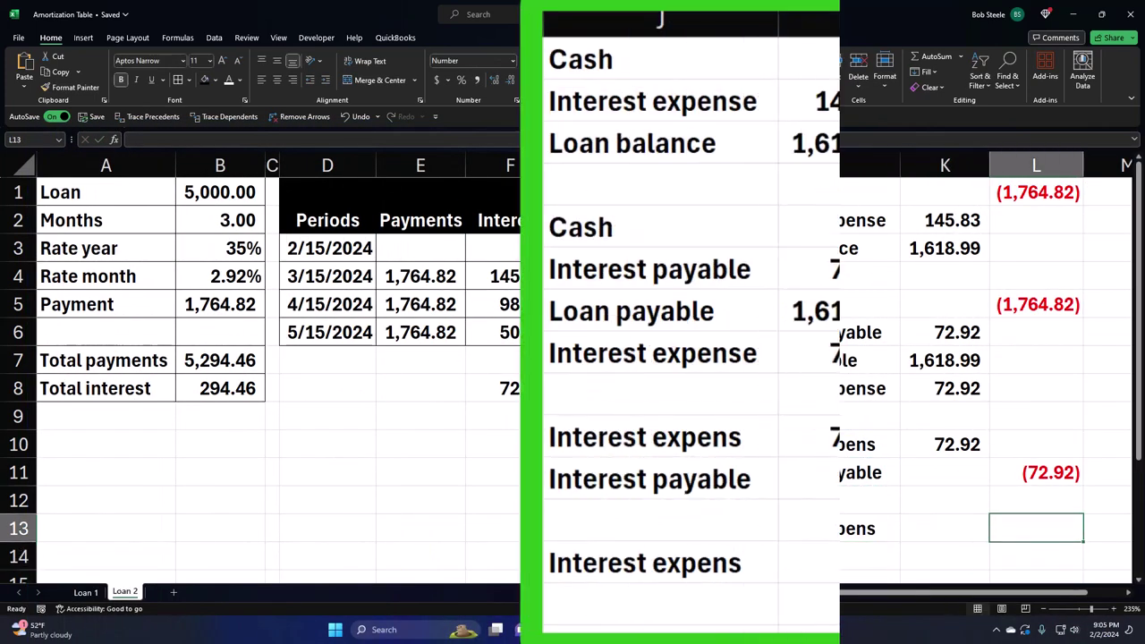
type("-")
key("Up")
key("Up")
key("Up")
key("Left")
key("Return")
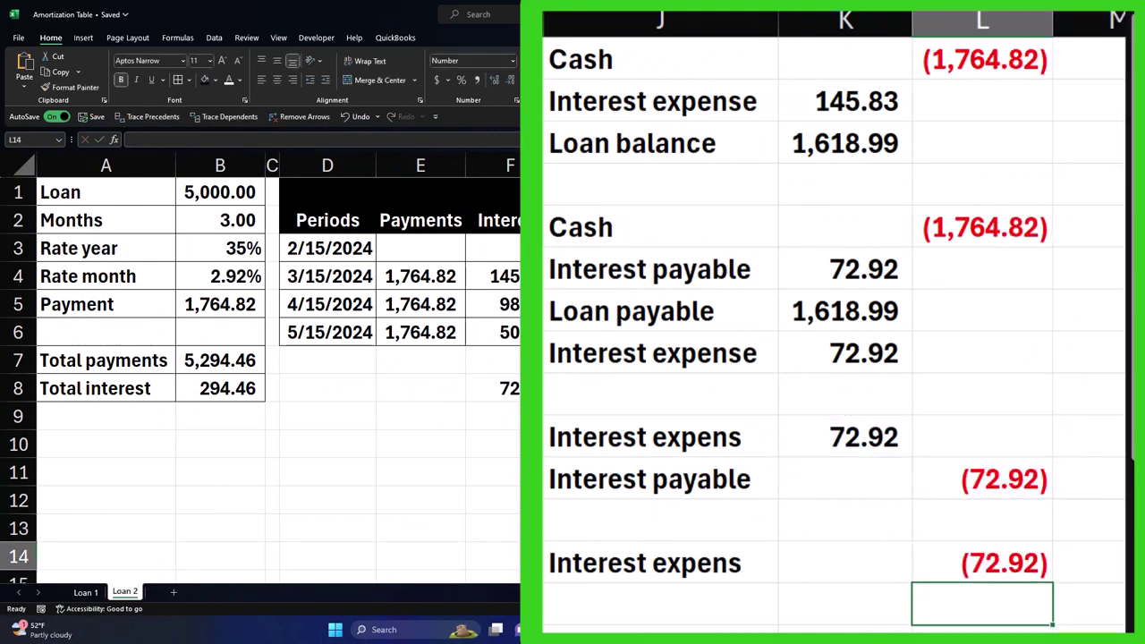
Fill J14 with the Interest payable label by referencing J11 with +J11
key("Left")
key("Left")
type("+")
key("Up")
key("Up")
key("Up")
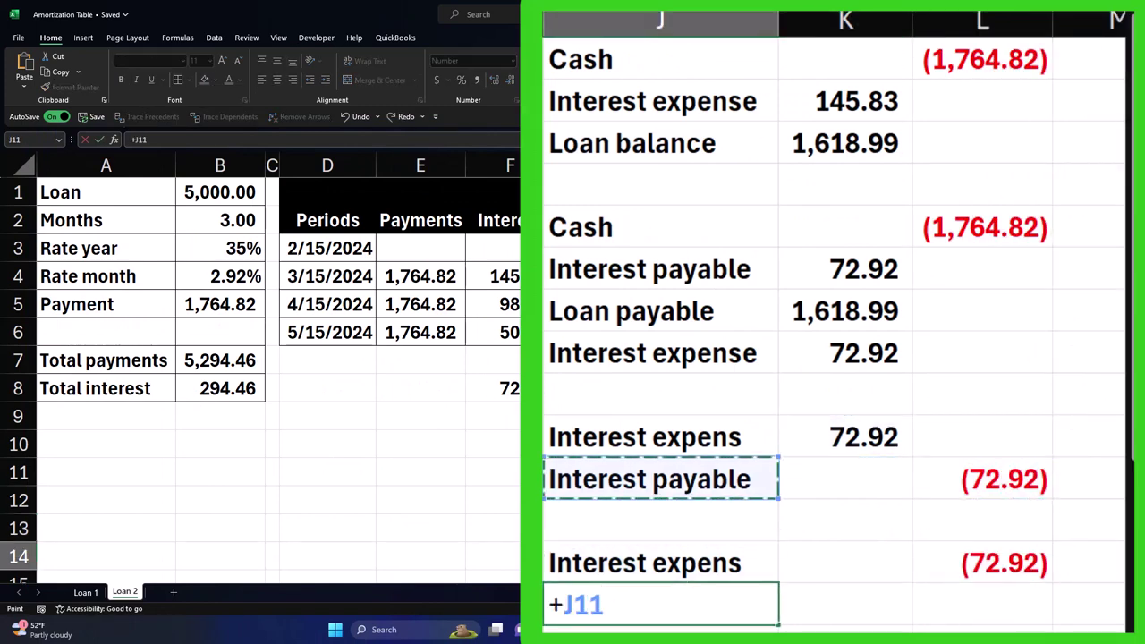
key("Tab")
Debit Interest payable in K14 with the negative of the credit in L11
type("-")
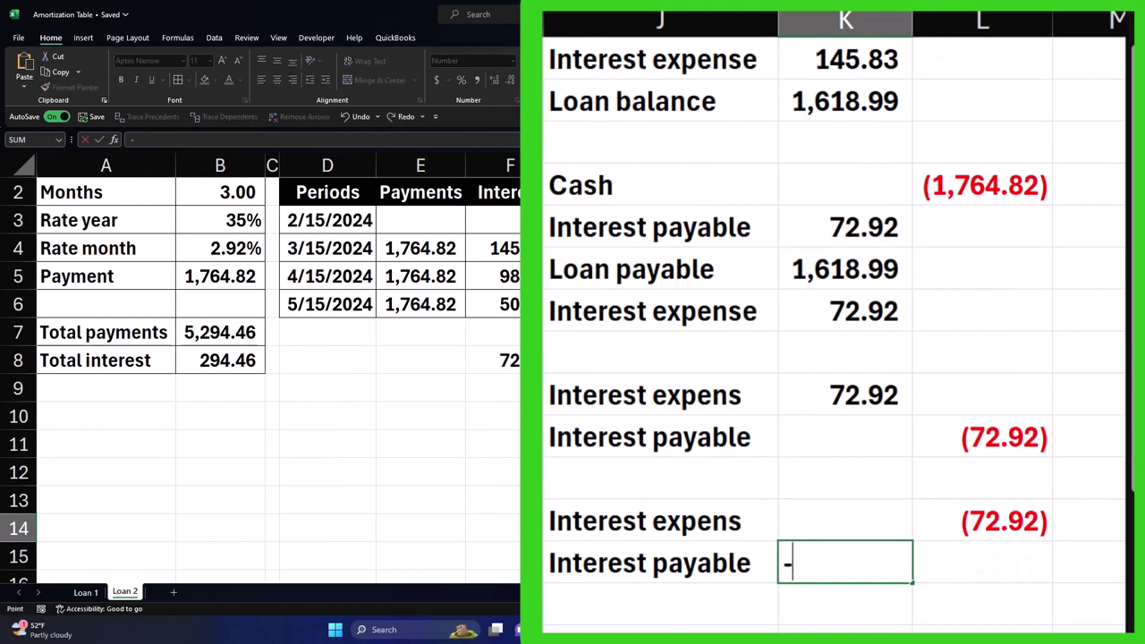
key("Up")
key("Up")
key("Up")
key("Right")
key("Return")
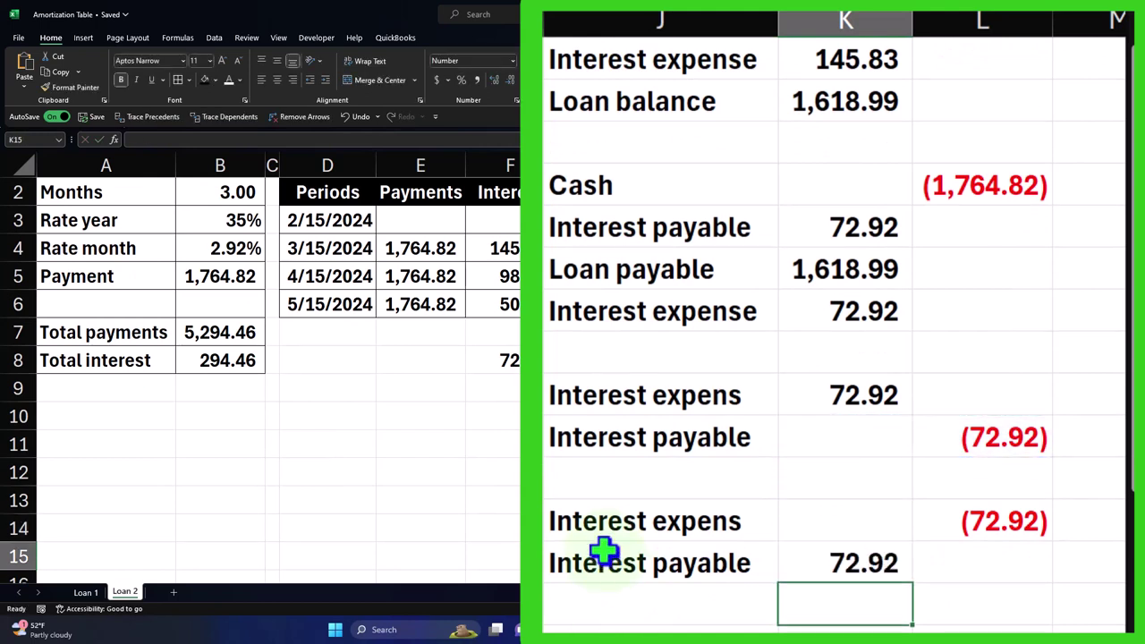
Re-enter the =J10 reference in J13 and correct the source label in J10 to Interest expense
left_click(741, 519)
type("=")
key("Up")
key("Up")
key("Up")
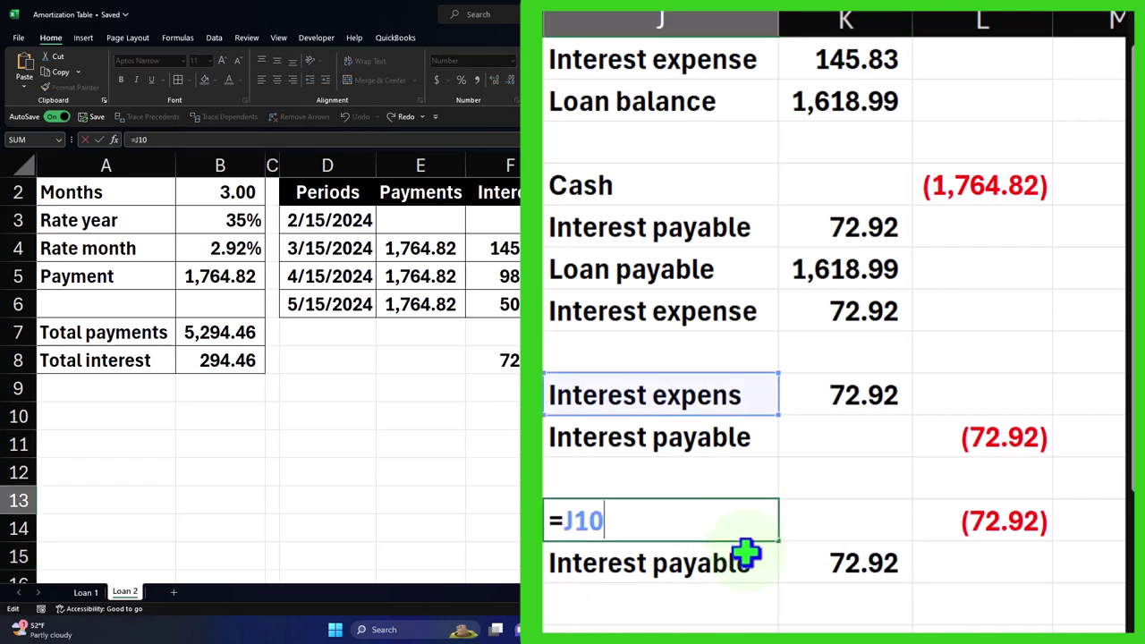
key("Return")
double_click(756, 394)
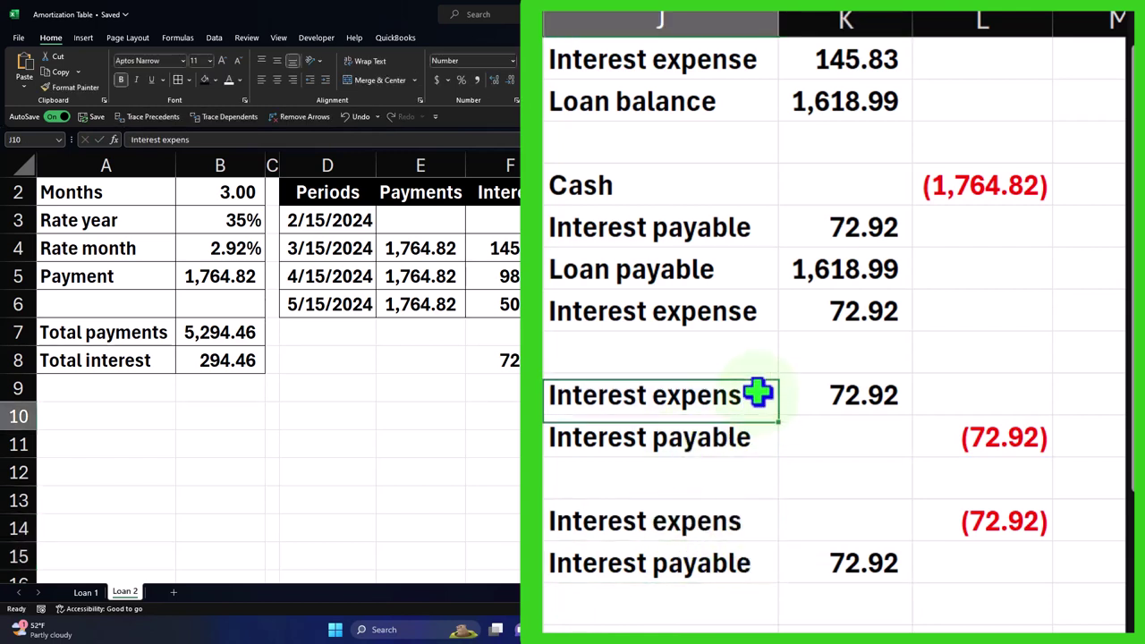
type("e")
key("Return")
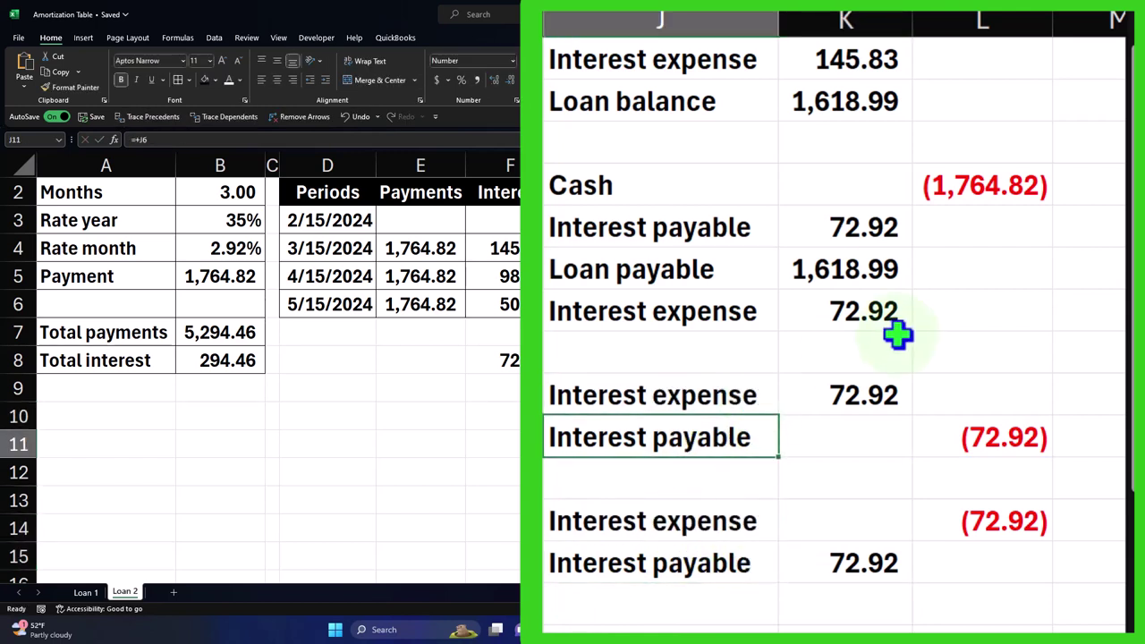
Compare the full interest expense of the first payment entry in K2 with the reversing credit in L13
left_click(1016, 529)
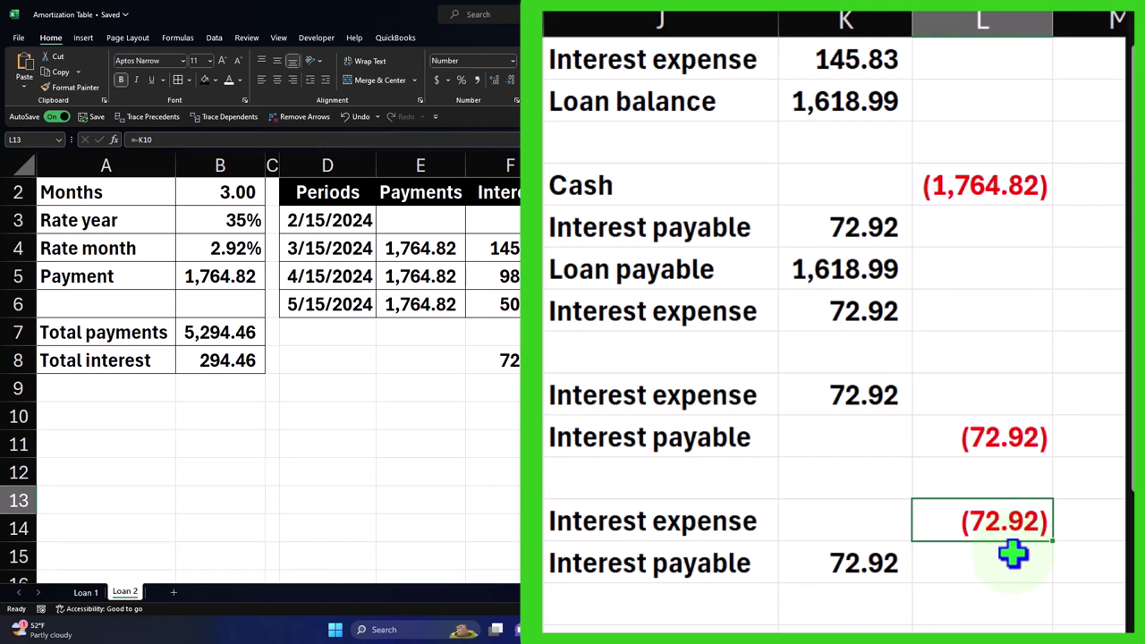
scroll(1013, 554, "up", 1)
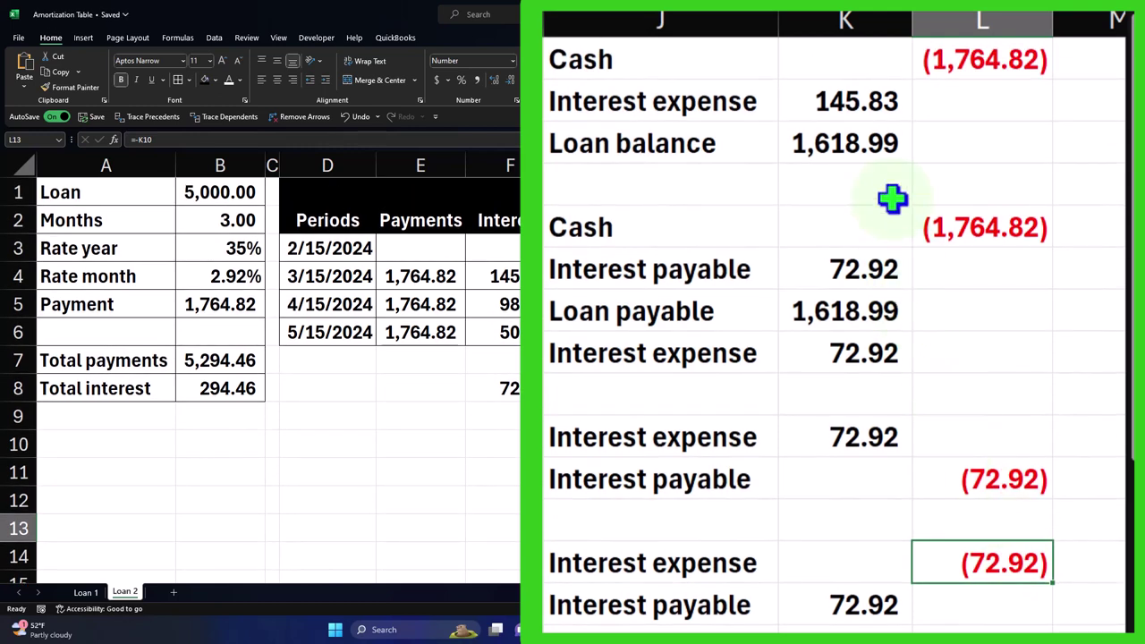
left_click_drag(666, 60, 927, 150)
left_click(868, 98)
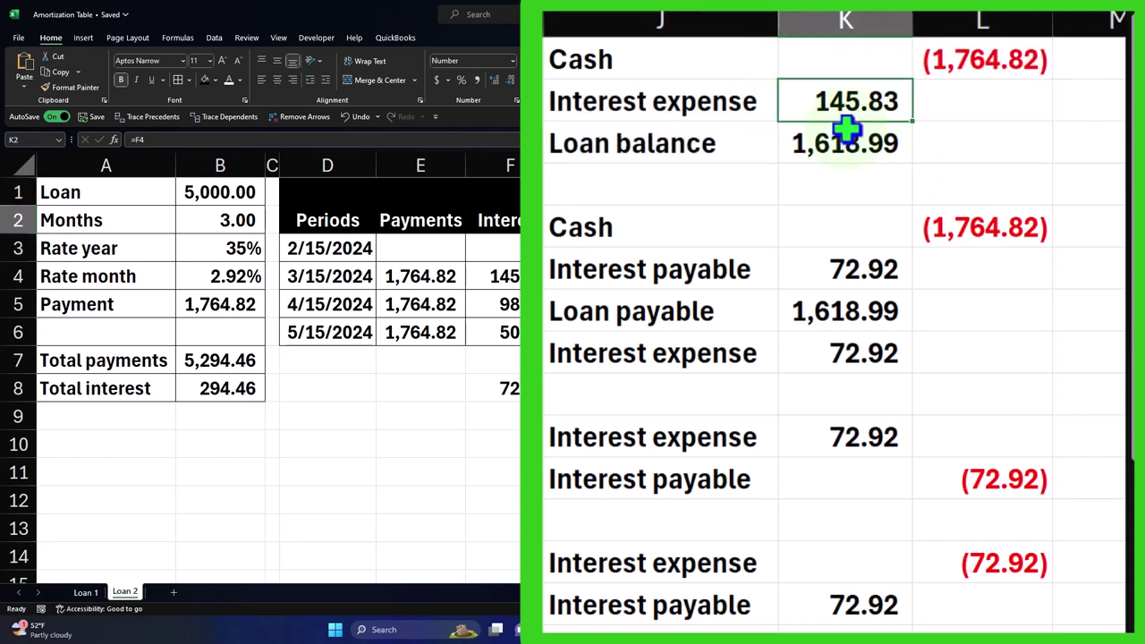
scroll(894, 402, "down", 3)
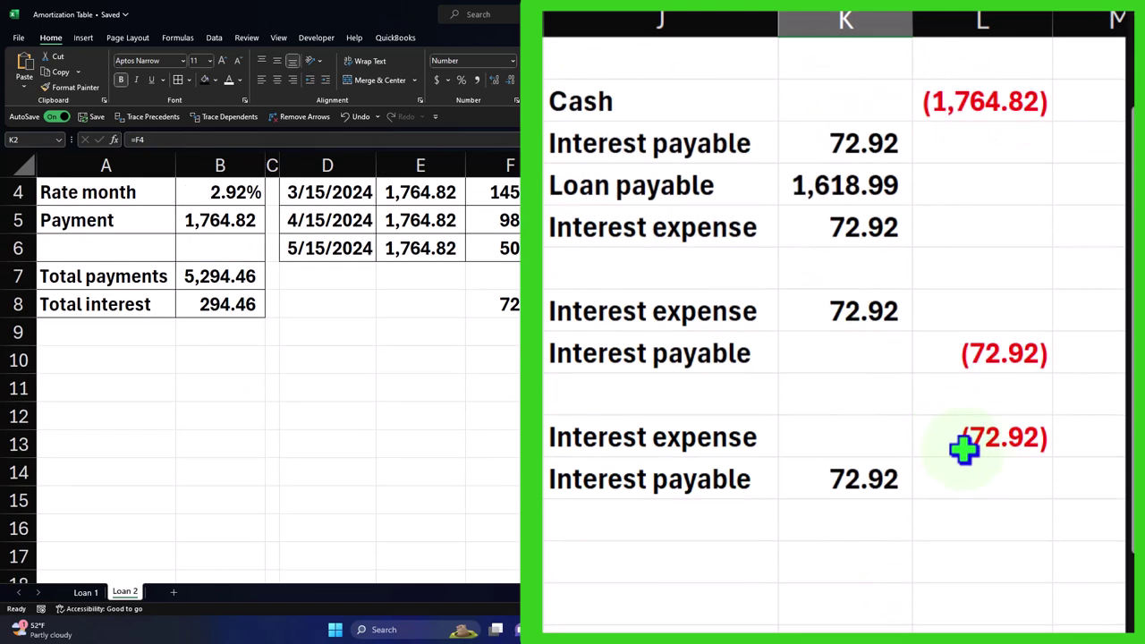
left_click(998, 440)
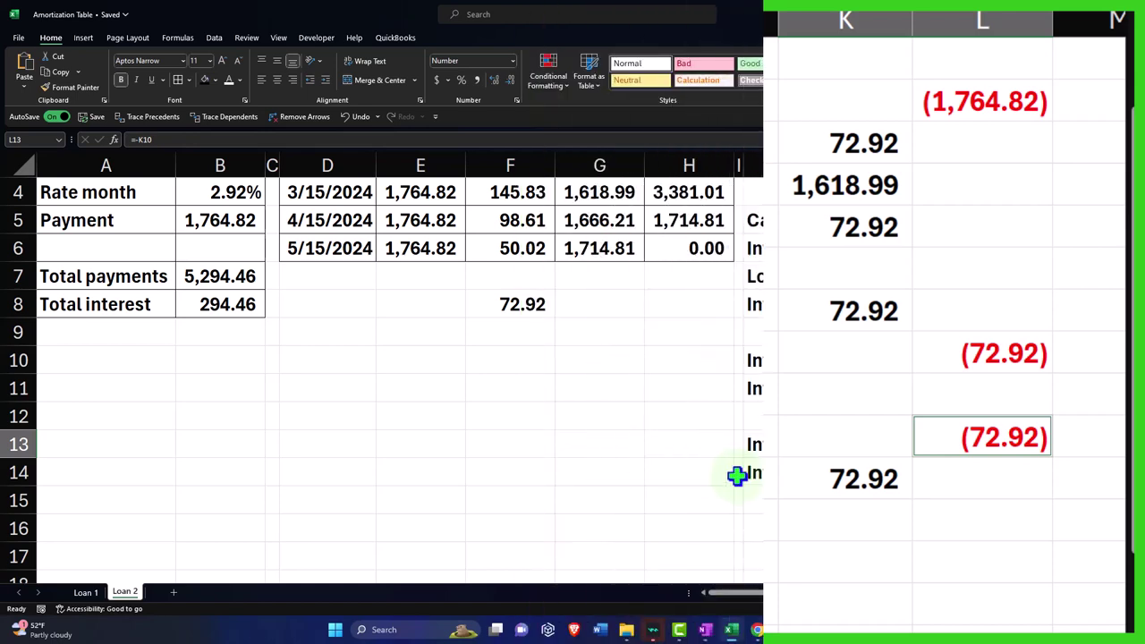
scroll(724, 470, "up", 3)
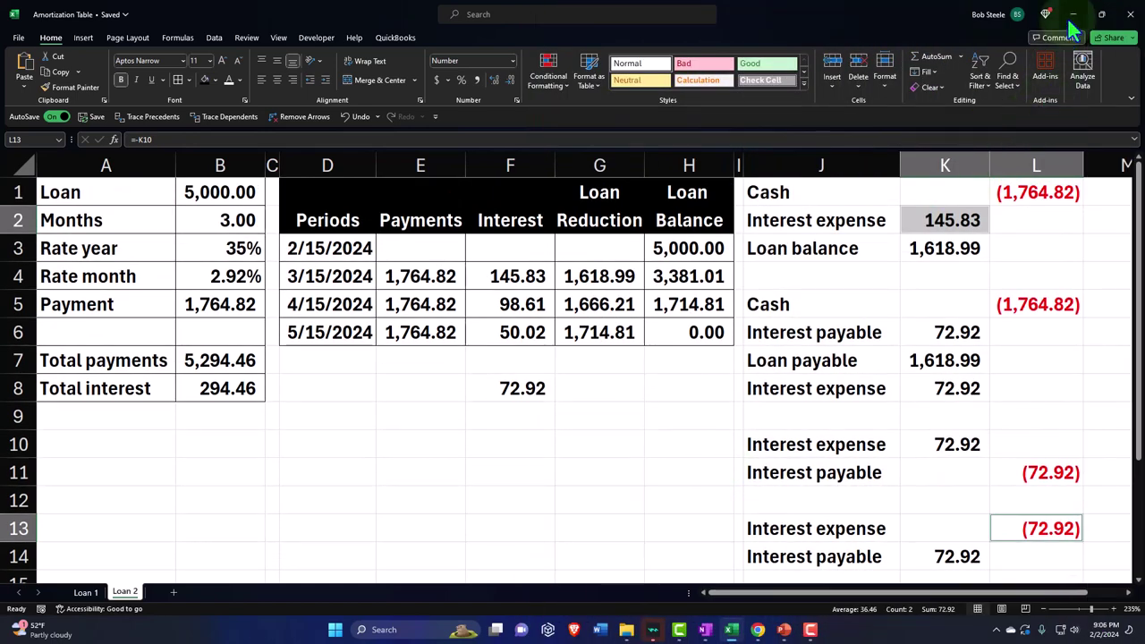
Switch to the QuickBooks balance sheet and look for the Interest Payable line under Other Current Liabilities
left_click(1072, 14)
mouse_move(758, 630)
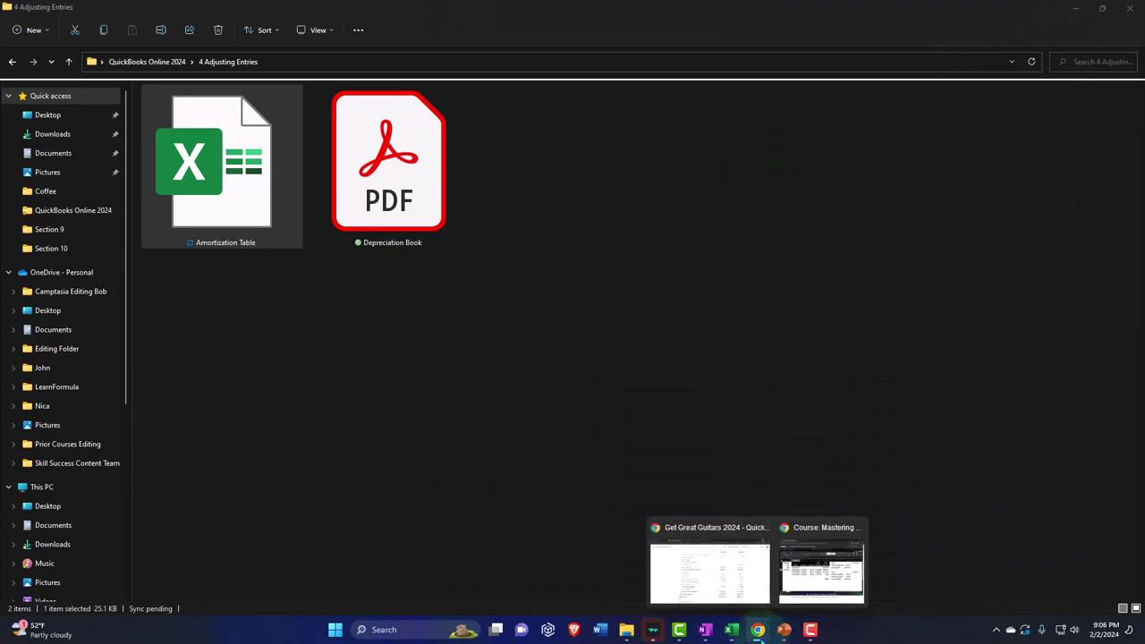
left_click(683, 548)
left_click(689, 536)
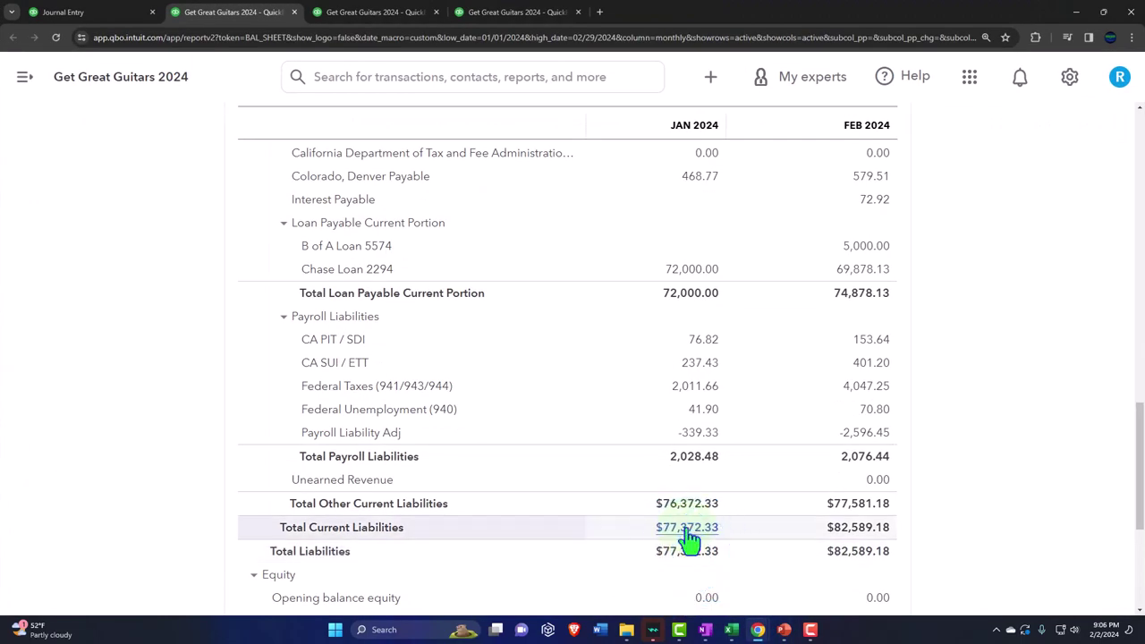
scroll(689, 536, "up", 6)
scroll(687, 535, "up", 5)
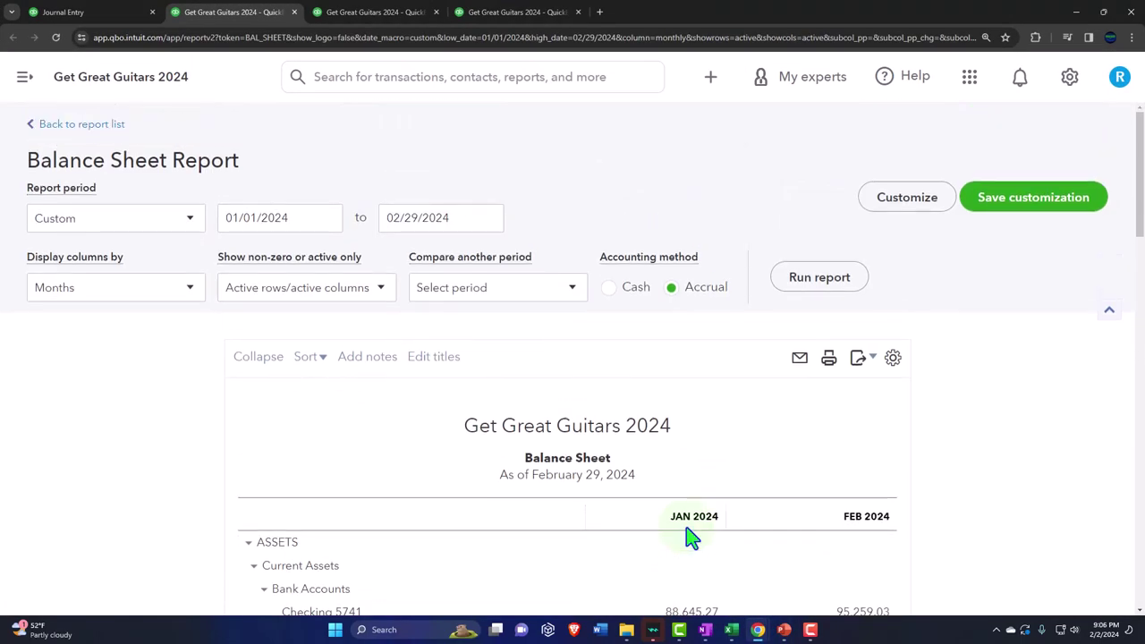
scroll(585, 472, "down", 2)
scroll(581, 474, "down", 5)
scroll(582, 480, "up", 8)
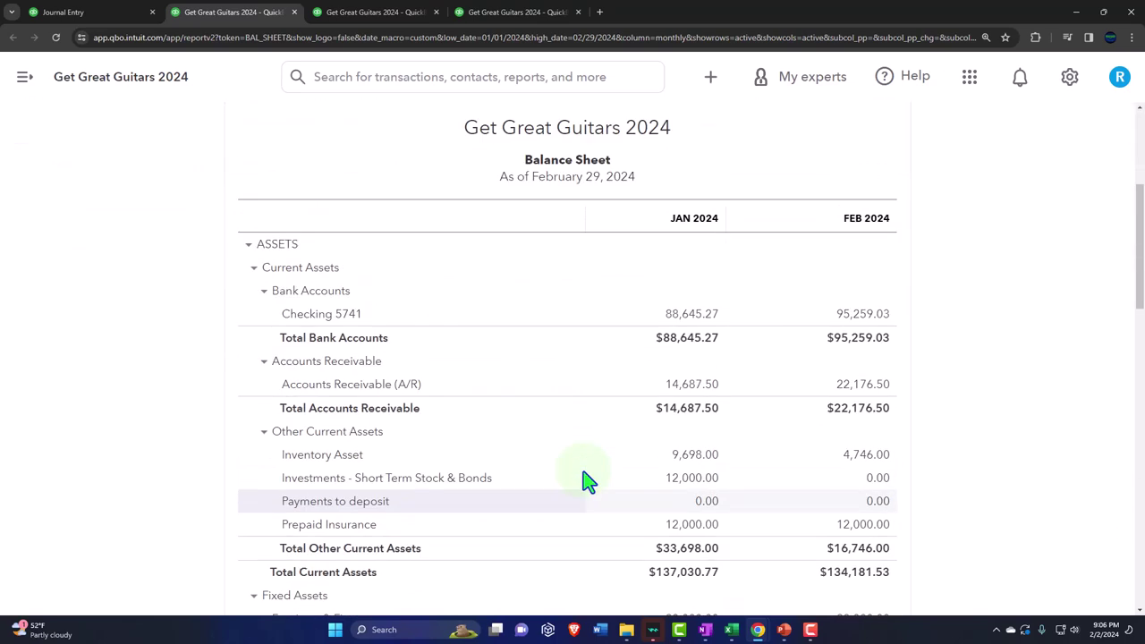
left_click(338, 174)
scroll(398, 394, "down", 8)
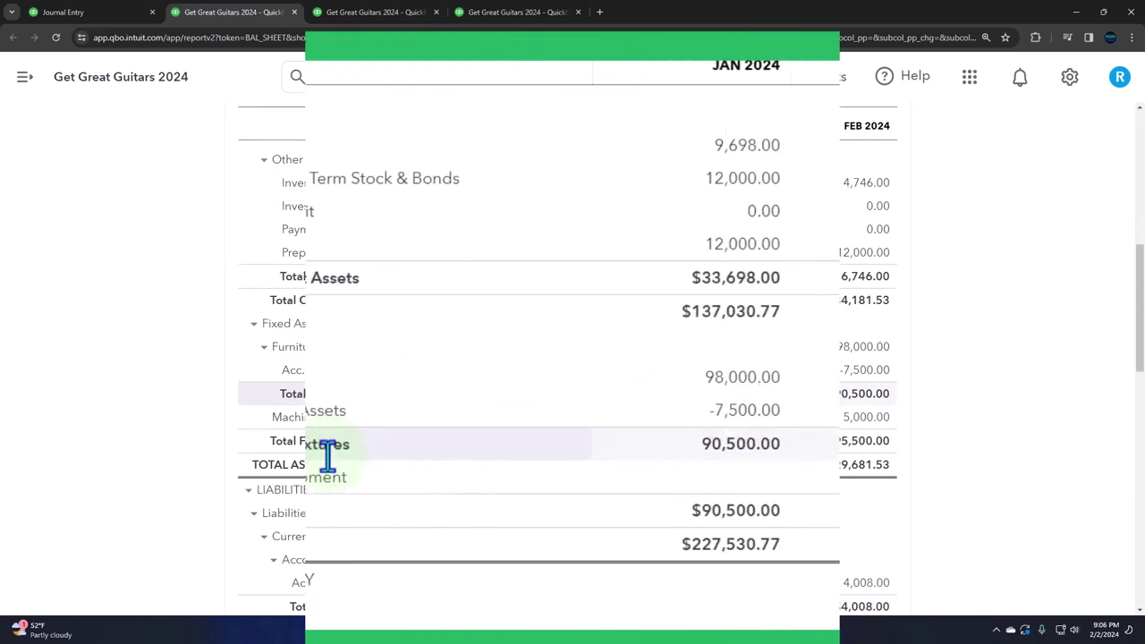
scroll(331, 467, "down", 6)
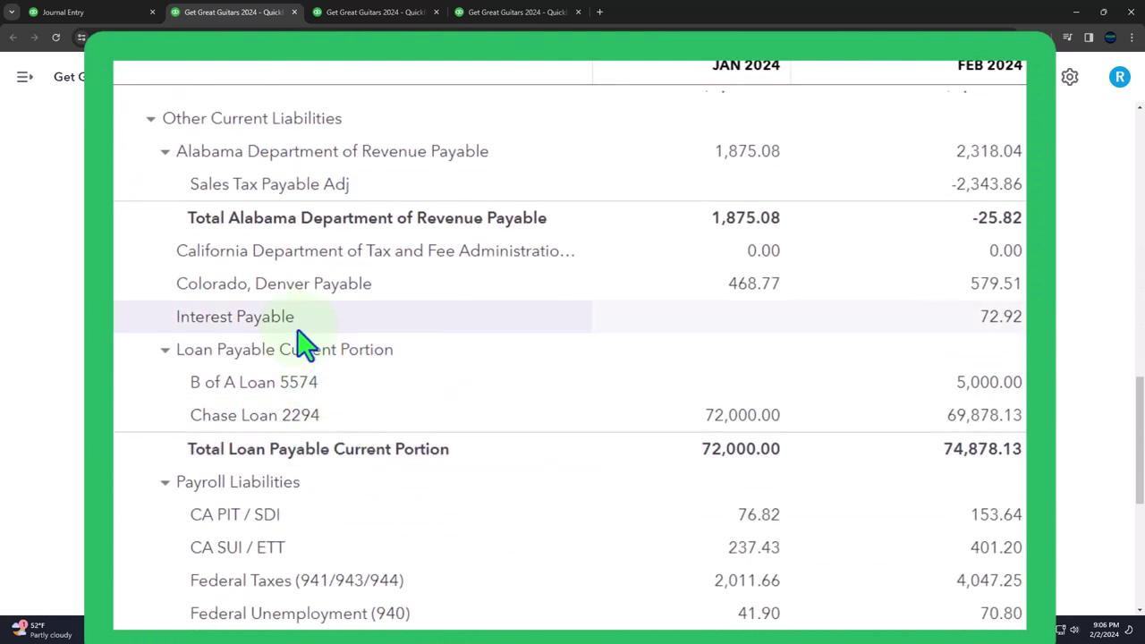
Drill into the February 2024 Interest Payable balance, review its adjusting journal entry, and return to the balance sheet
left_click(996, 317)
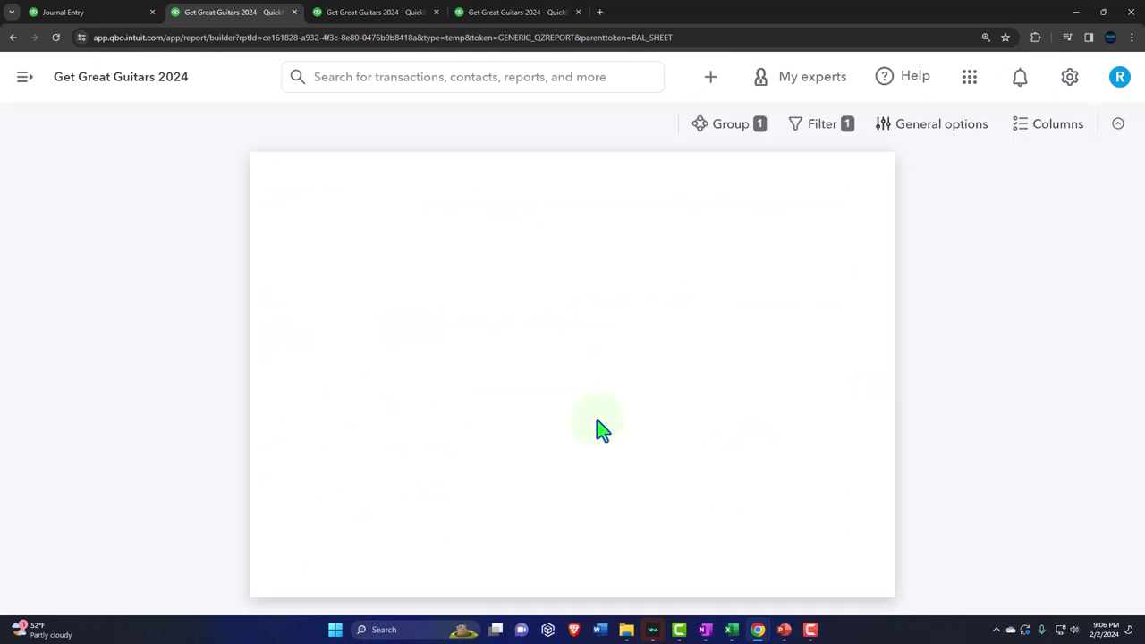
key("ctrl+minus")
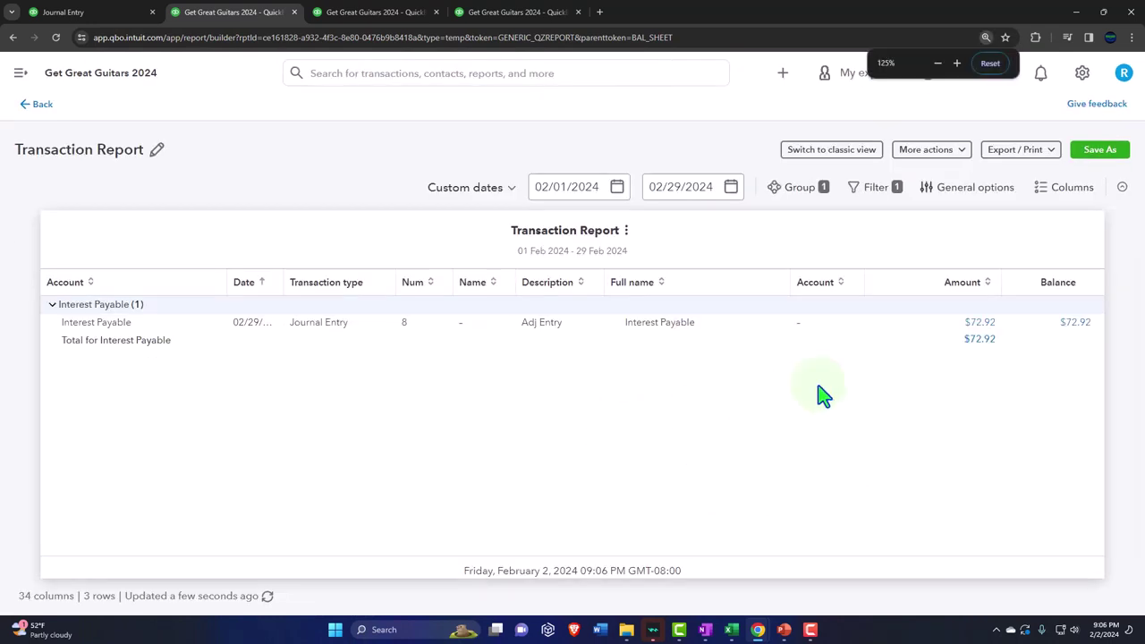
left_click(979, 326)
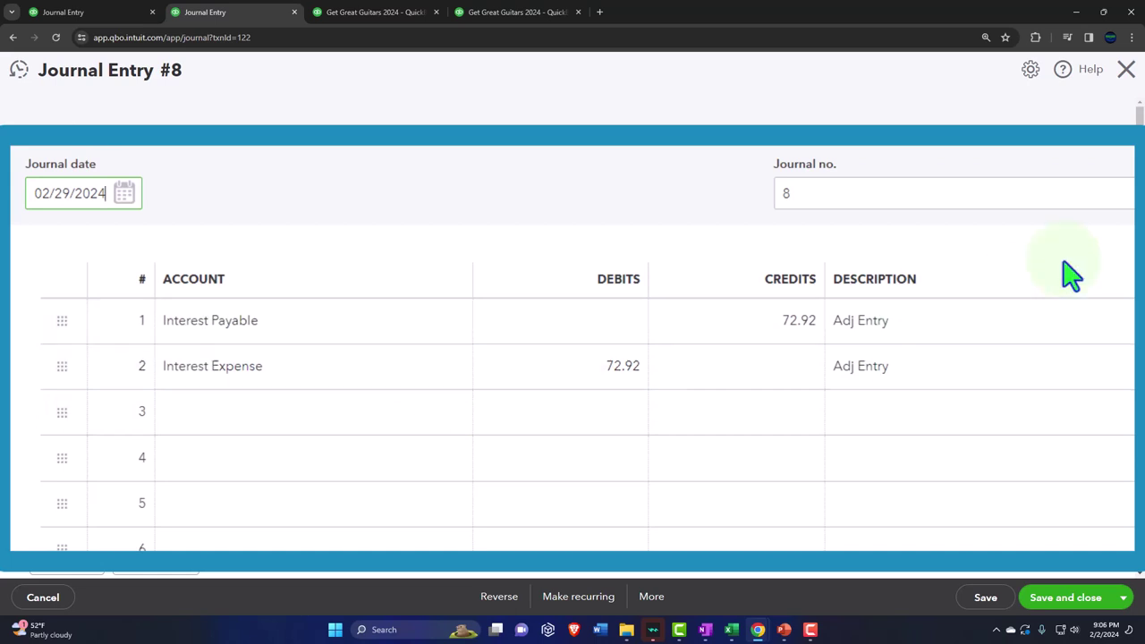
left_click(1125, 69)
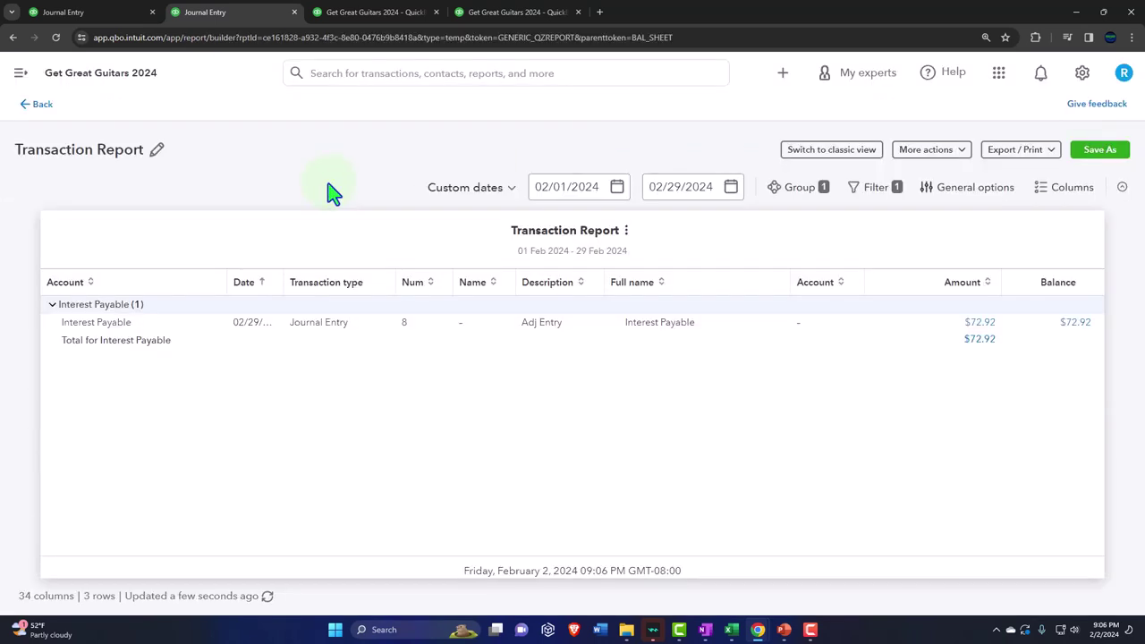
left_click(59, 112)
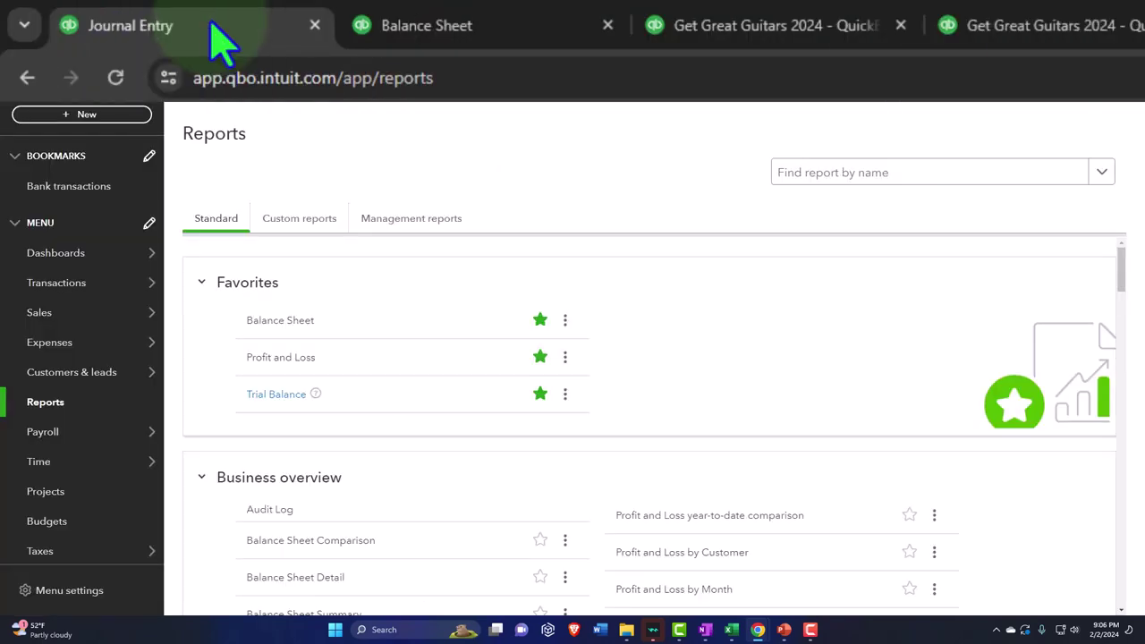
Open the chart of accounts in the first browser tab and view the register of the Interest Payable account
mouse_move(59, 286)
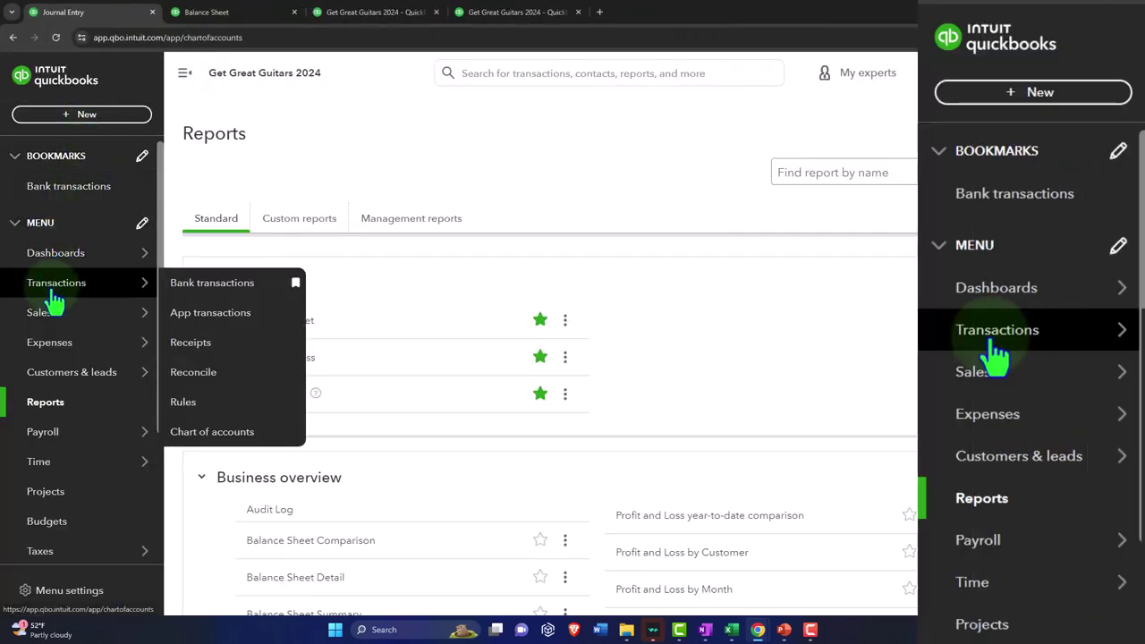
left_click(184, 73)
scroll(435, 388, "down", 3)
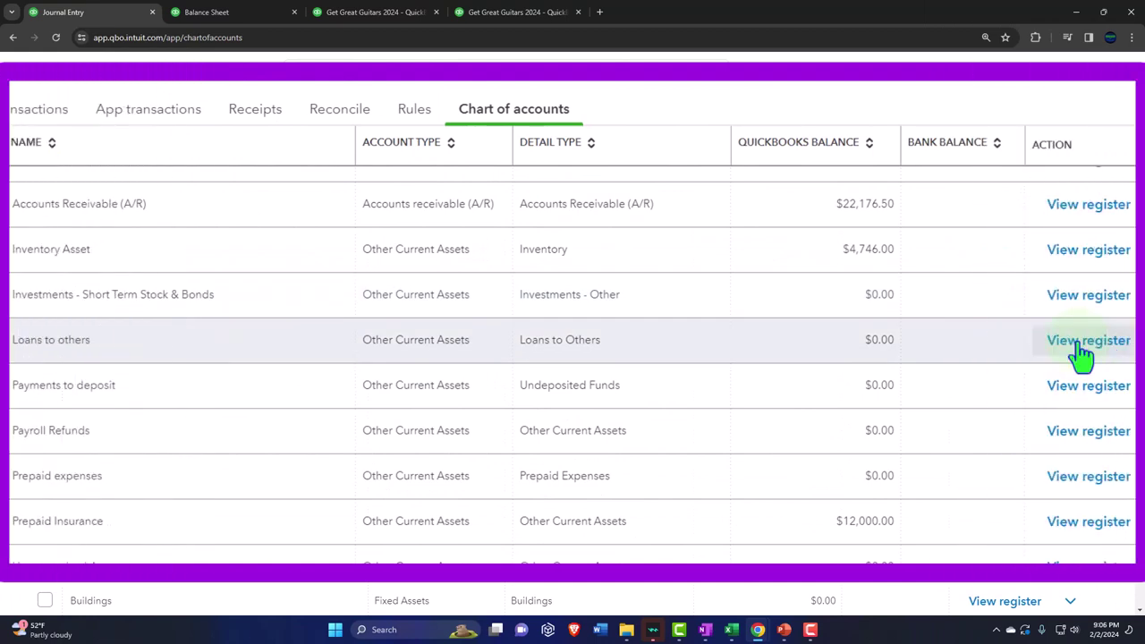
scroll(1082, 356, "down", 2)
scroll(1082, 356, "down", 5)
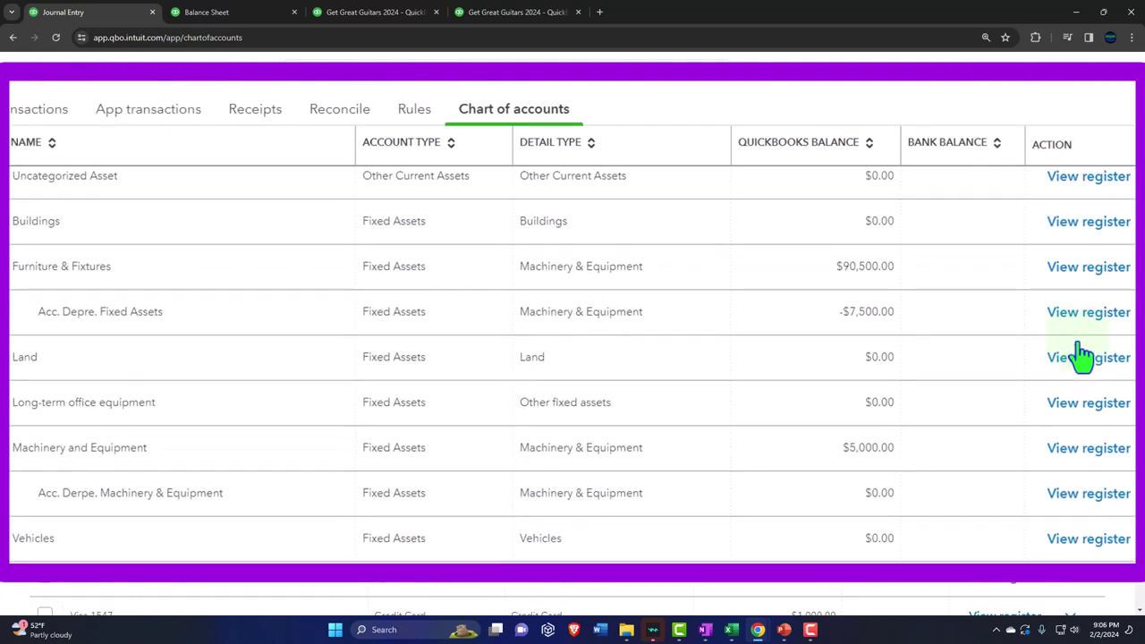
scroll(1055, 354, "down", 1)
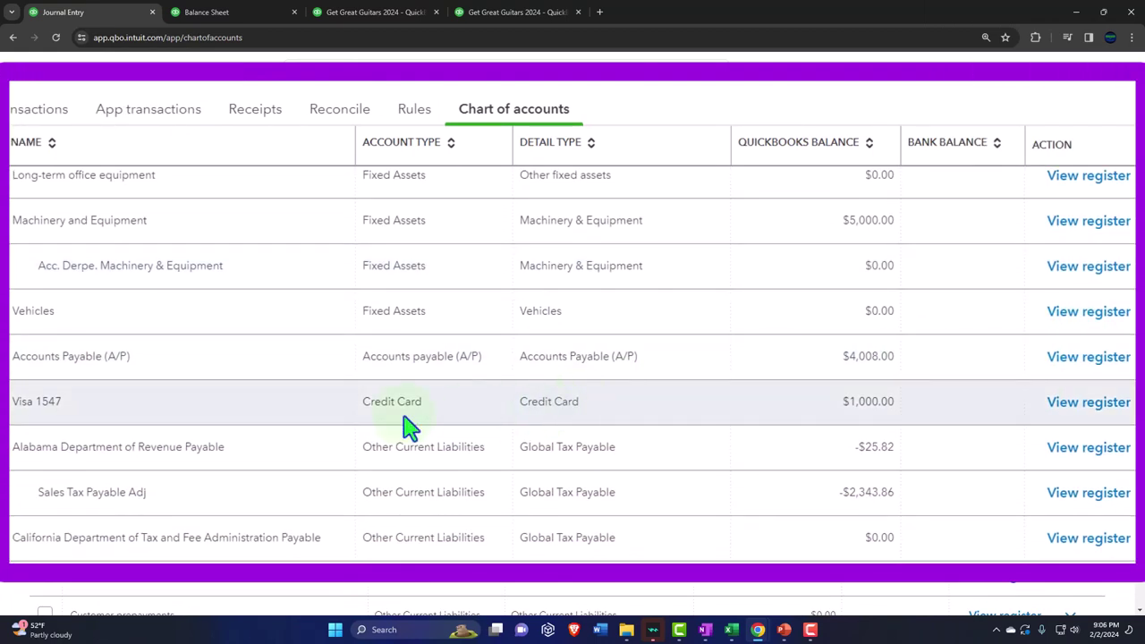
scroll(403, 427, "down", 2)
scroll(403, 426, "down", 1)
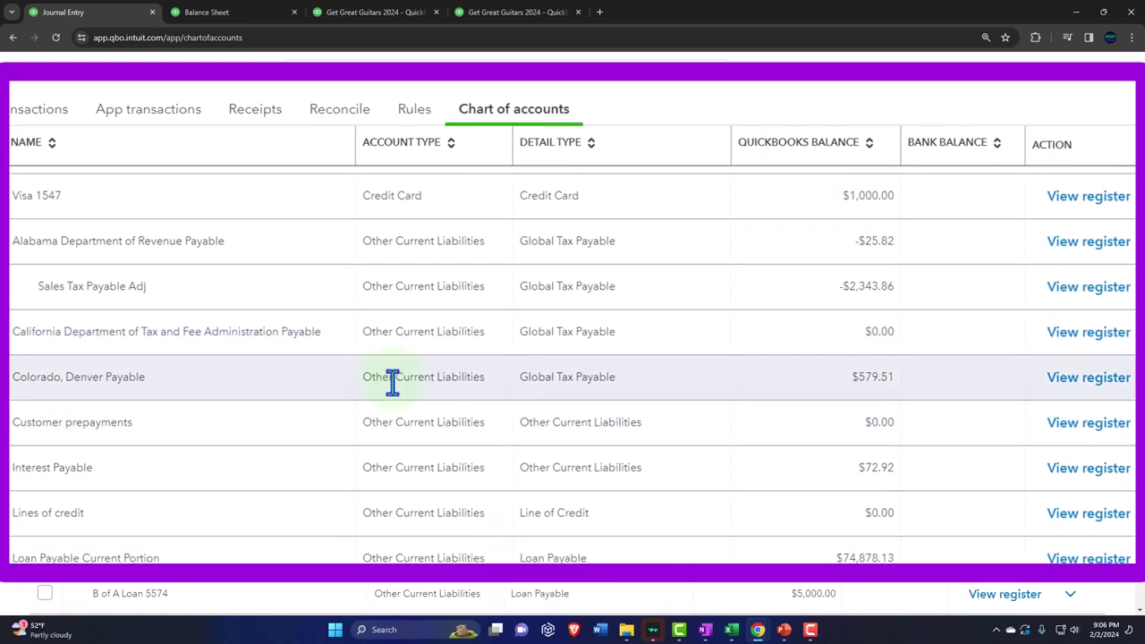
scroll(392, 380, "down", 1)
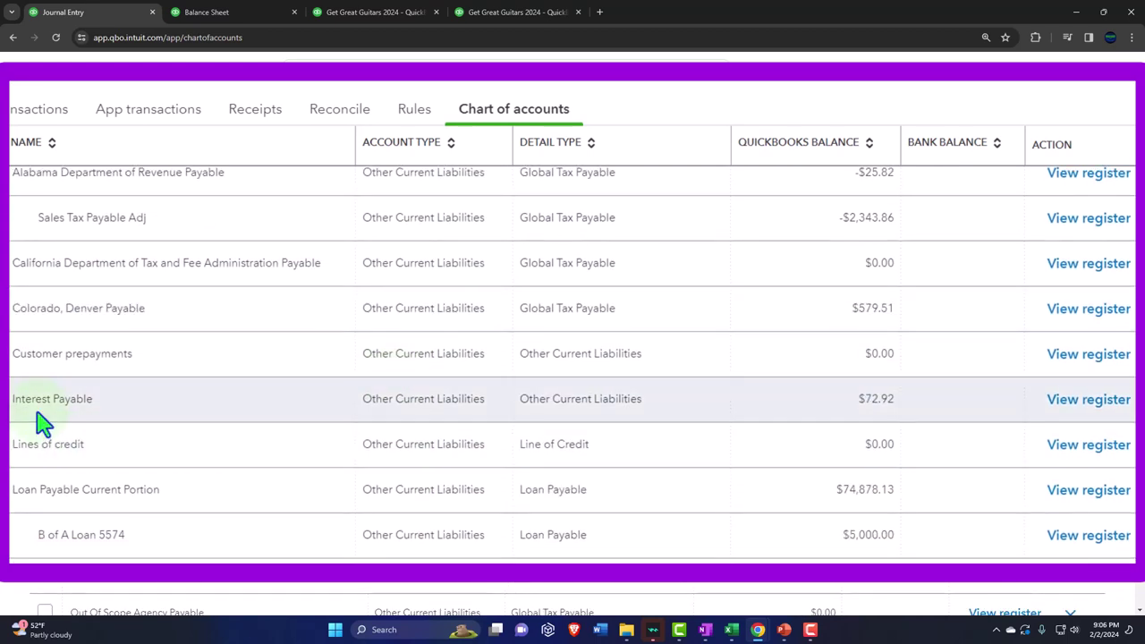
left_click(1085, 402)
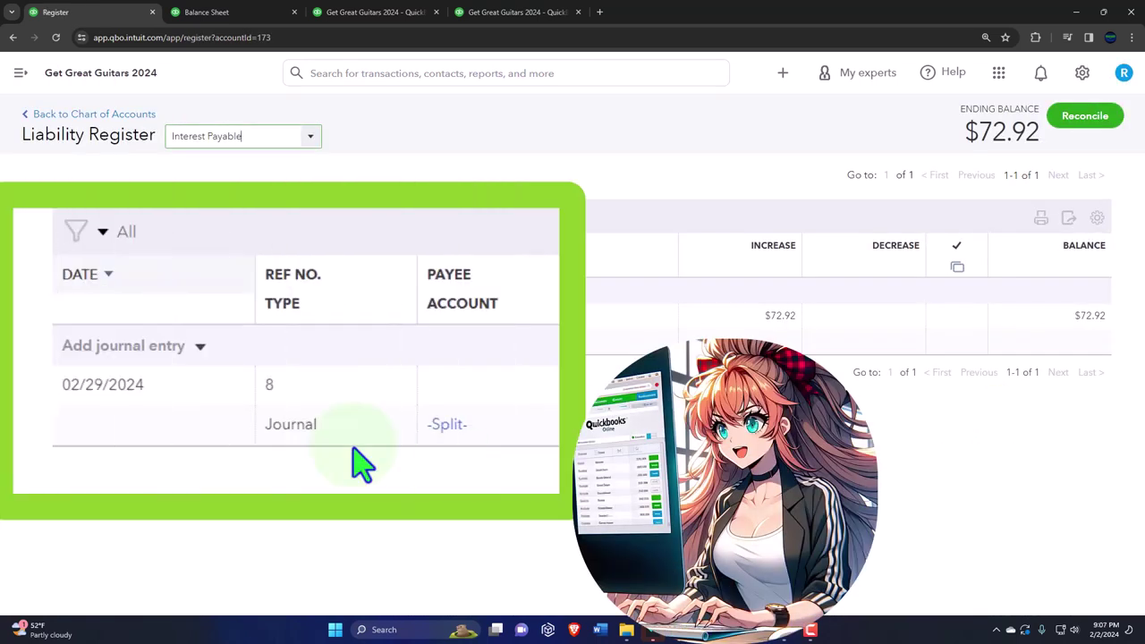
Start a new journal entry in the Interest Payable register dated 03/01/2024
left_click(197, 349)
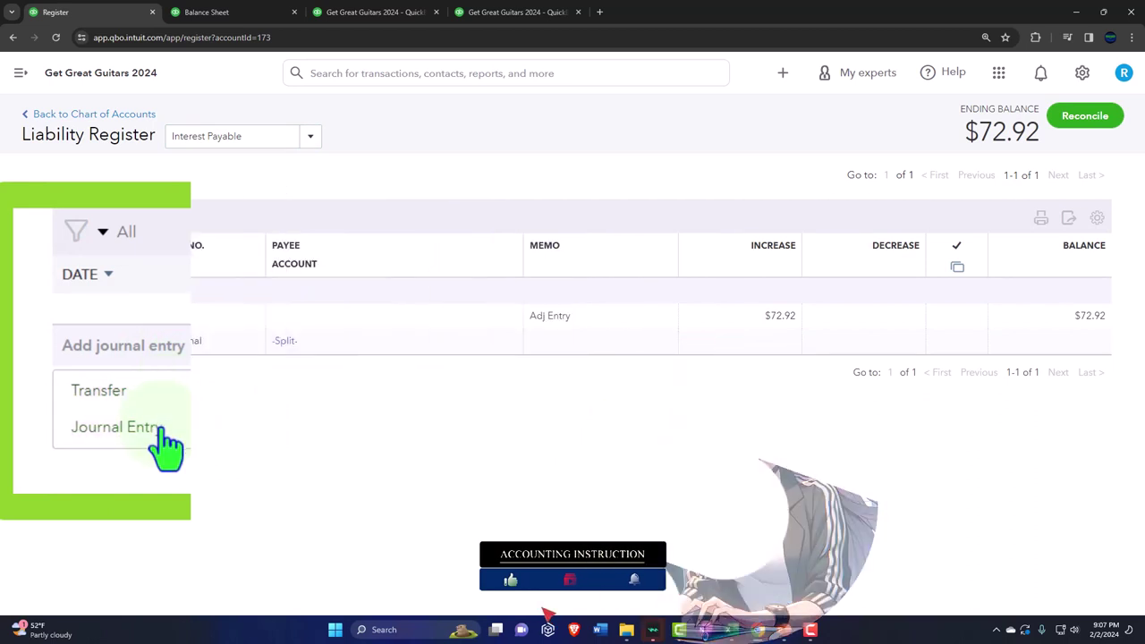
left_click(161, 431)
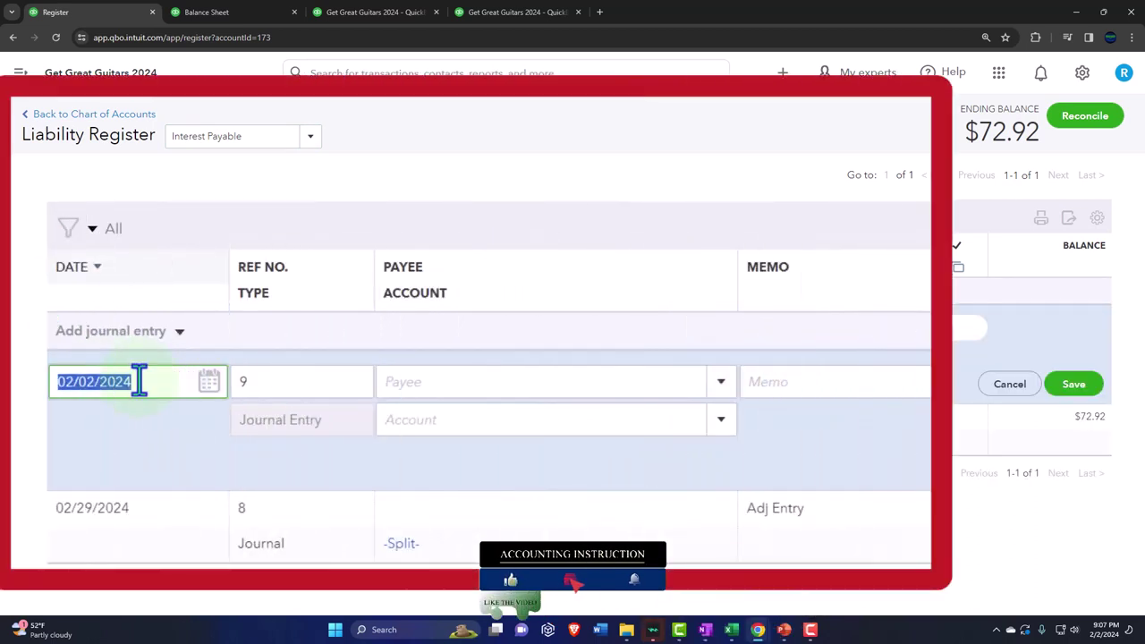
type("0")
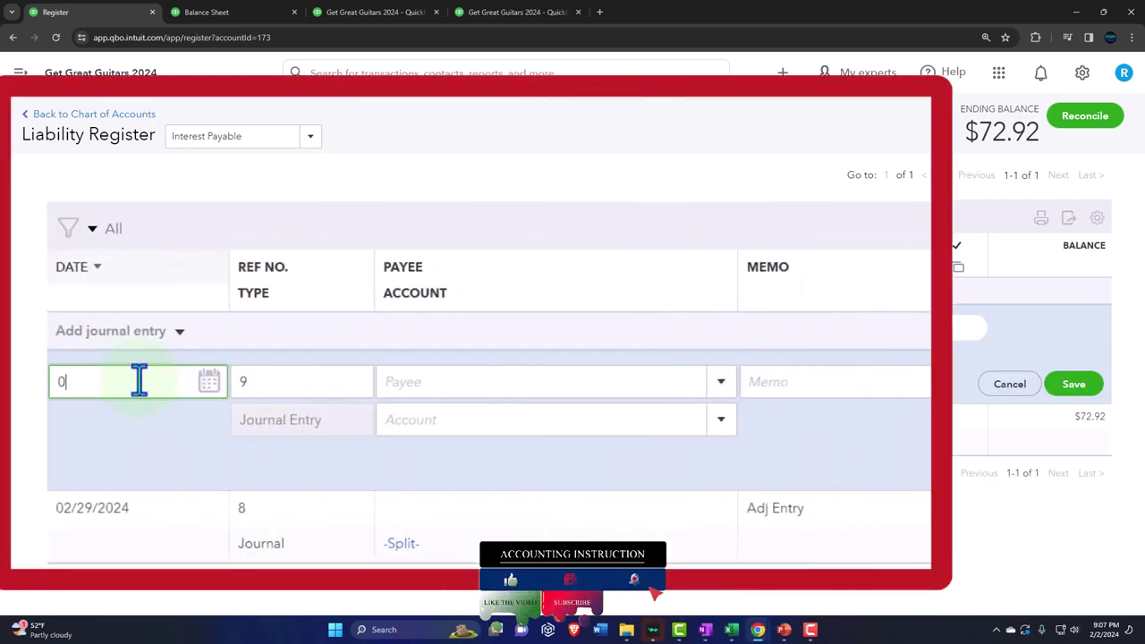
type("30124")
key("Tab")
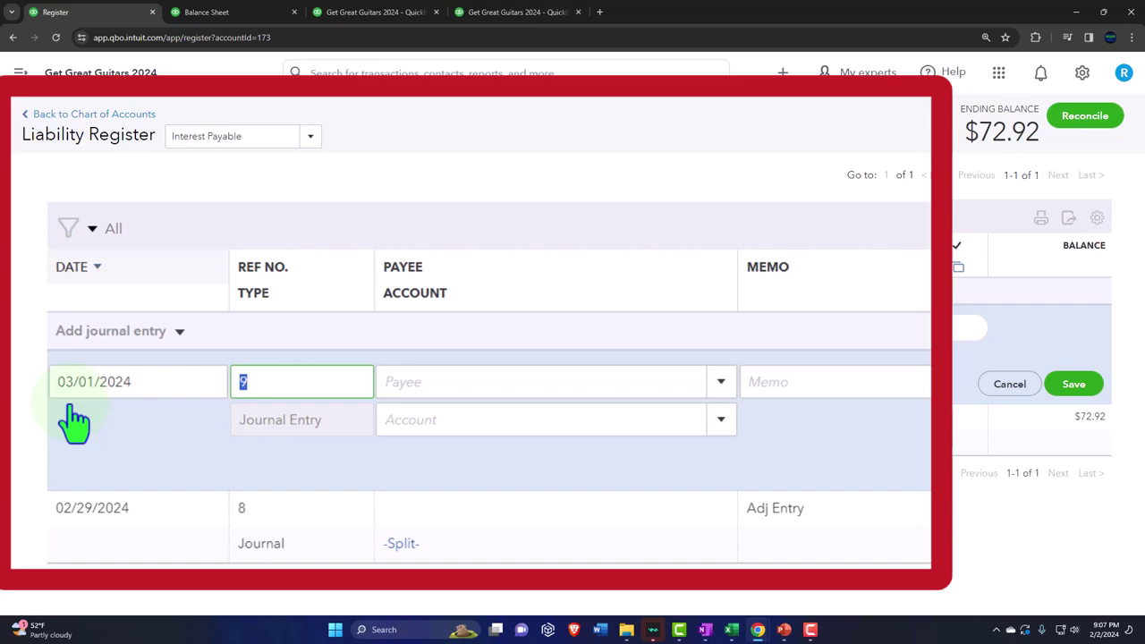
Check the reversing interest entry on the Loan 2 sheet in Excel and return to the QuickBooks register
mouse_move(731, 630)
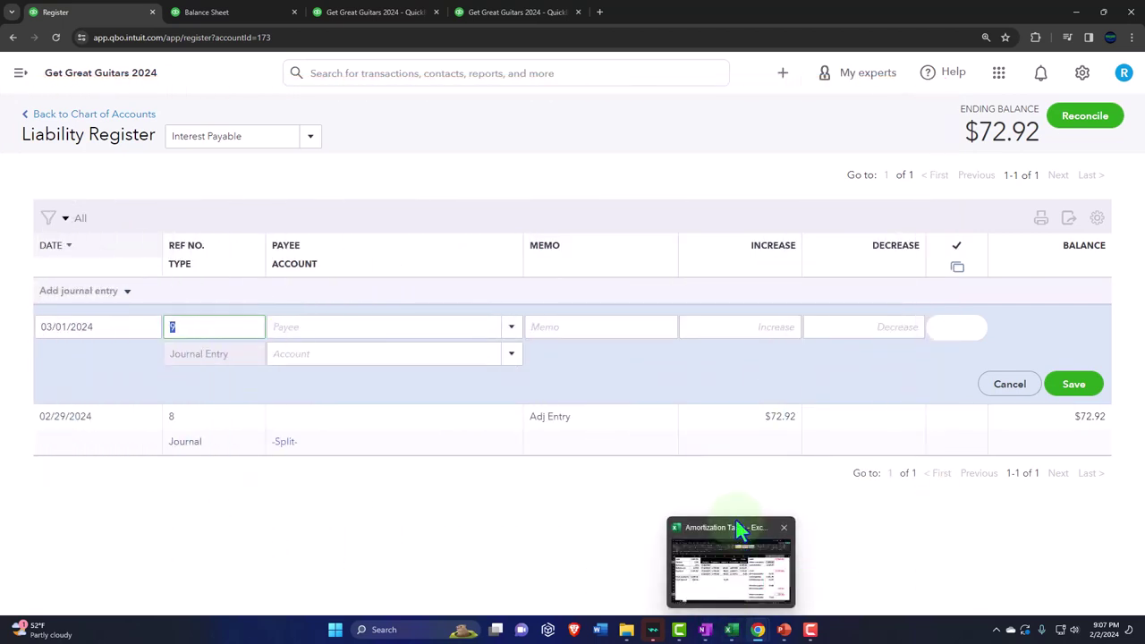
left_click(739, 529)
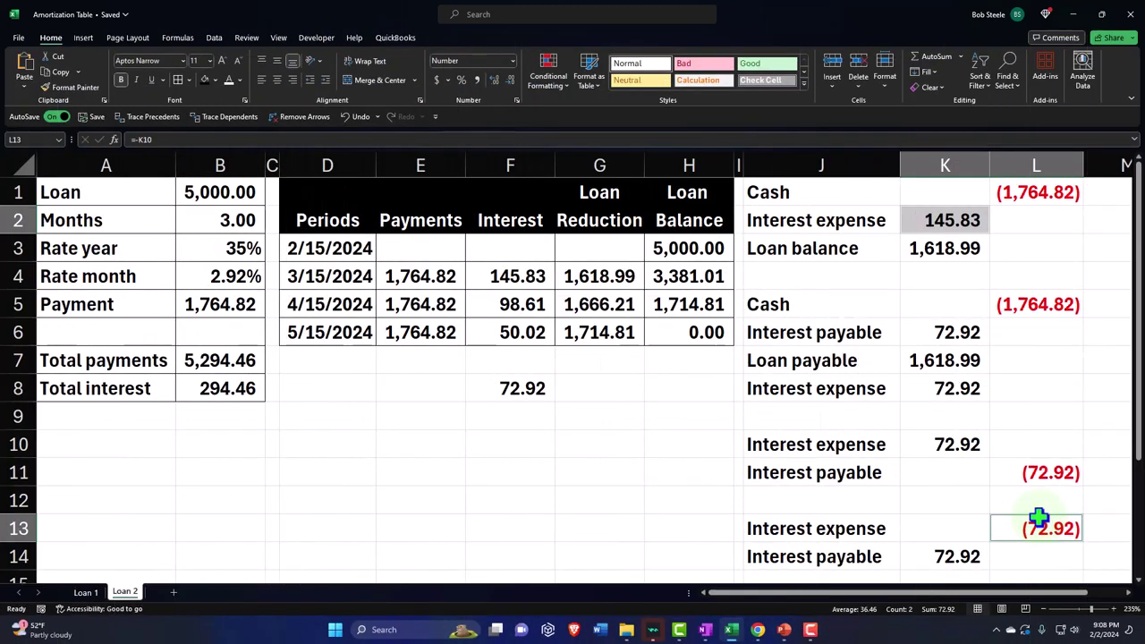
left_click(1073, 14)
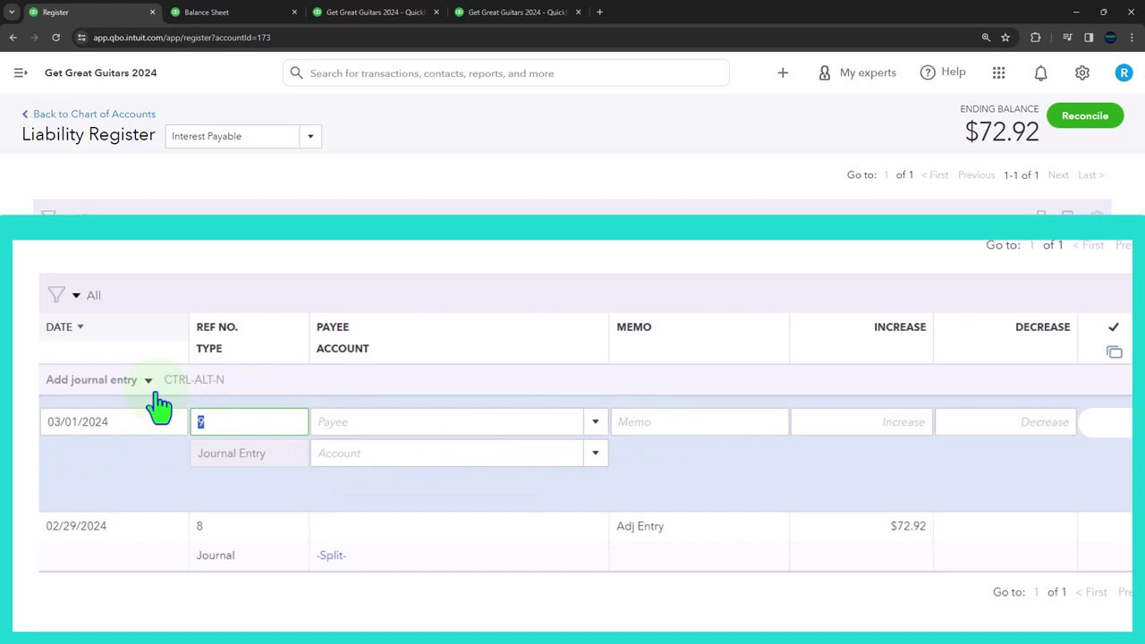
Enter the memo "Reversing entry" and a decrease of 72.92 for the new journal entry
key("Tab")
key("Tab")
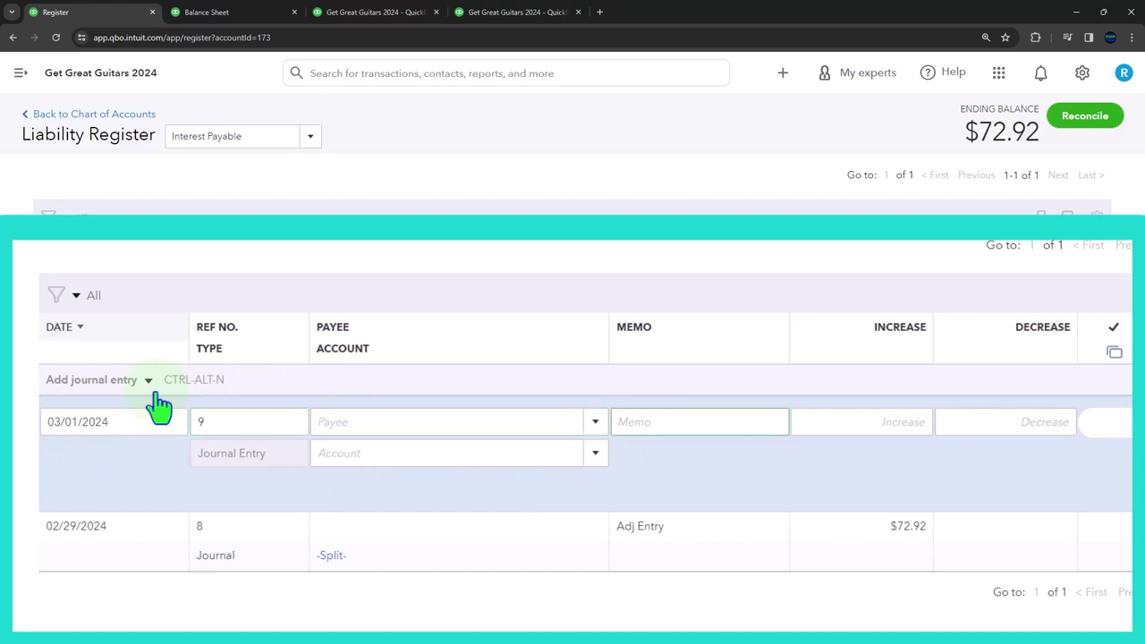
type("Reversing entry")
key("Tab")
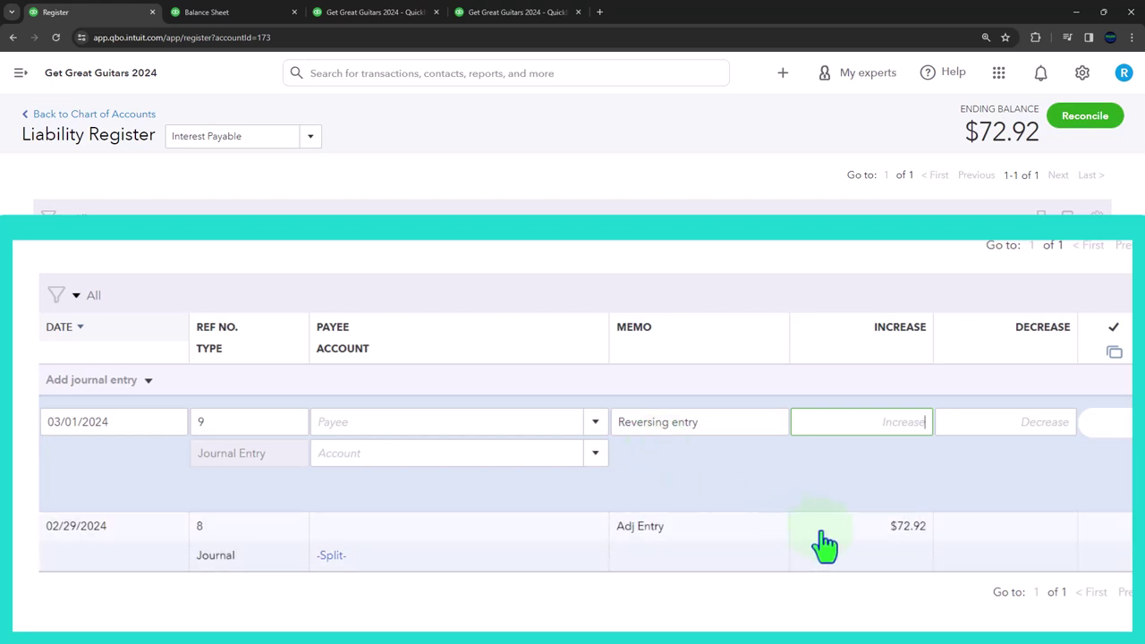
left_click(991, 426)
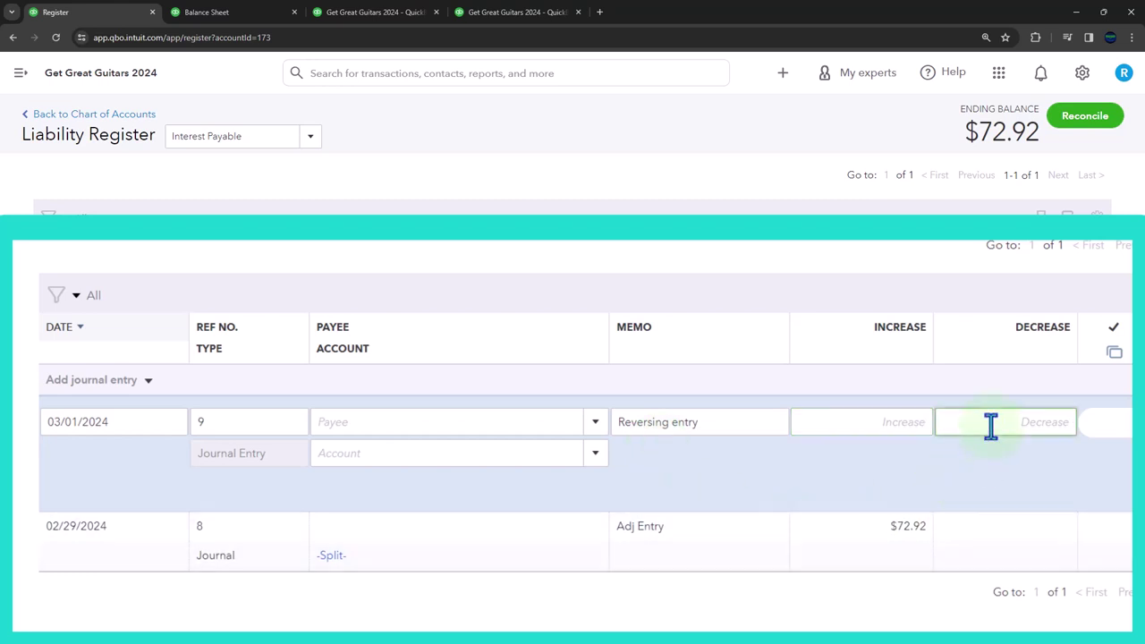
type("72.28")
key("BackSpace")
key("BackSpace")
key("BackSpace")
type(".92")
key("Tab")
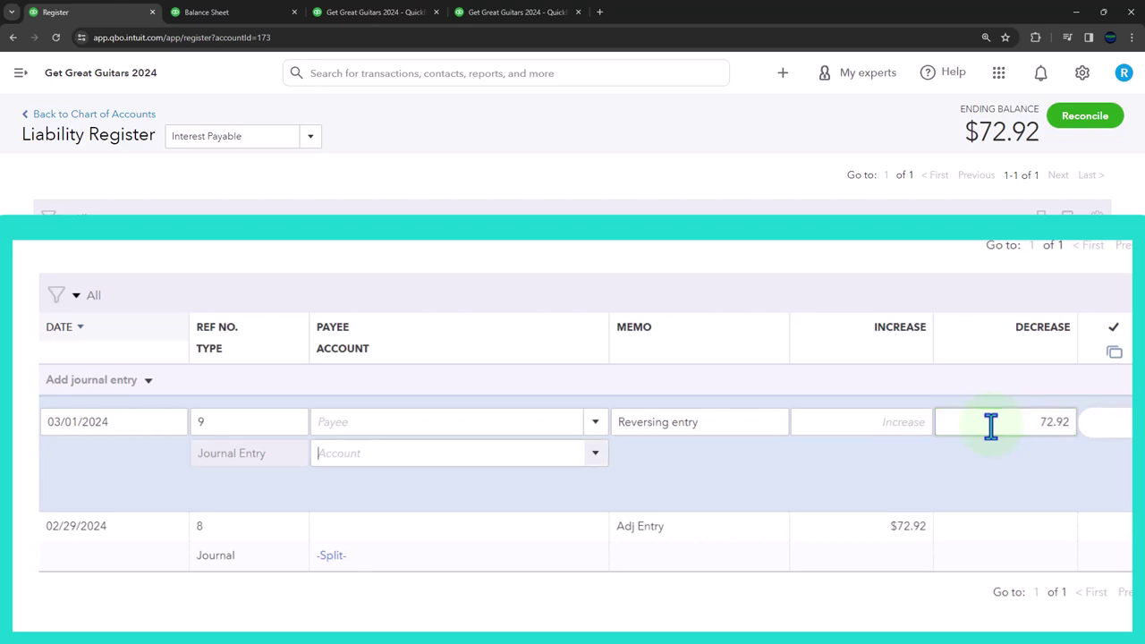
type("Interest Payable")
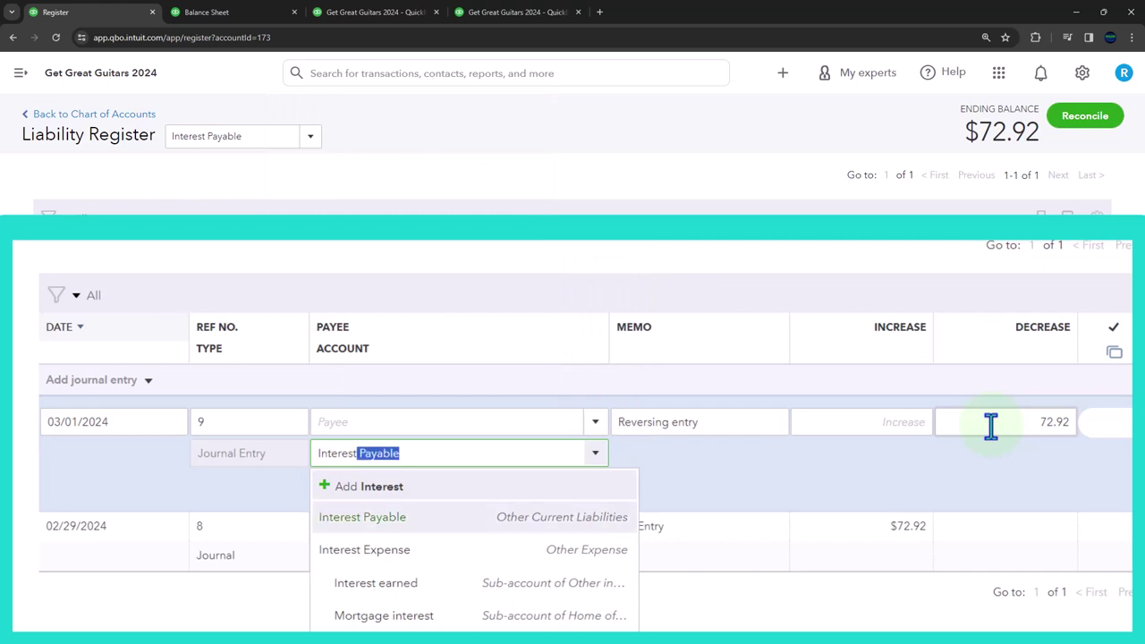
key("Tab")
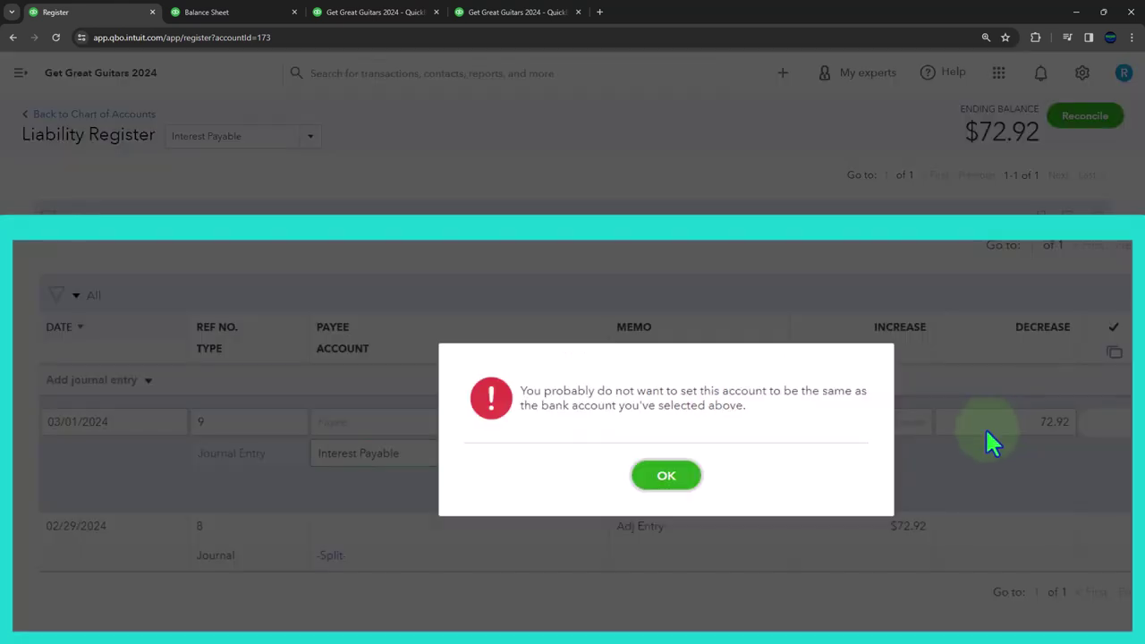
left_click(677, 490)
left_click(417, 454)
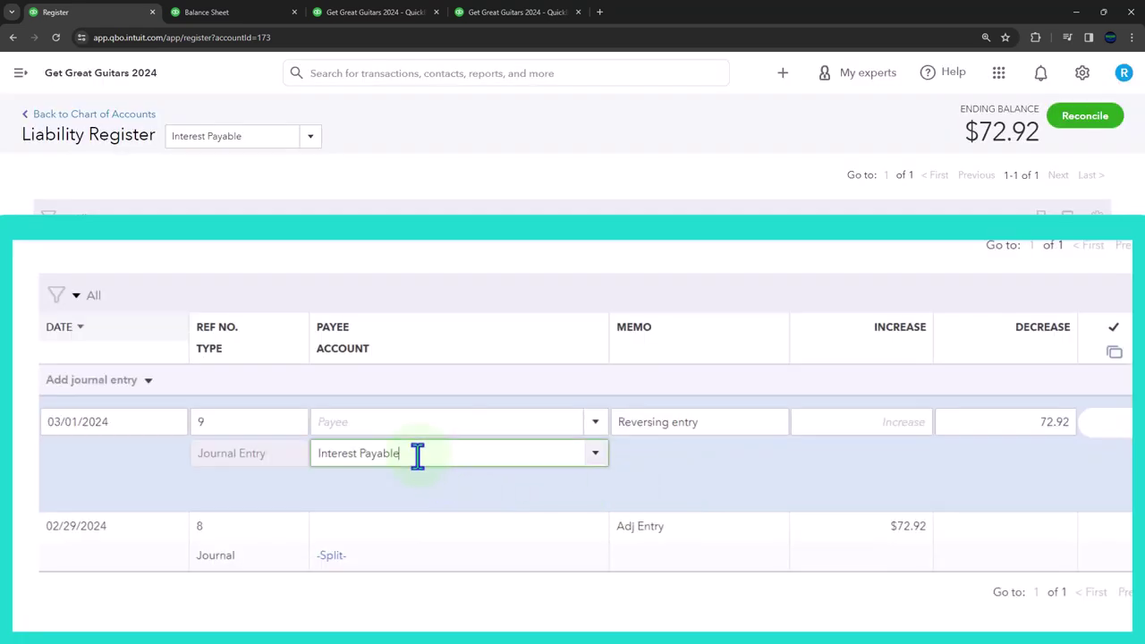
triple_click(417, 454)
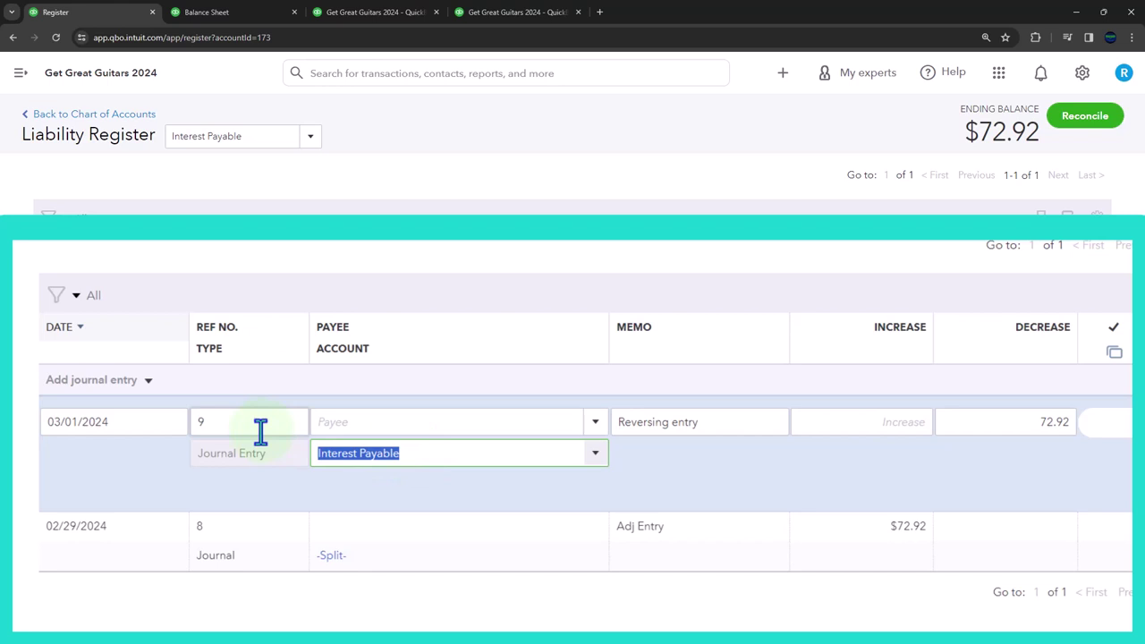
type("wor")
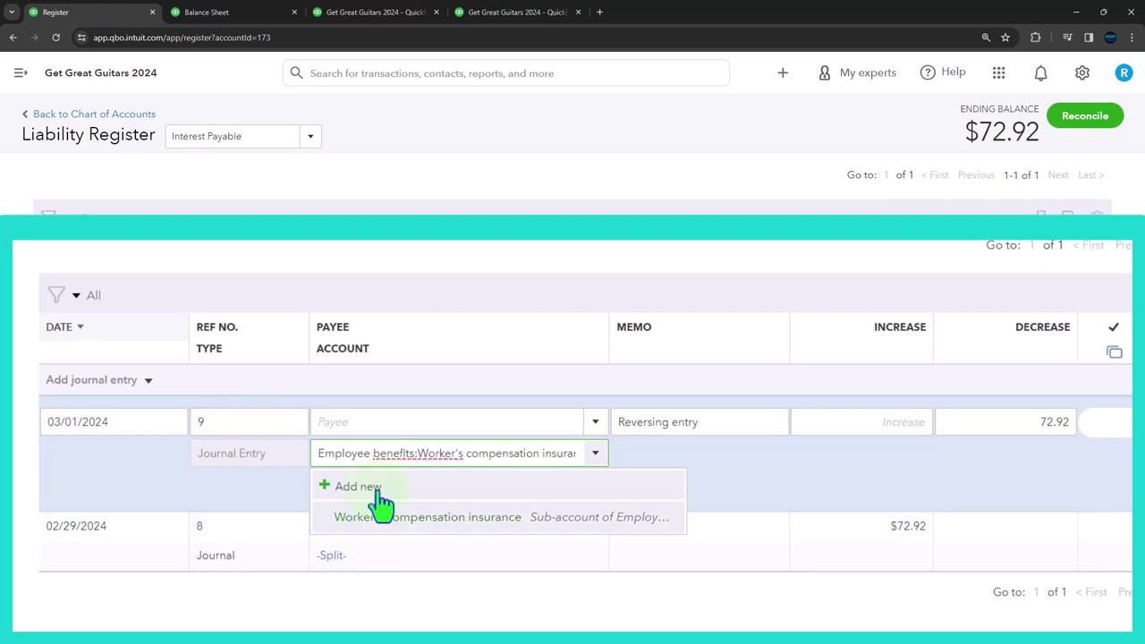
left_click(375, 456)
left_click(595, 453)
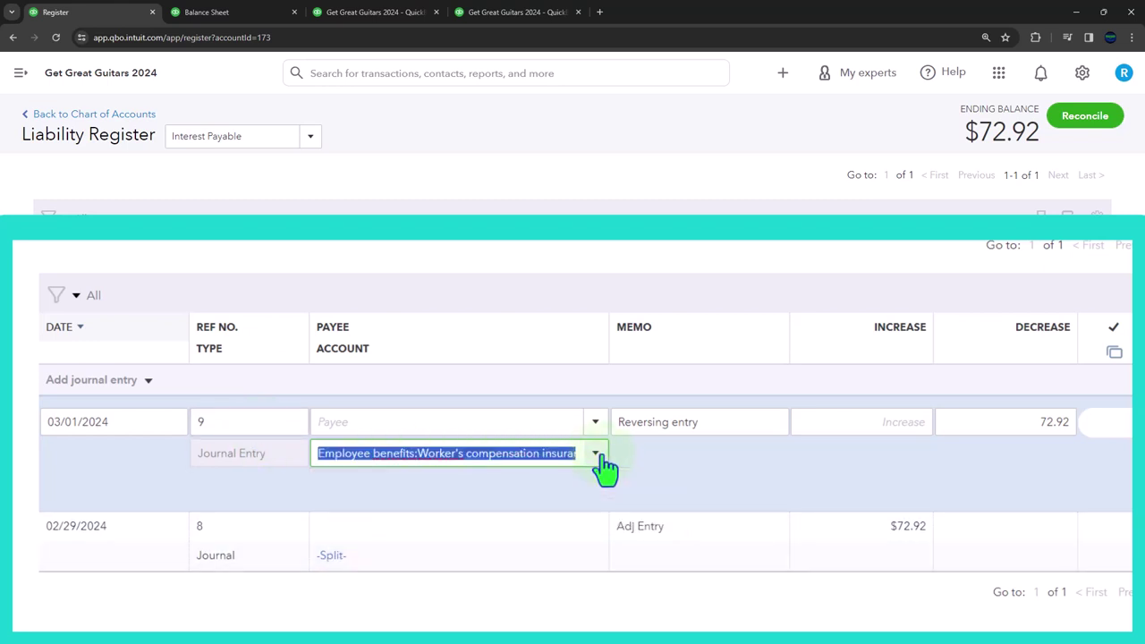
type("al")
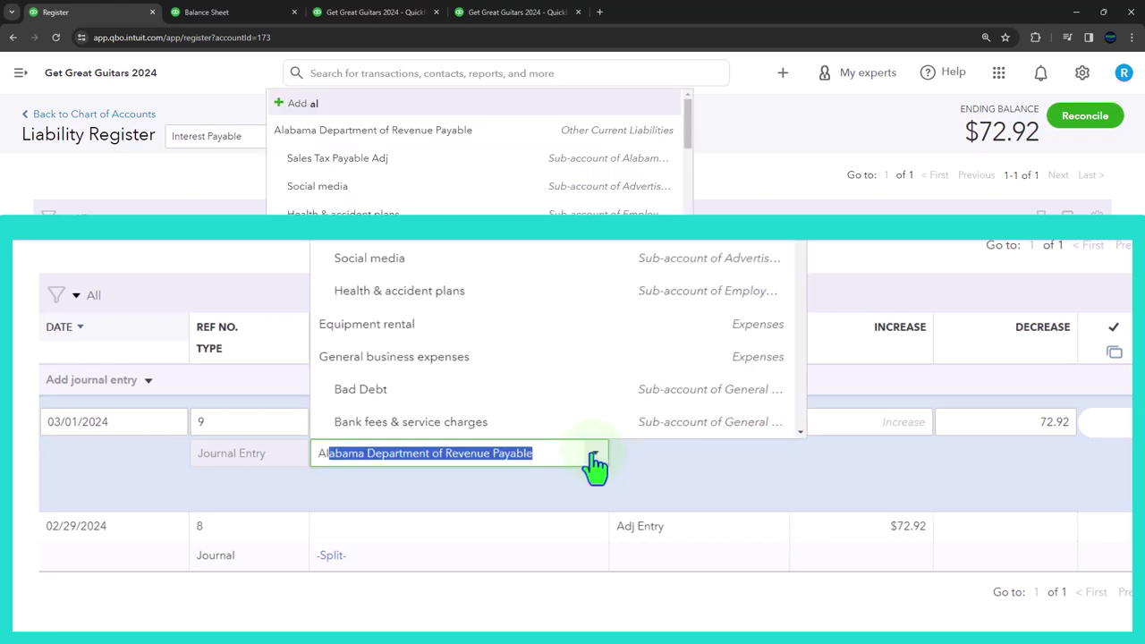
key("BackSpace")
key("BackSpace")
key("BackSpace")
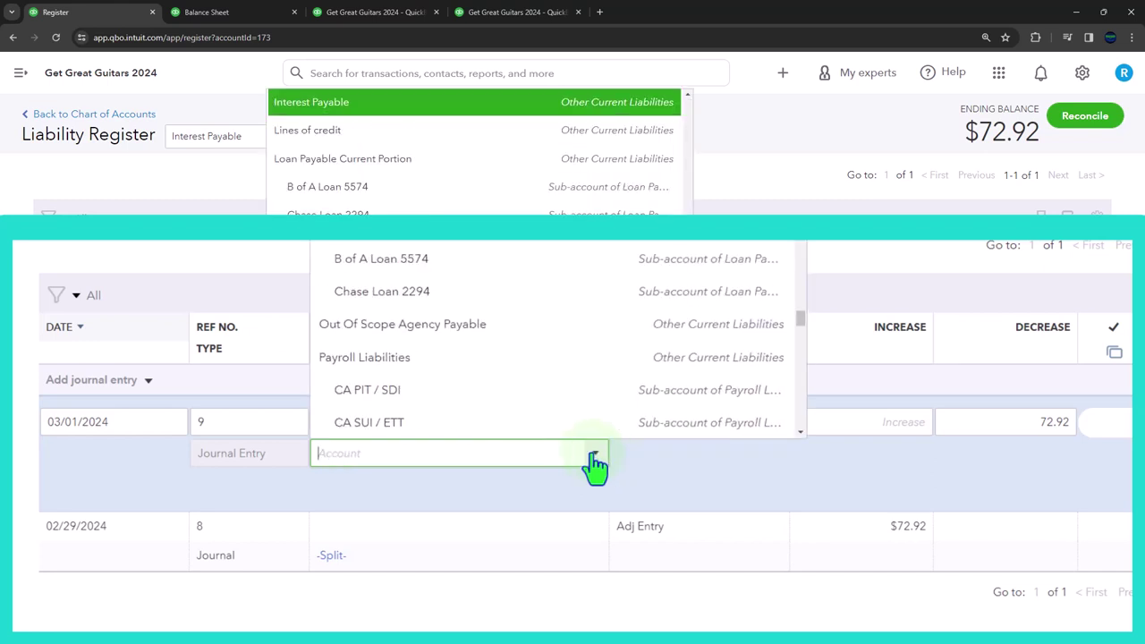
Choose Interest Expense as the offsetting account of the reversing entry and save the transaction
type("Interest Payable")
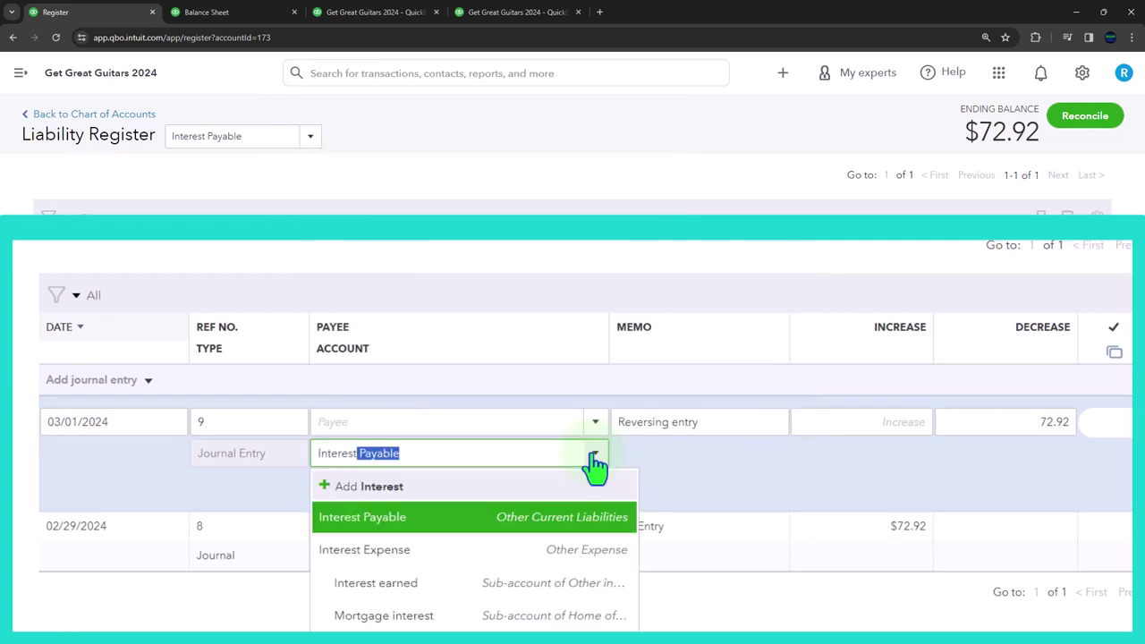
left_click(452, 550)
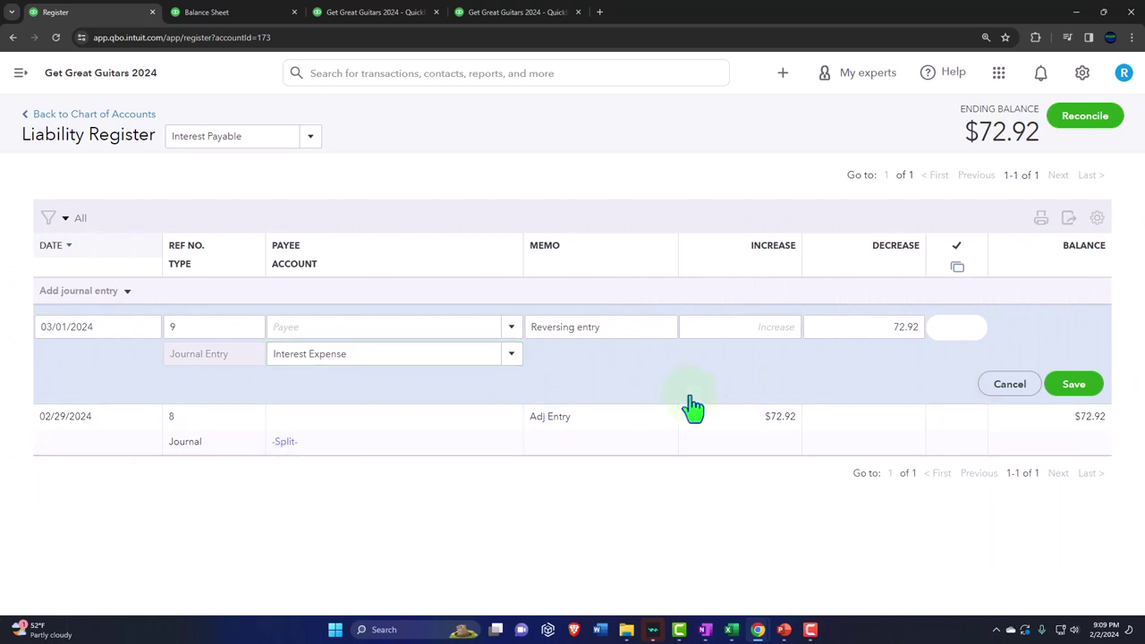
left_click(1064, 389)
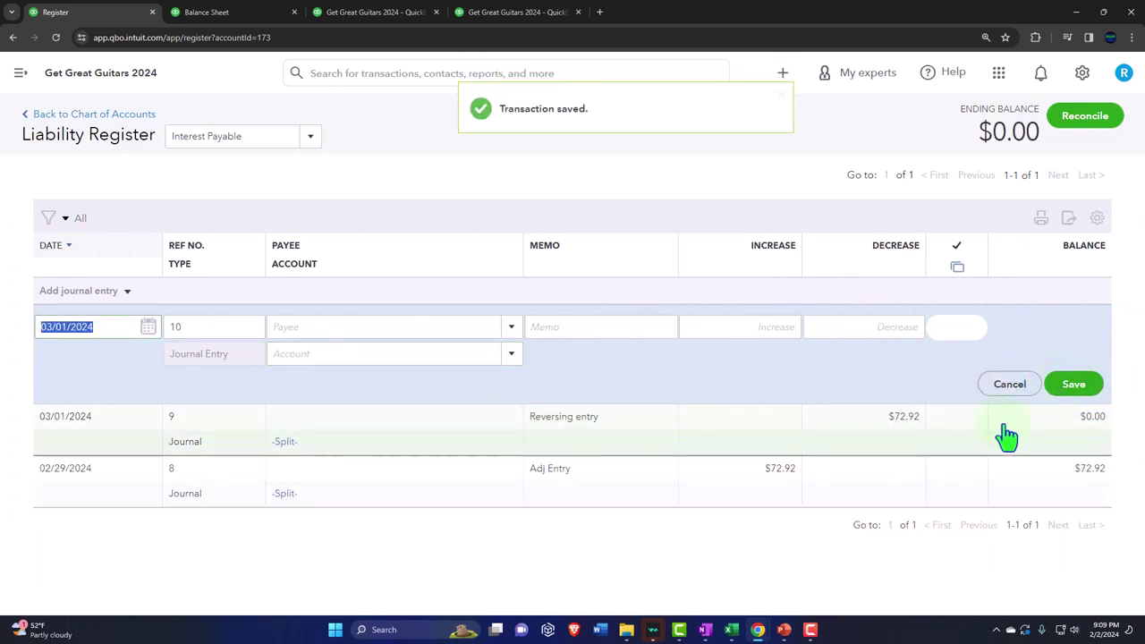
Open the saved 03/01/2024 journal entry for editing, add the description "Reversing entry" to the Interest Expense line, and save and close it
left_click(424, 448)
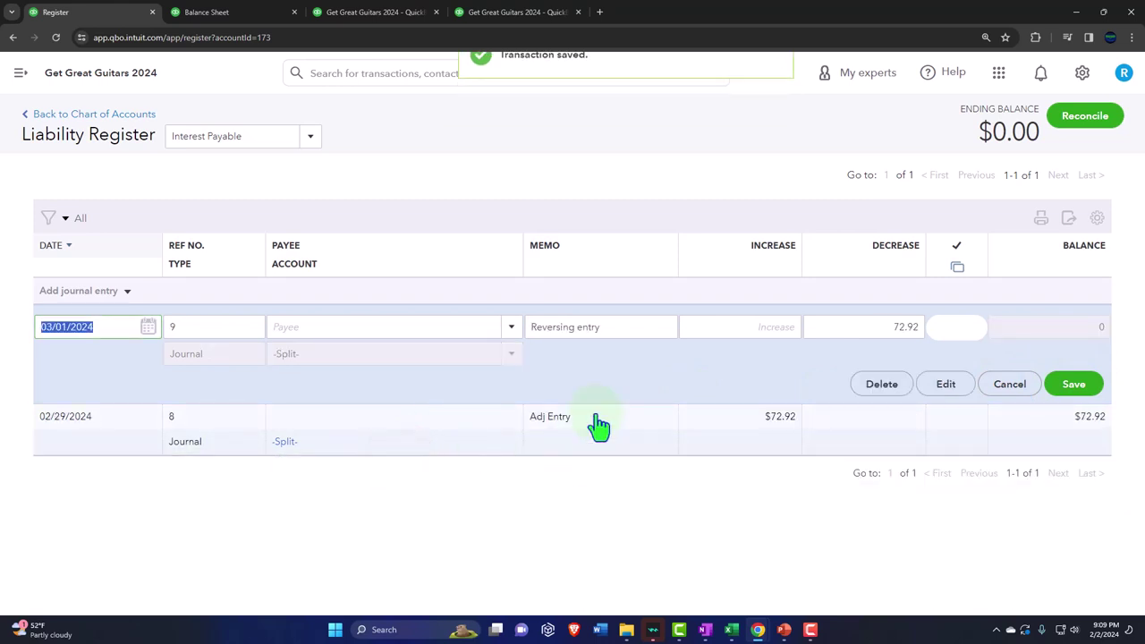
left_click(943, 390)
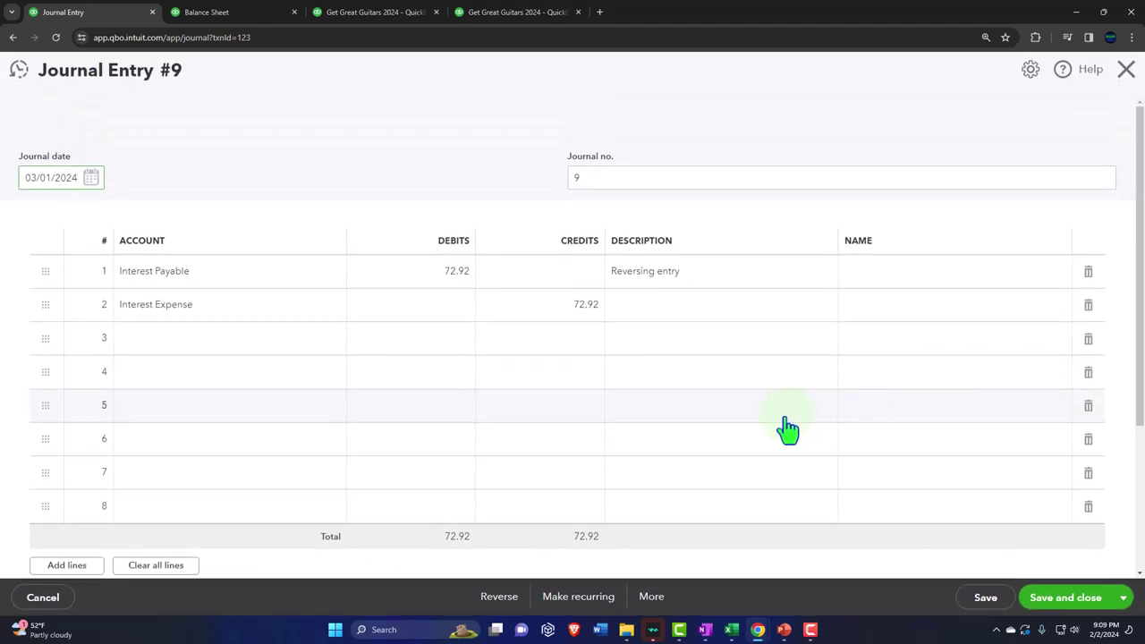
left_click(685, 271)
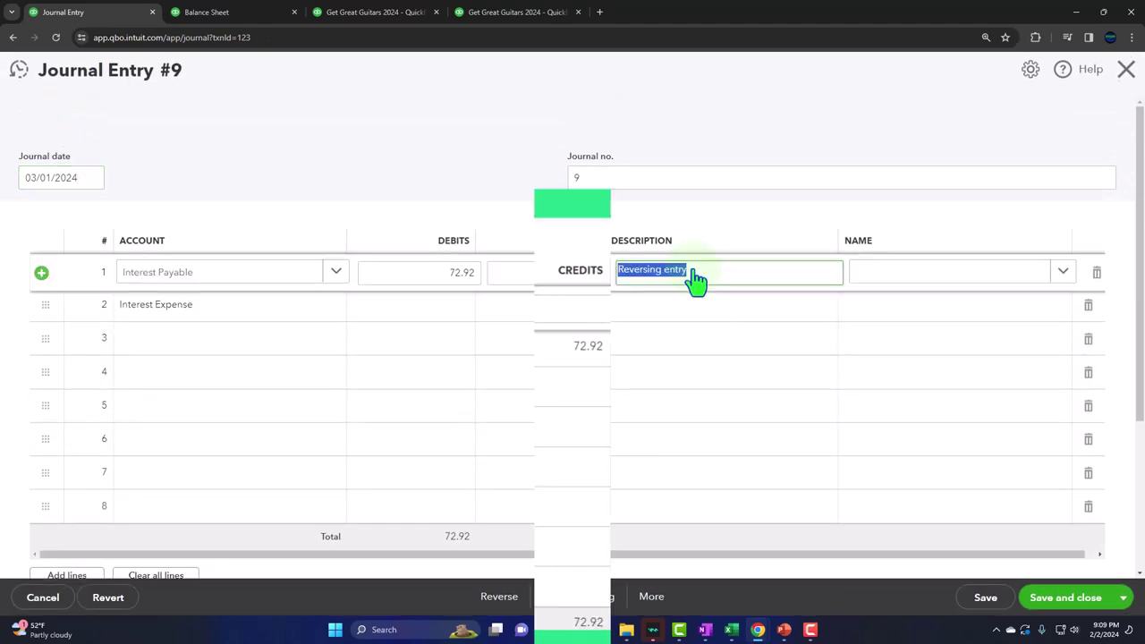
left_click(716, 365)
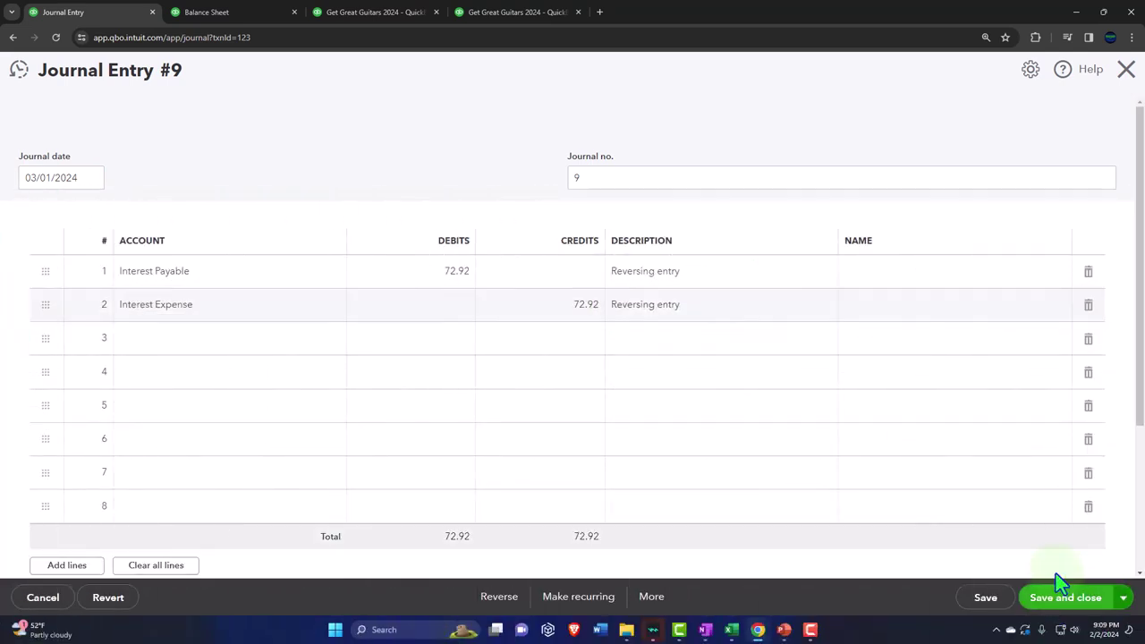
left_click(1060, 593)
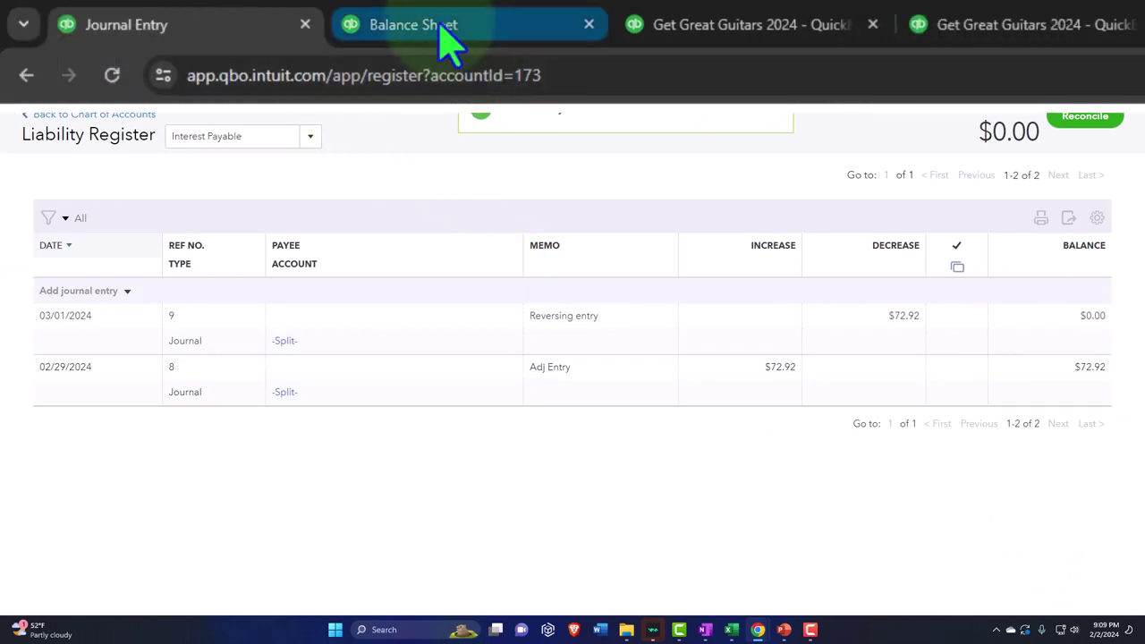
Switch to the balance sheet report, extend its period to end on 03/31/2024, and rerun it
left_click(219, 13)
scroll(246, 165, "up", 2)
scroll(488, 331, "up", 8)
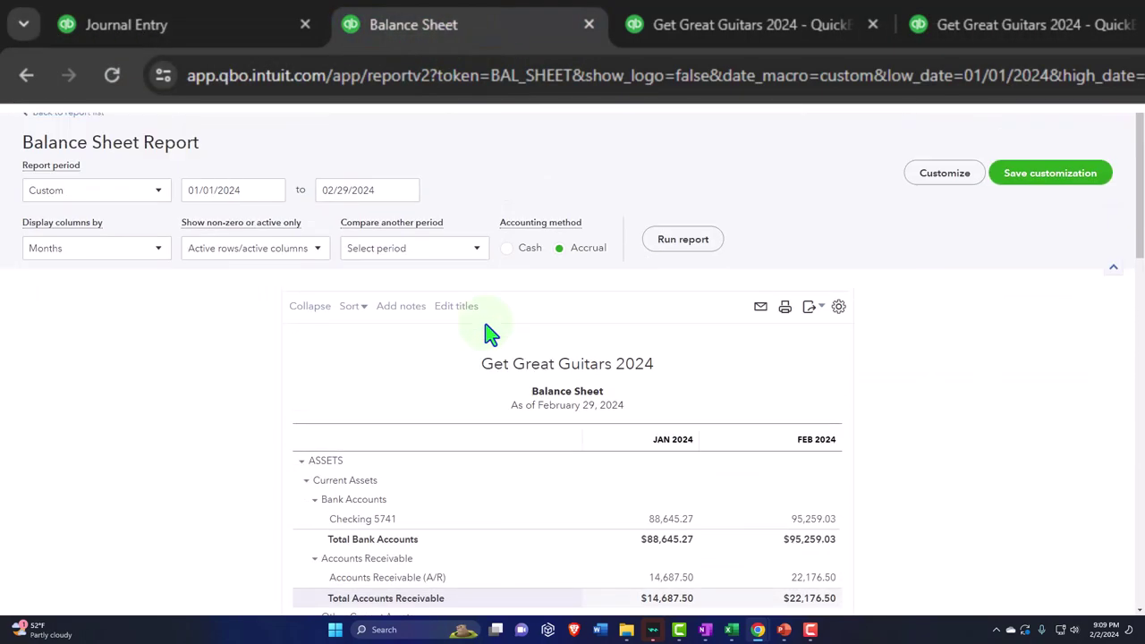
left_click(666, 241)
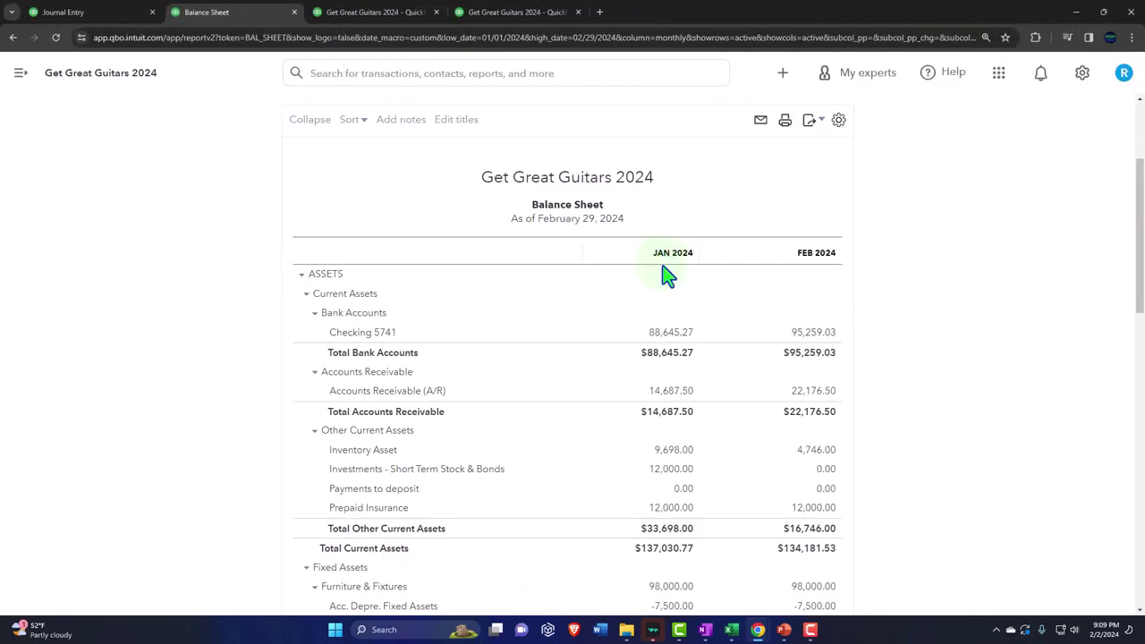
key("ctrl+plus")
scroll(581, 411, "up", 3)
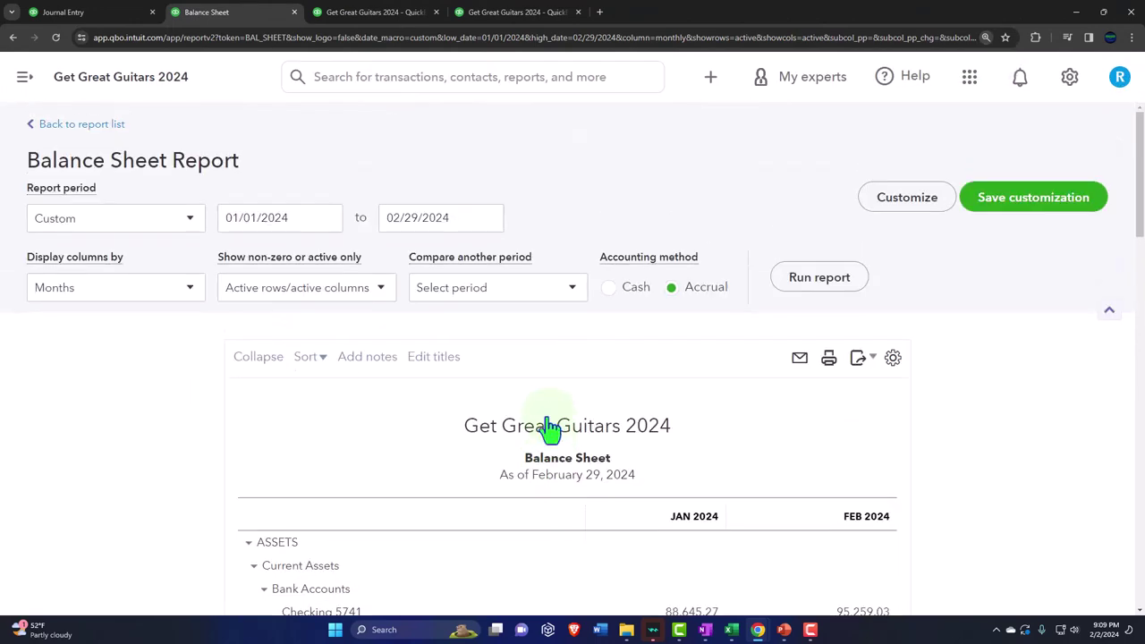
triple_click(593, 167)
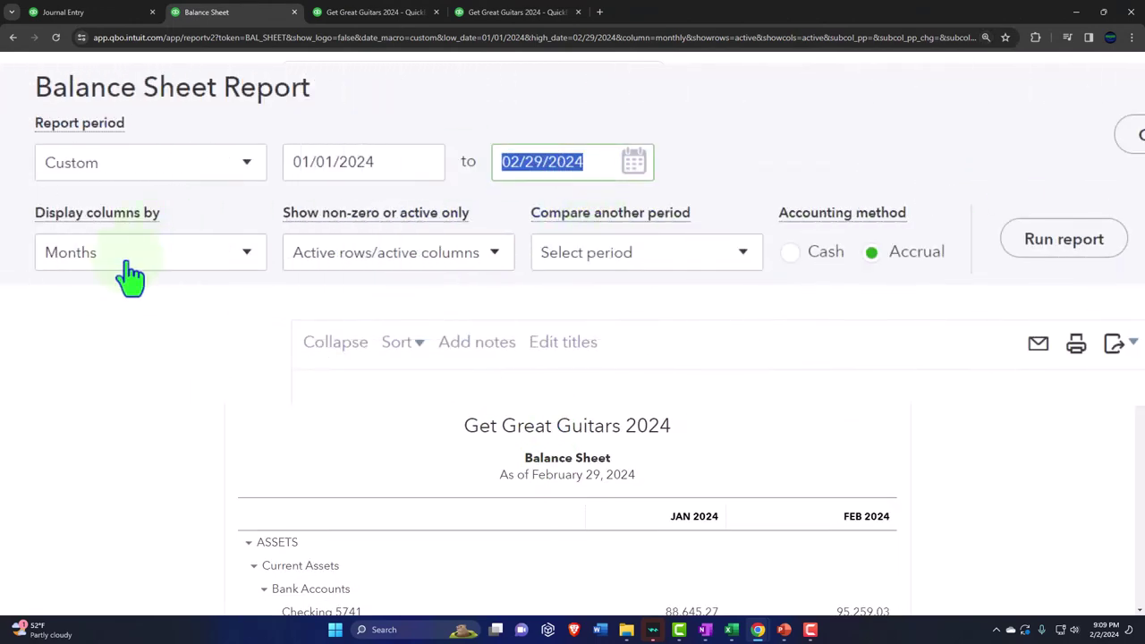
type("03")
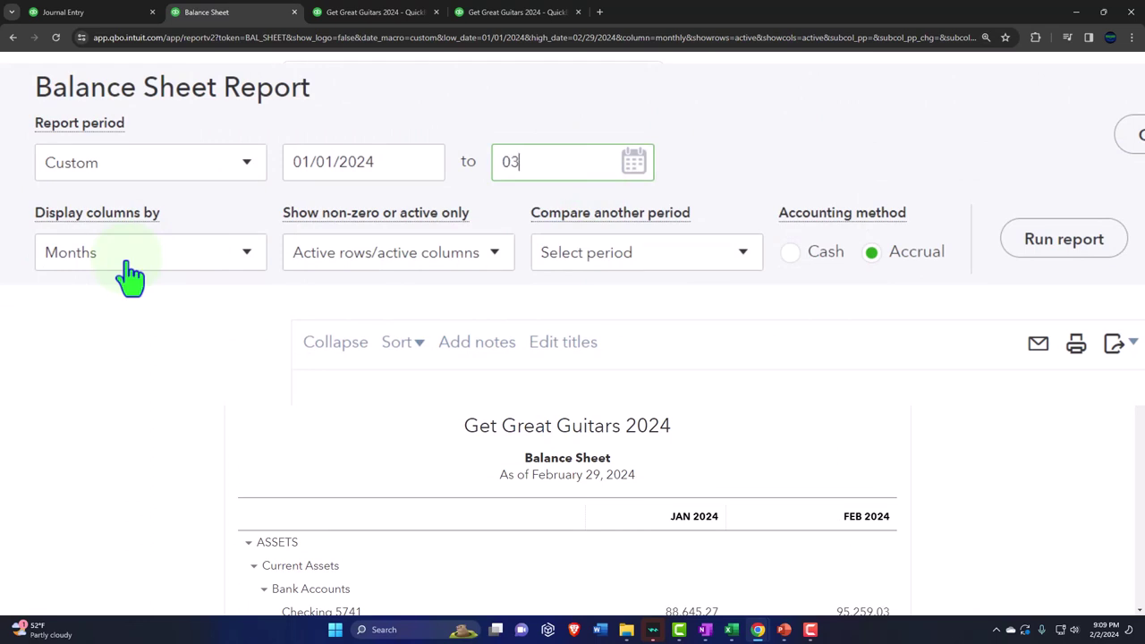
type("/31/2024")
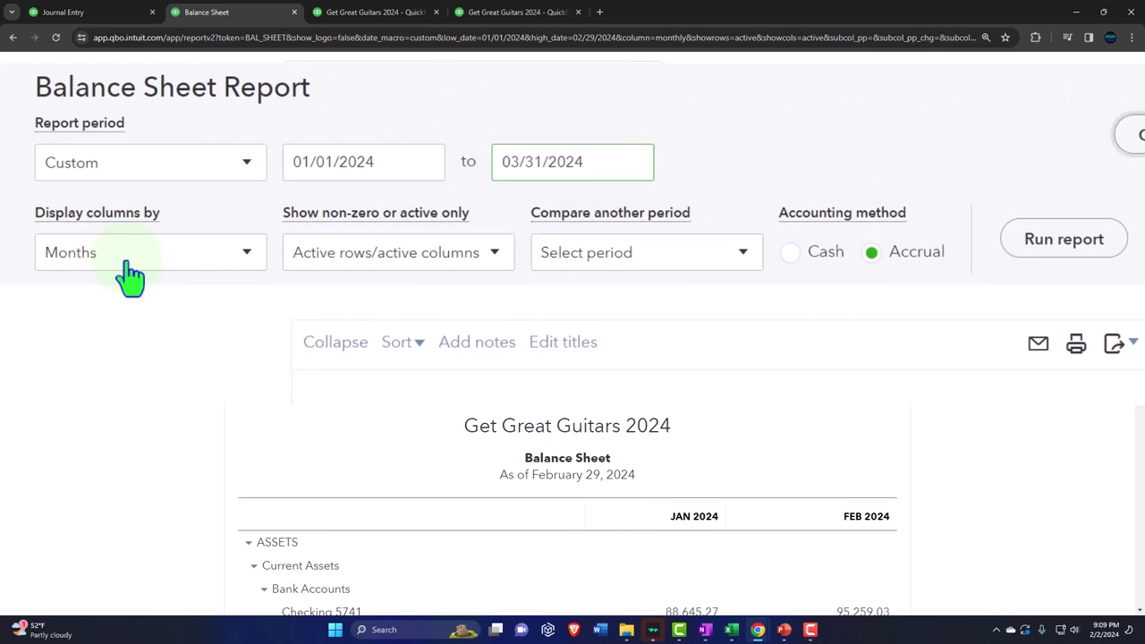
left_click(1029, 240)
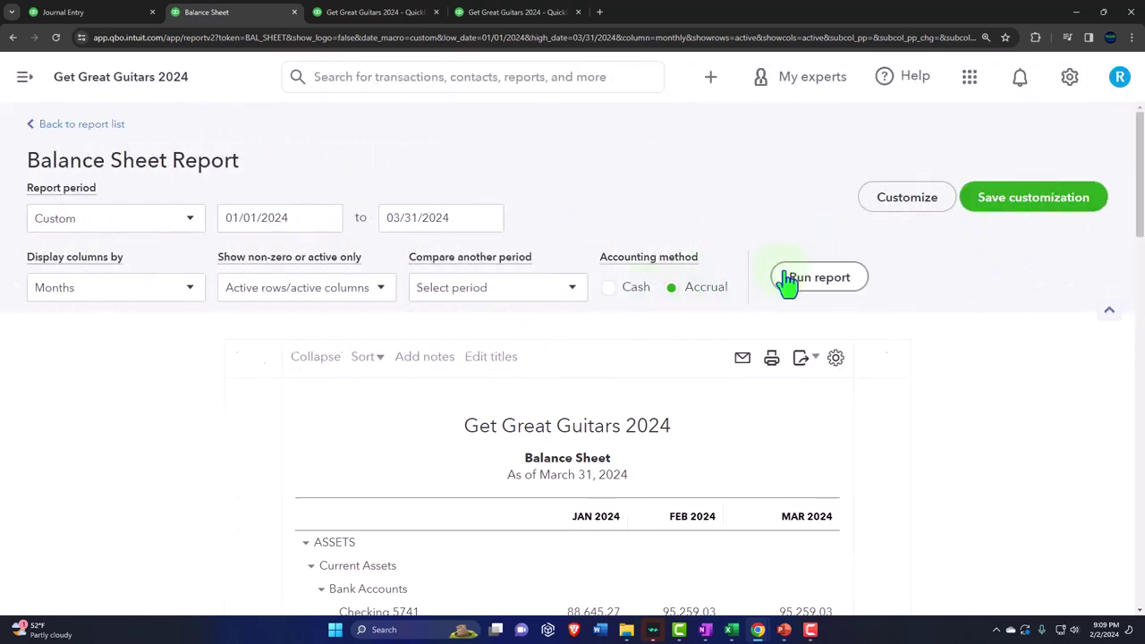
scroll(787, 283, "down", 3)
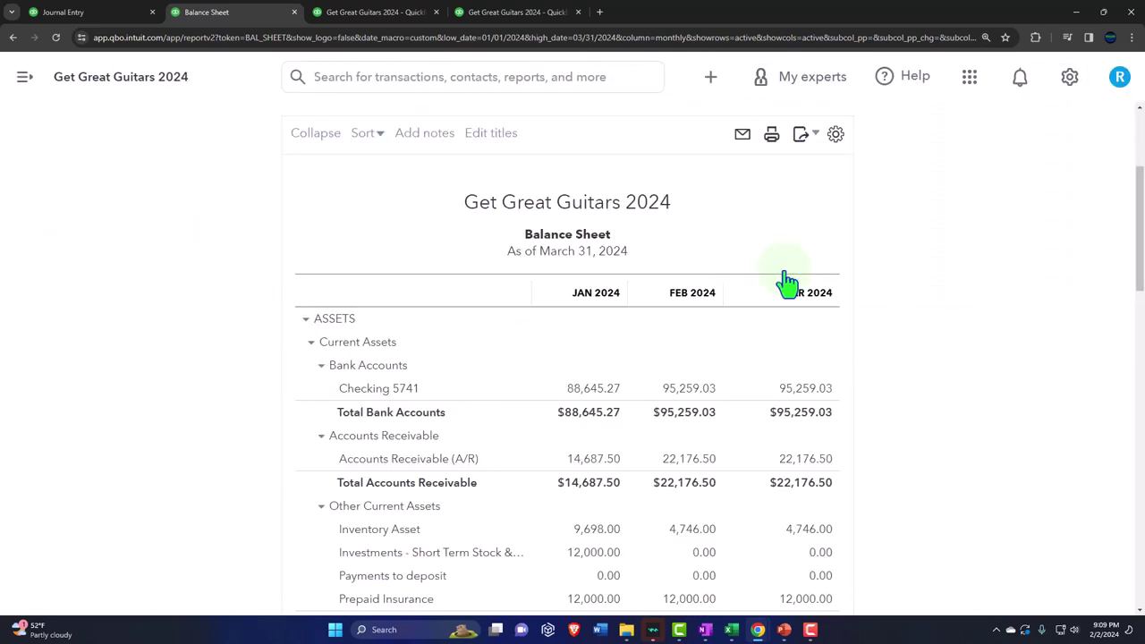
Find Interest Payable on the balance sheet and open the transactions behind its March 2024 amount
scroll(861, 320, "down", 1)
scroll(867, 322, "down", 1)
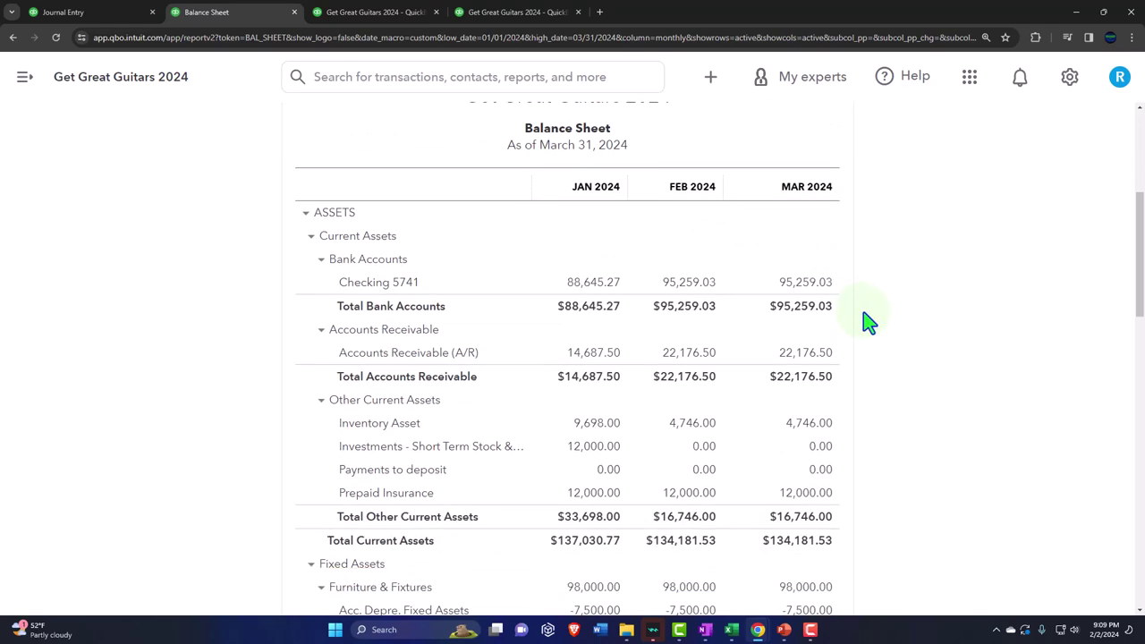
scroll(973, 319, "down", 5)
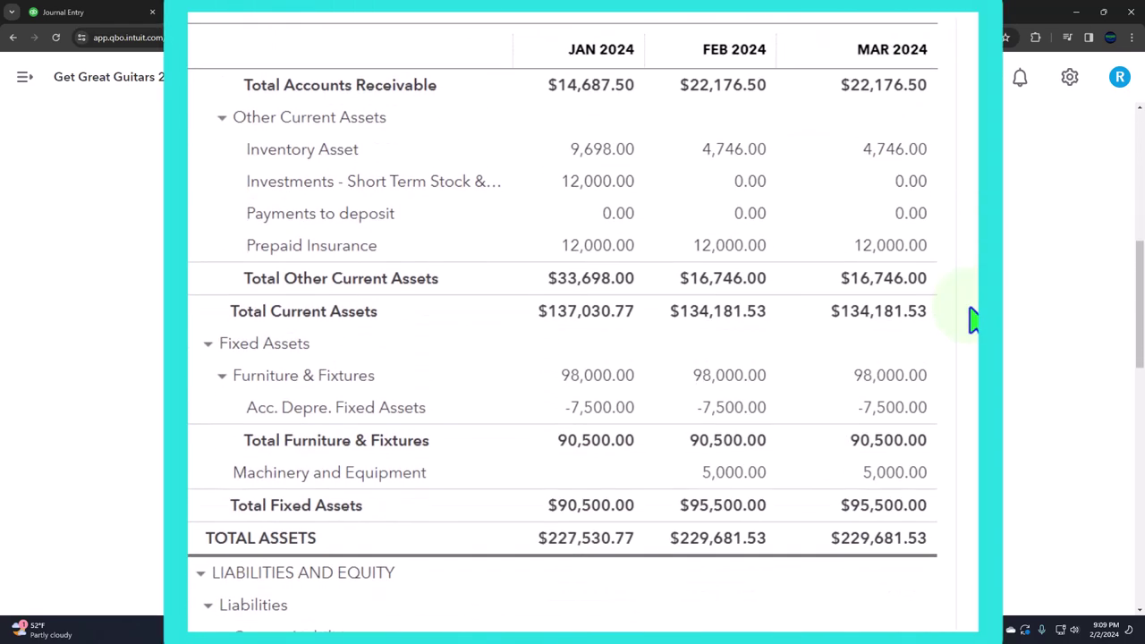
scroll(973, 319, "down", 3)
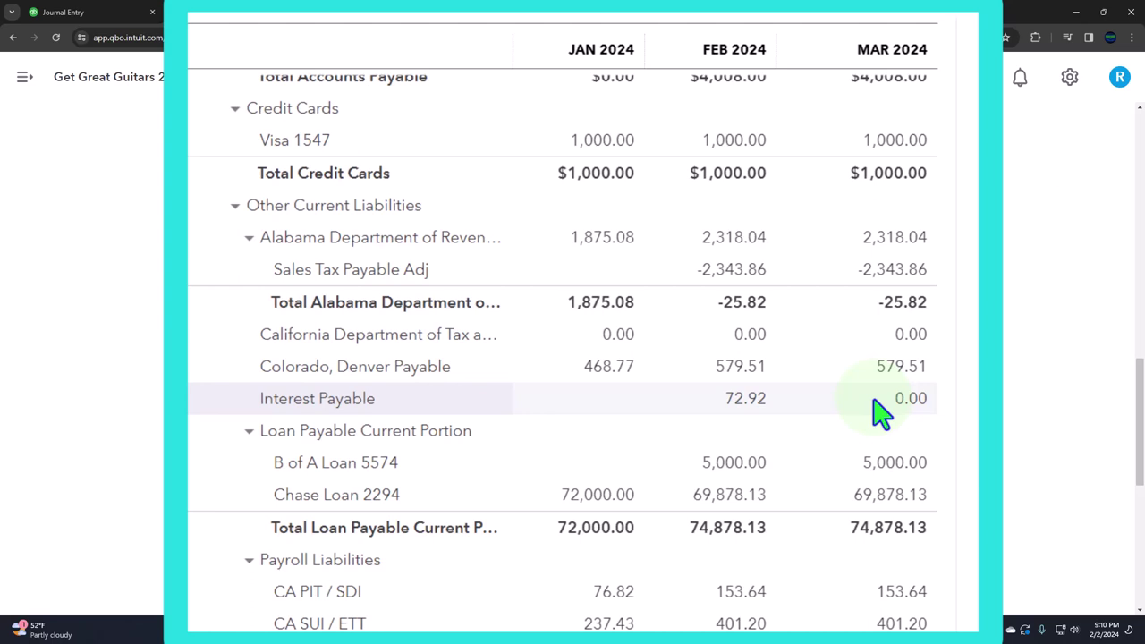
left_click(881, 403)
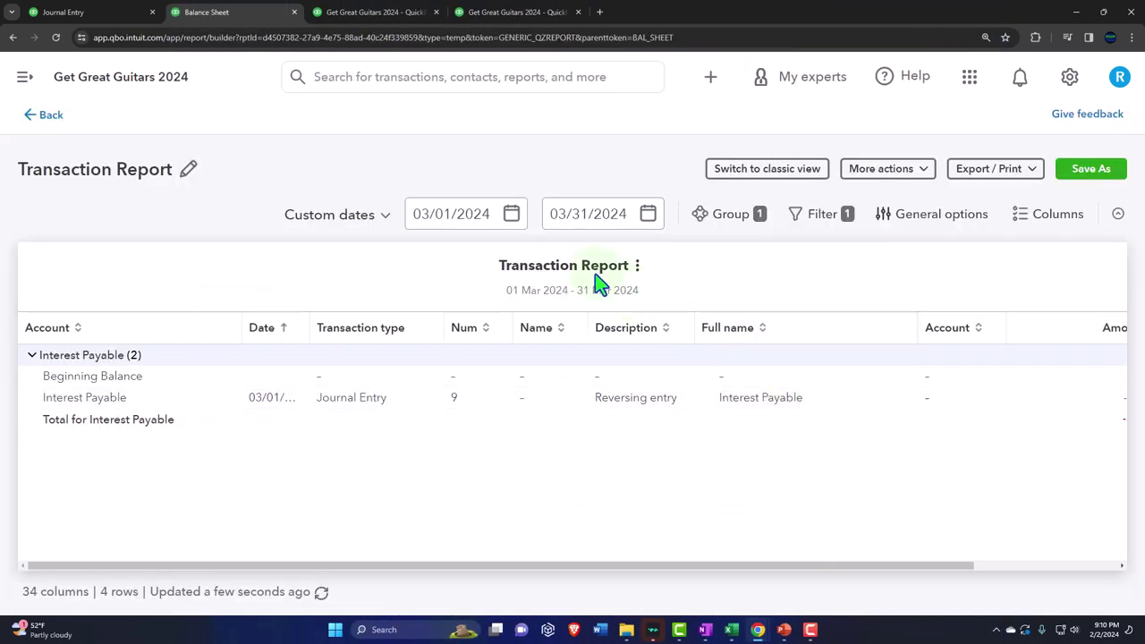
Set the start date of the Interest Payable transaction report to 02/29/2024
left_click(493, 214)
left_click(492, 215)
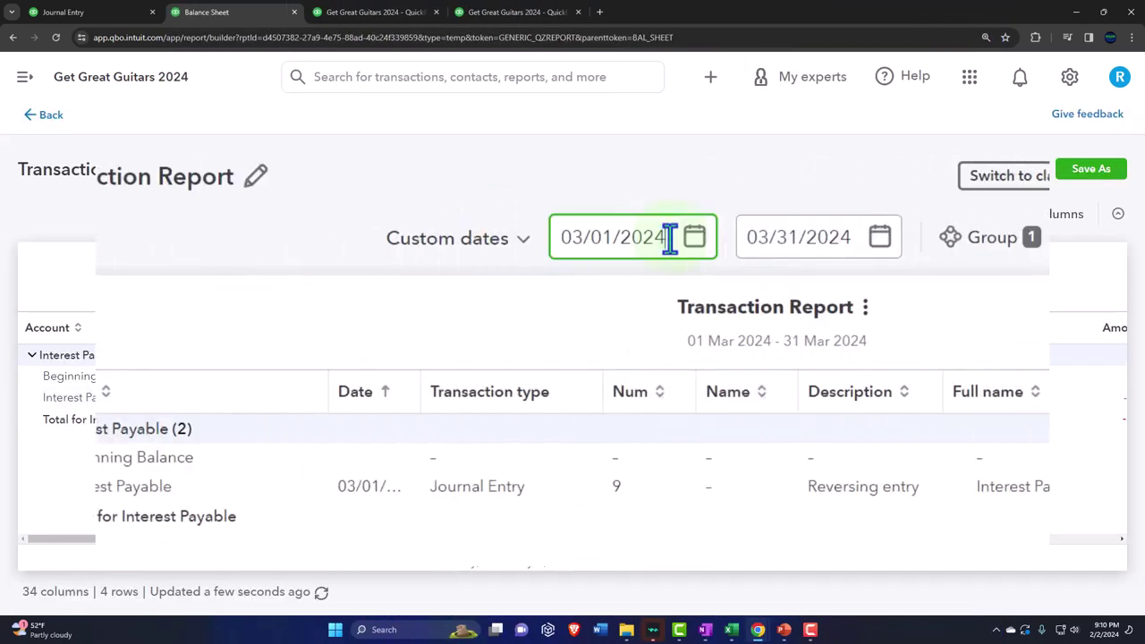
key("BackSpace")
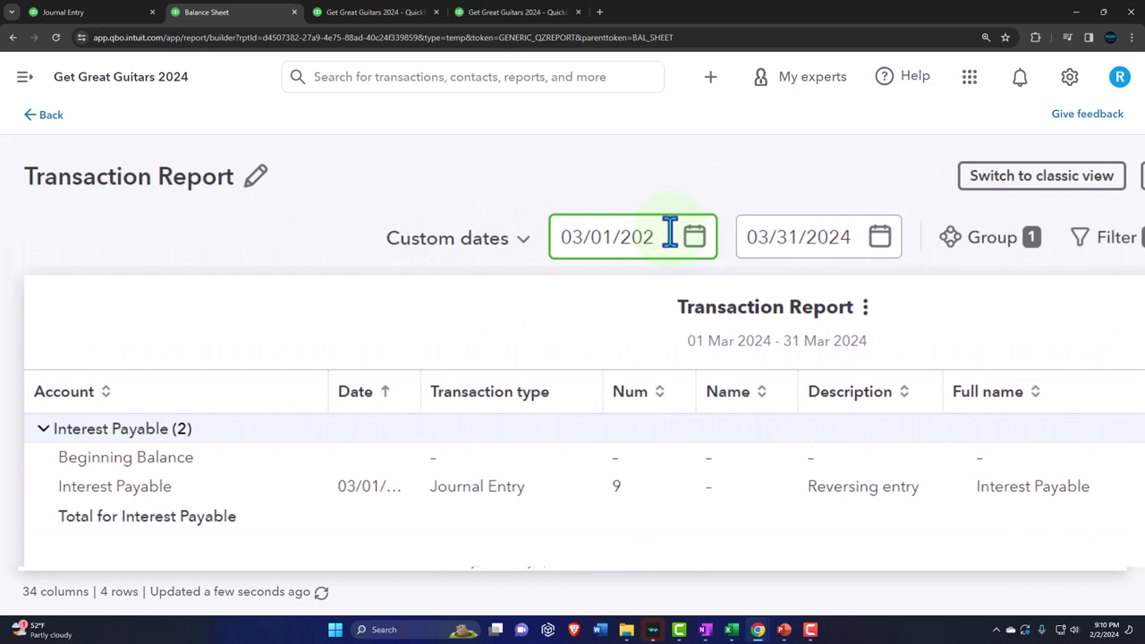
type("3")
key("ctrl+a")
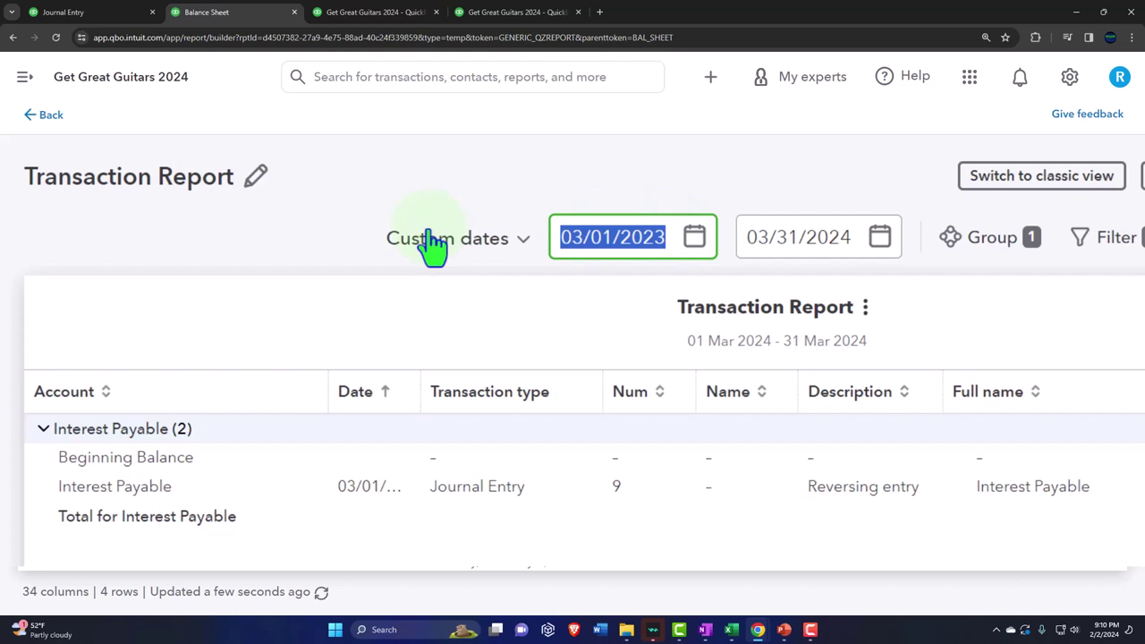
type("02/29")
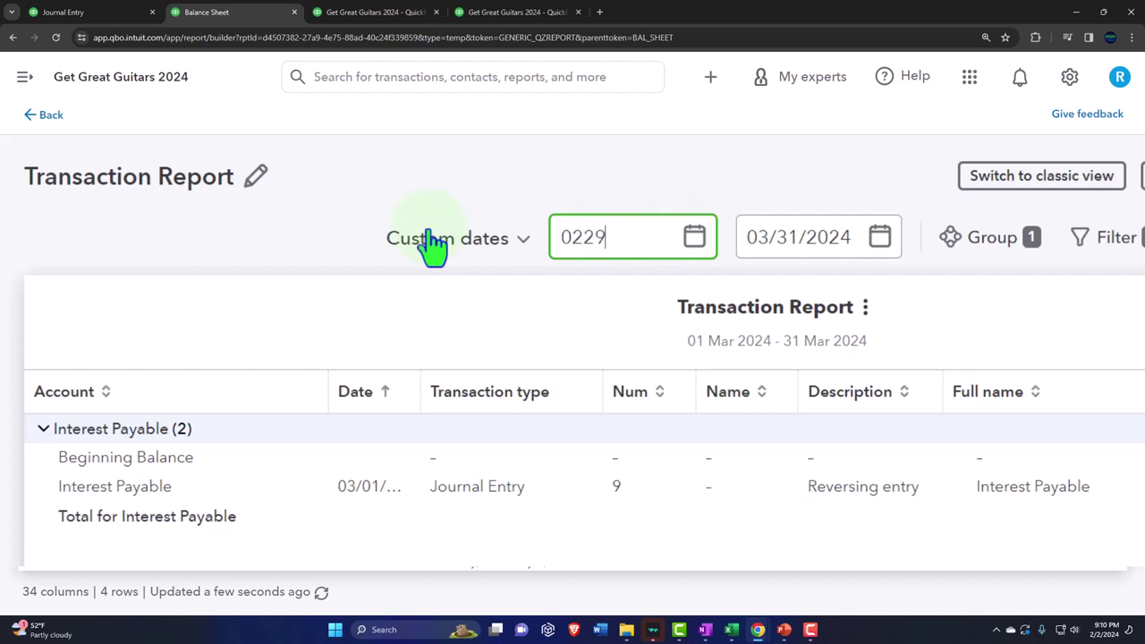
type("/2024")
key("Tab")
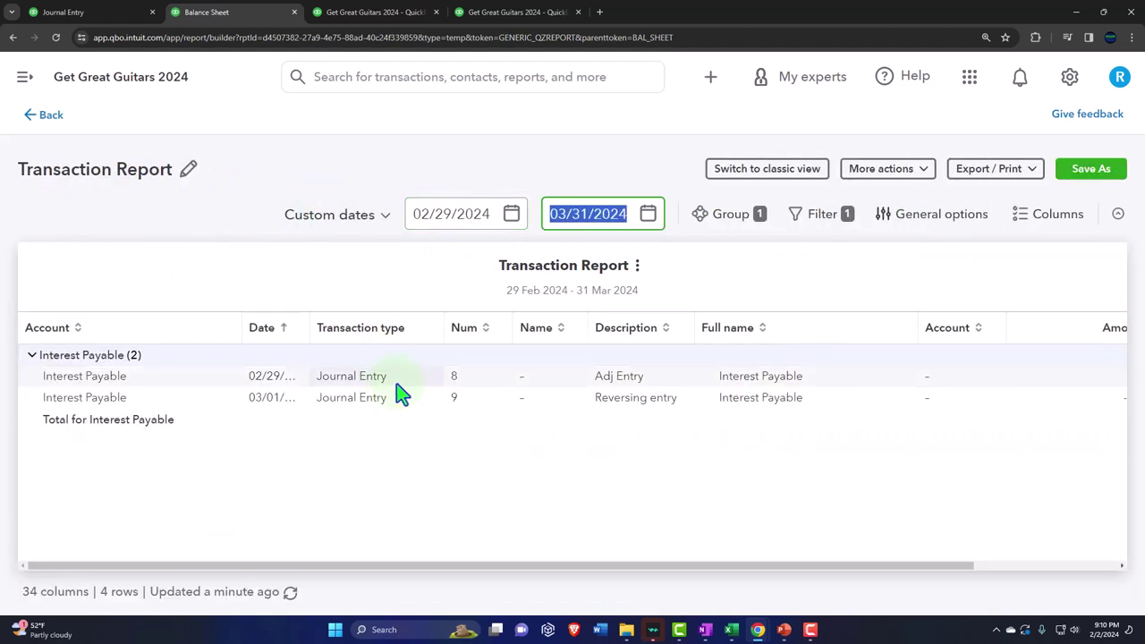
Widen the Date column to show full dates, and return to the balance sheet without saving the transaction report
key("ctrl+minus")
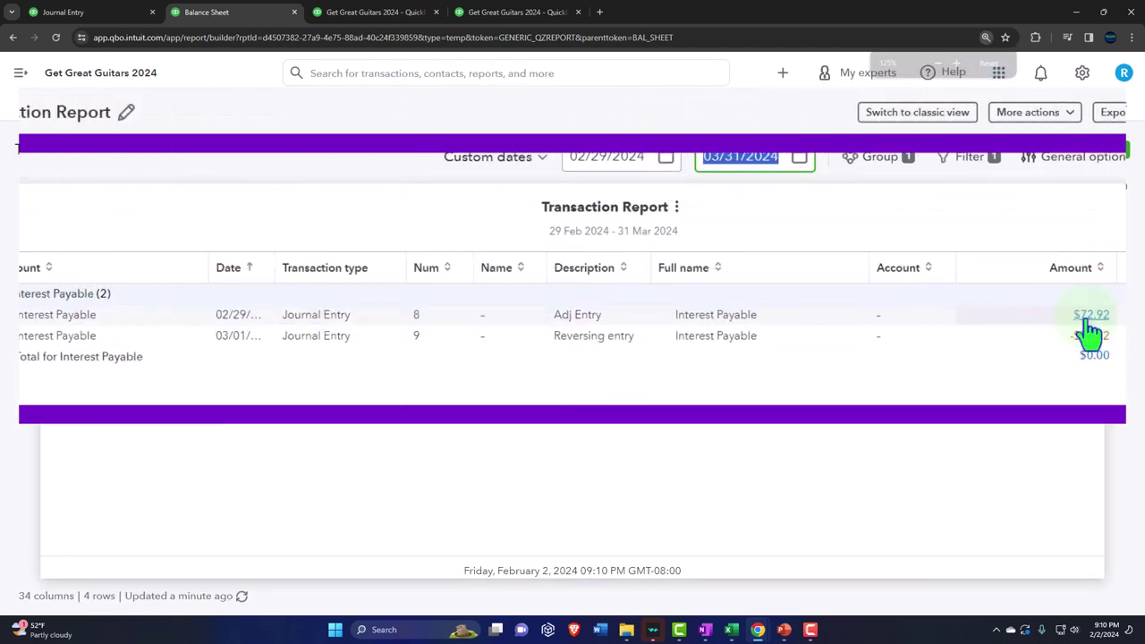
left_click(279, 268)
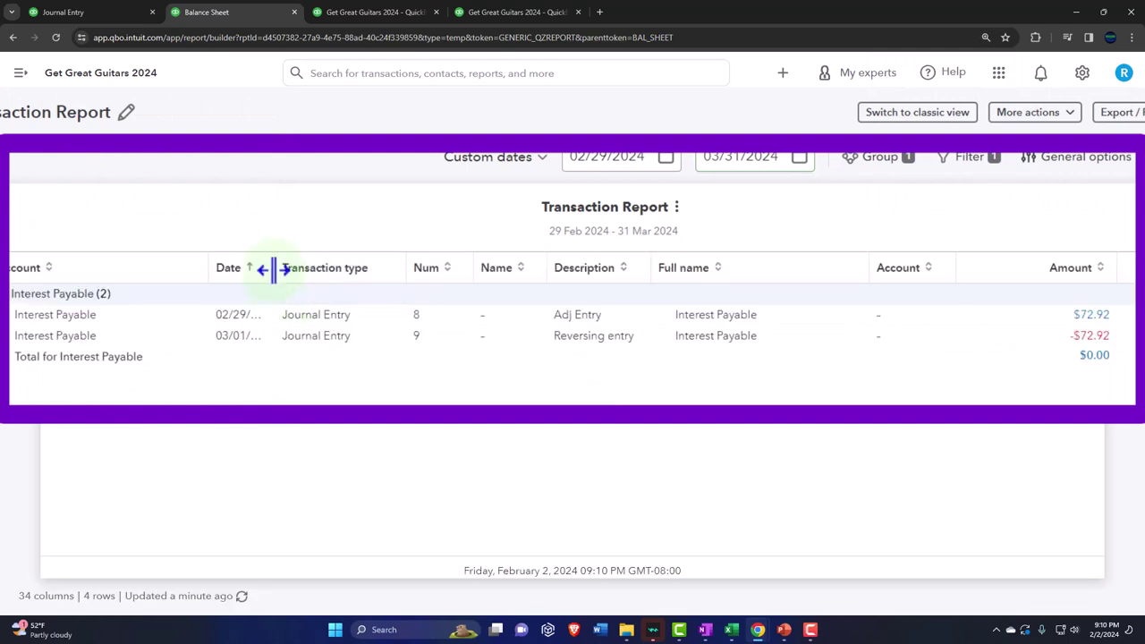
left_click_drag(273, 269, 306, 268)
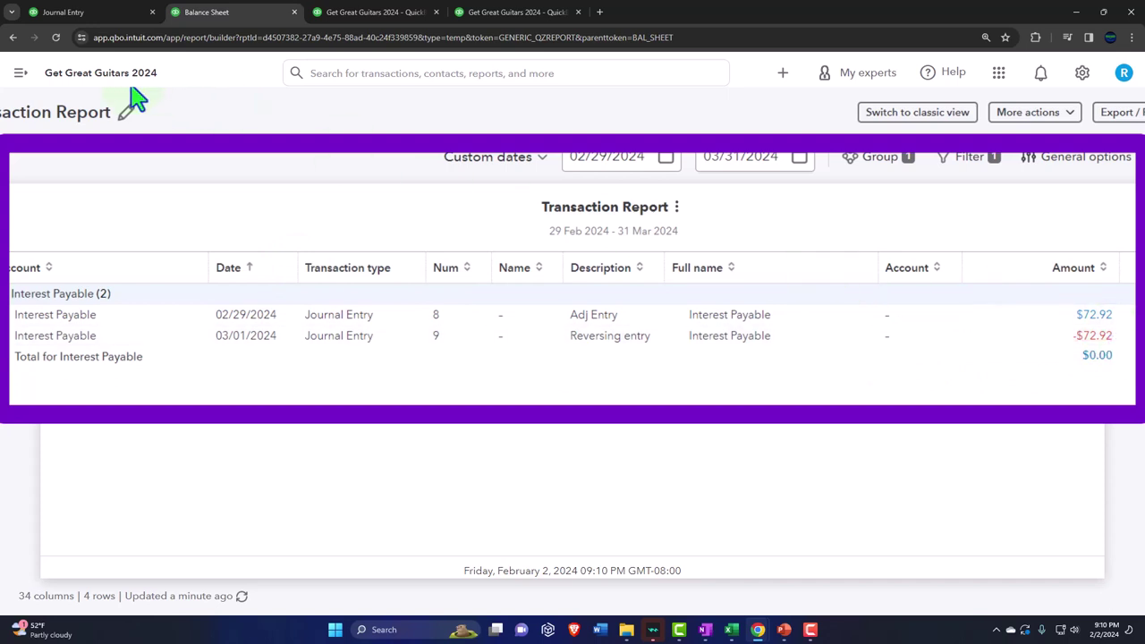
left_click(42, 106)
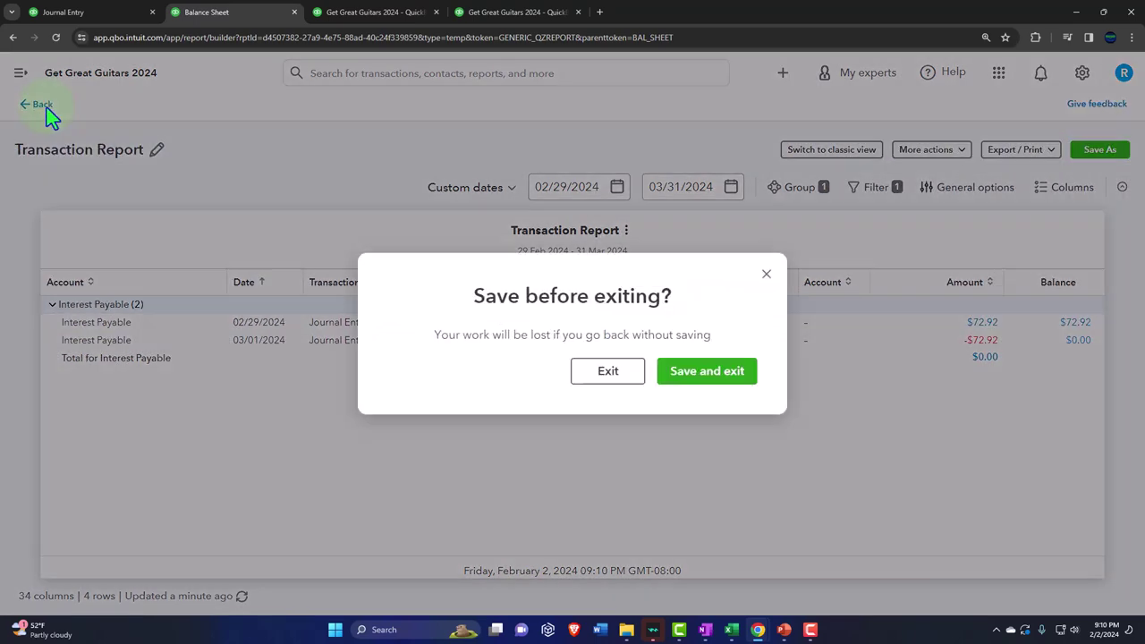
left_click(607, 370)
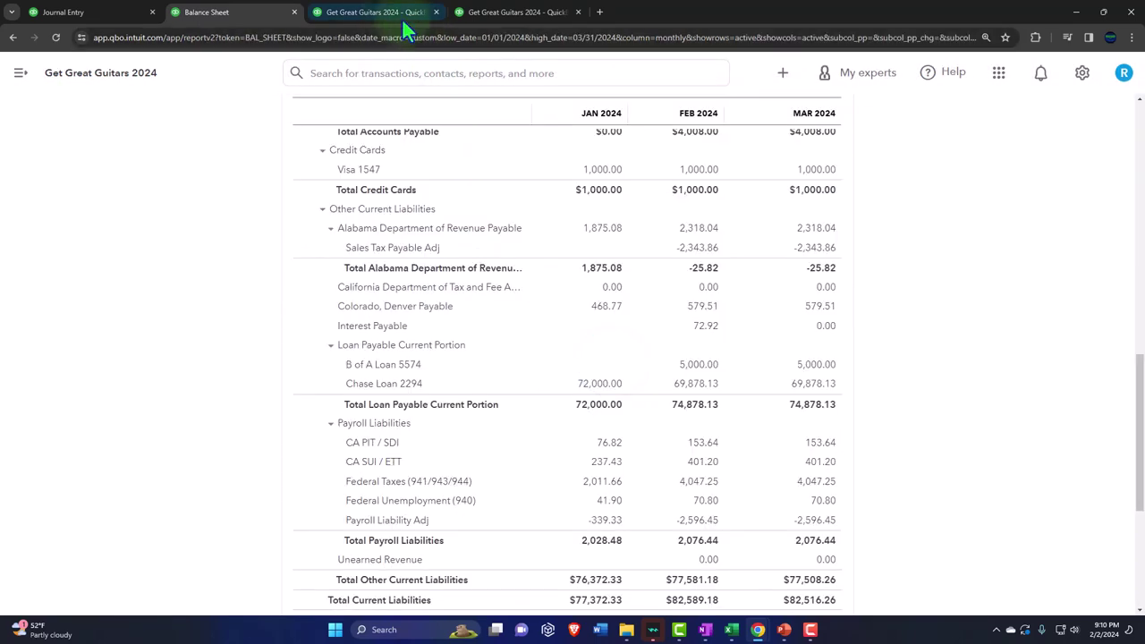
Switch to the profit and loss report, extend its period to end on 03/31/2024, and rerun it to review March Interest Expense
left_click(375, 12)
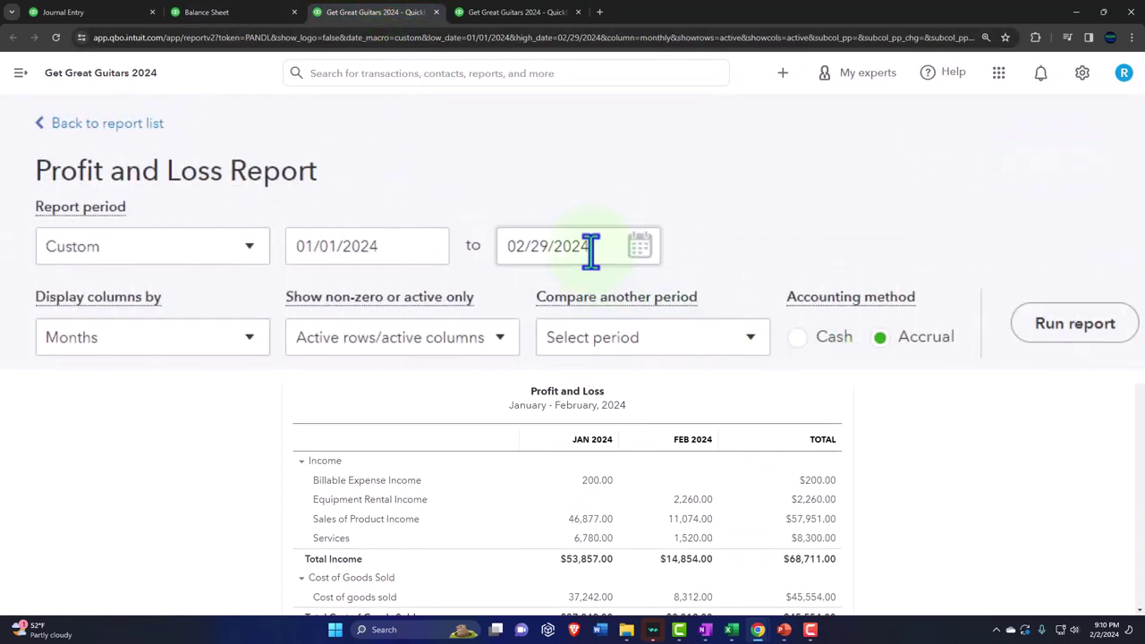
left_click(375, 190)
type("031")
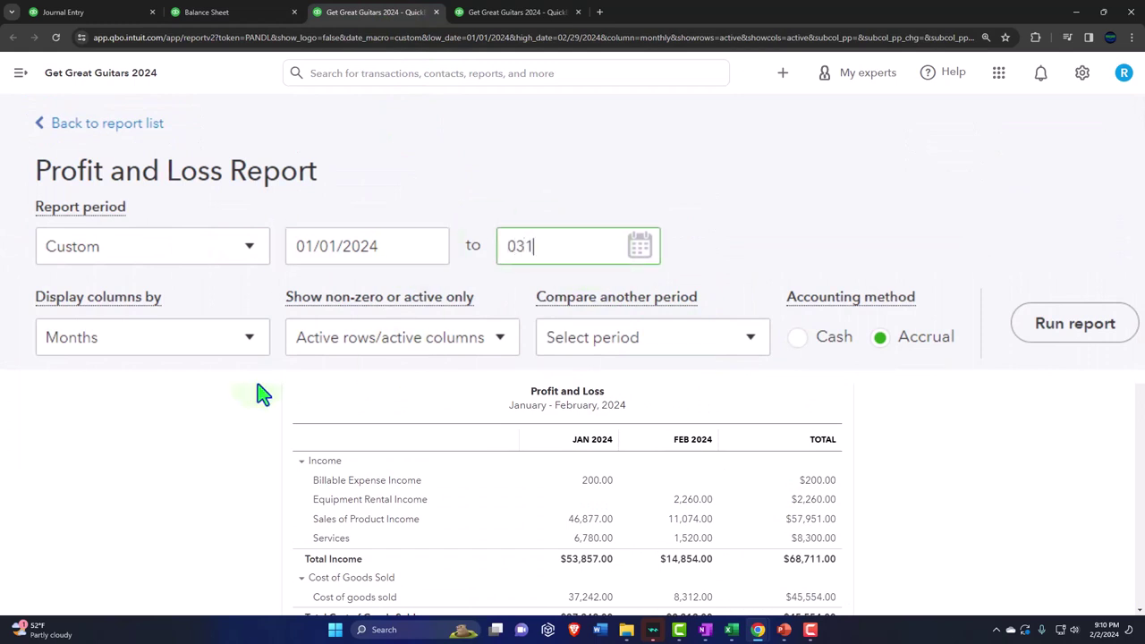
key("BackSpace")
type("312024")
left_click(684, 251)
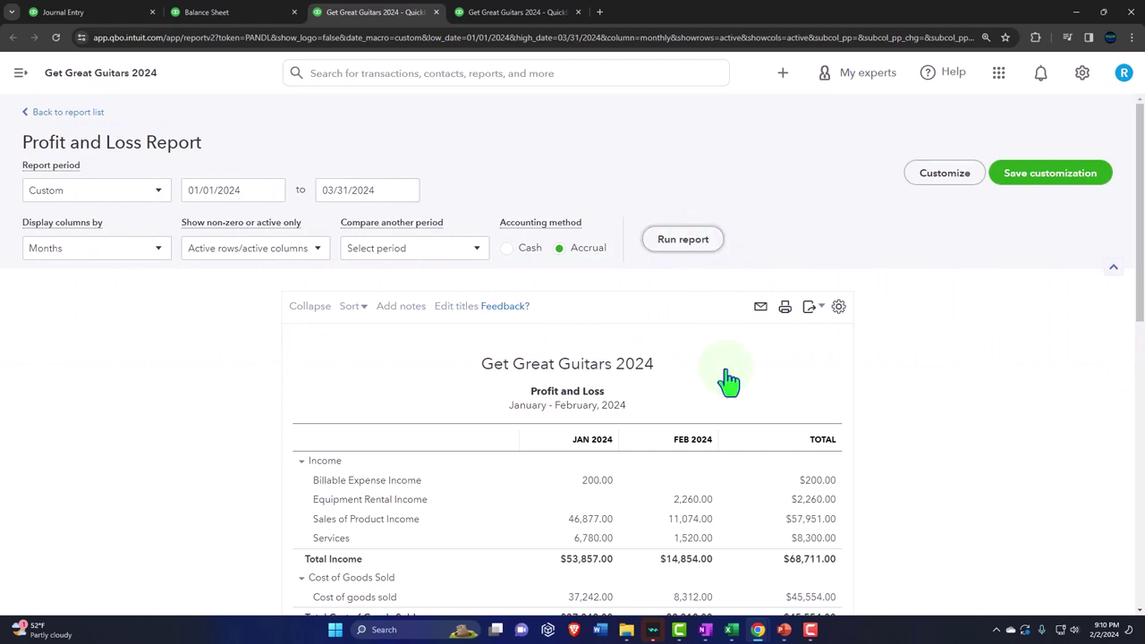
scroll(756, 417, "down", 6)
key("ctrl+plus")
key("ctrl+plus")
key("ctrl+plus")
scroll(757, 417, "down", 3)
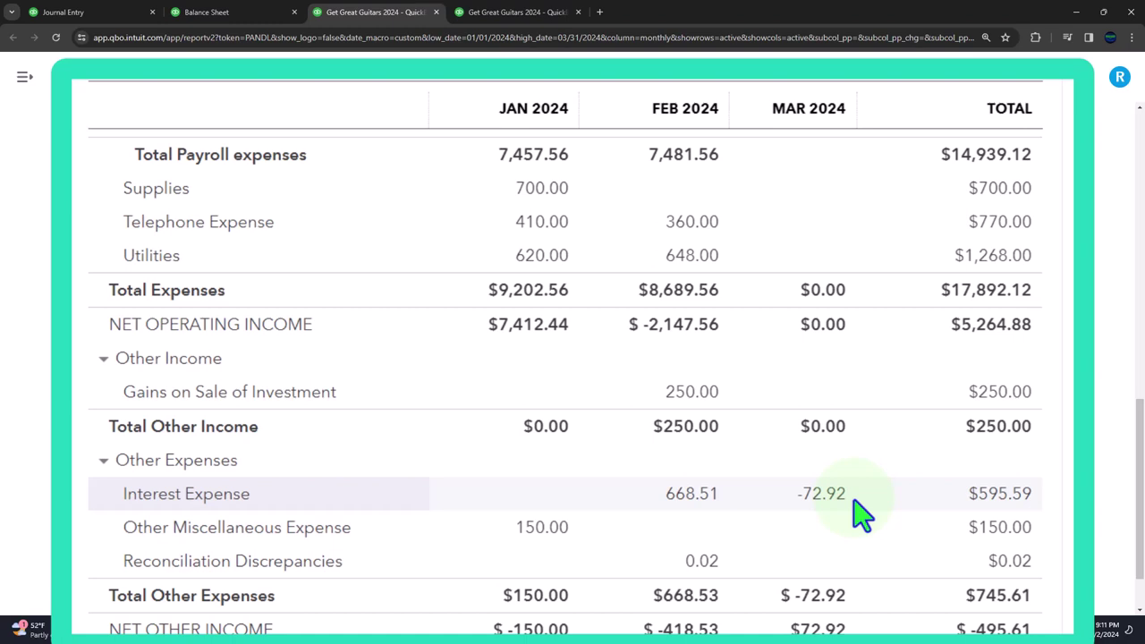
Switch to the Excel amortization table, examine the interest for the 3/15/2024 payment, and return to the QuickBooks profit and loss report
mouse_move(743, 635)
left_click(723, 572)
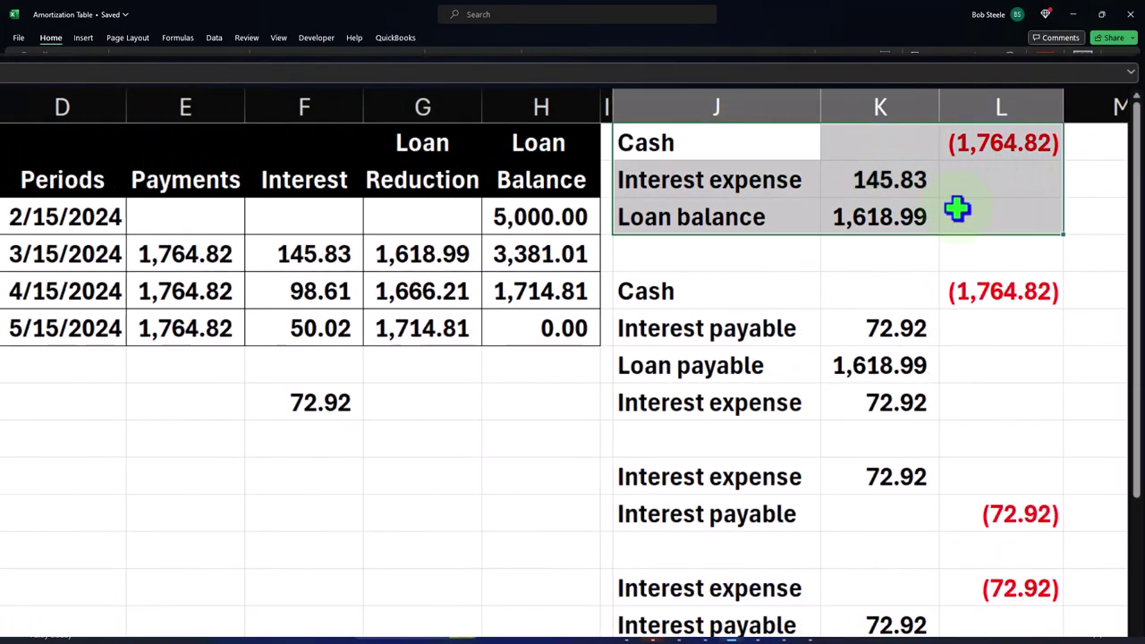
left_click(59, 156)
mouse_move(59, 155)
left_mouse_down()
mouse_move(524, 301)
mouse_move(549, 332)
left_mouse_up()
left_click(295, 259)
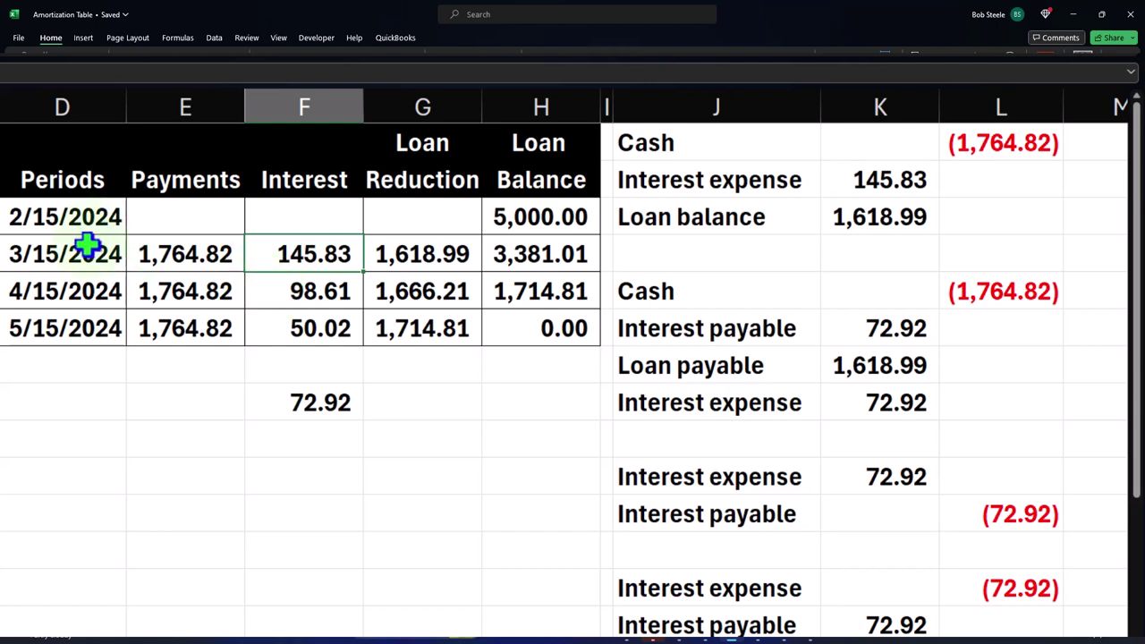
left_click(1073, 15)
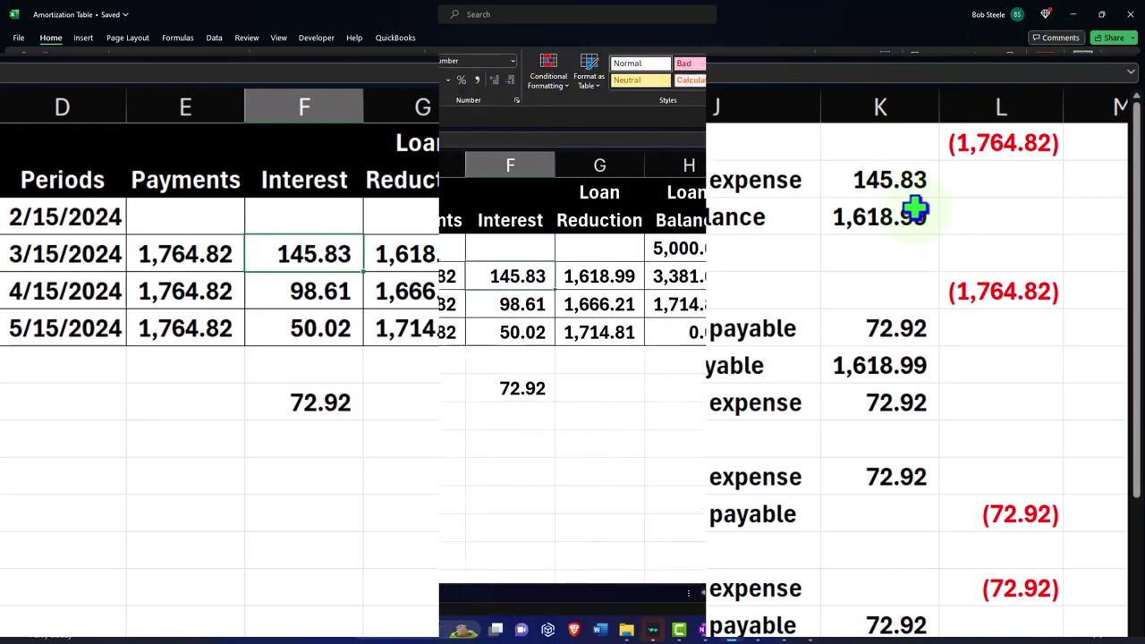
left_click(1047, 21)
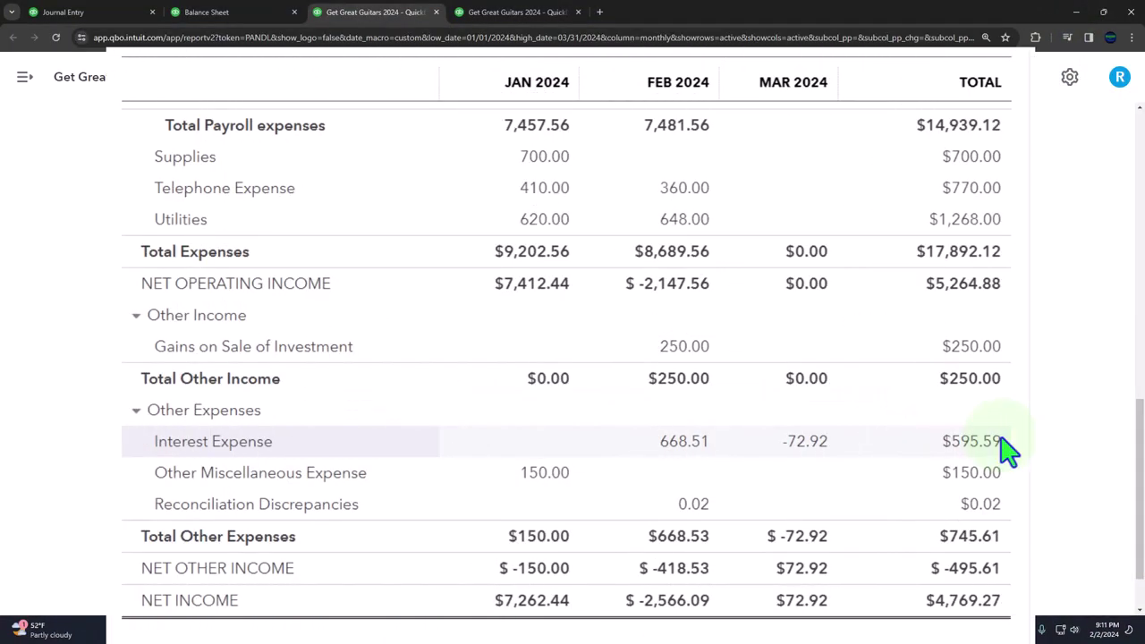
Open the transactions behind March Interest Expense and set the report's start date to 02/01/2024
left_click(808, 442)
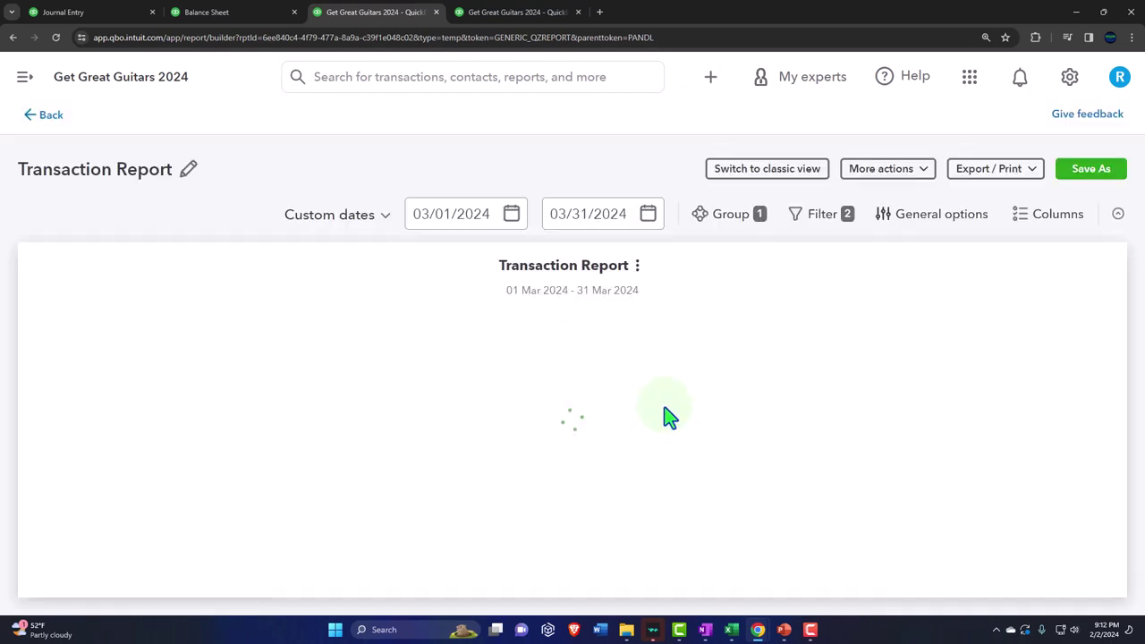
key("ctrl+minus")
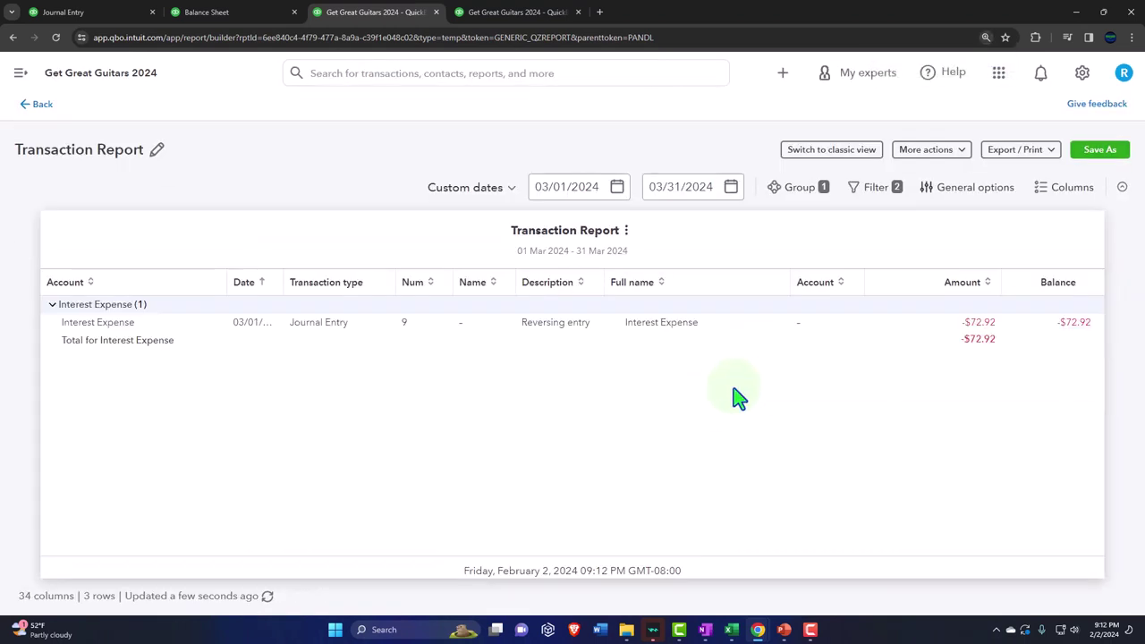
left_click(552, 186)
key("BackSpace")
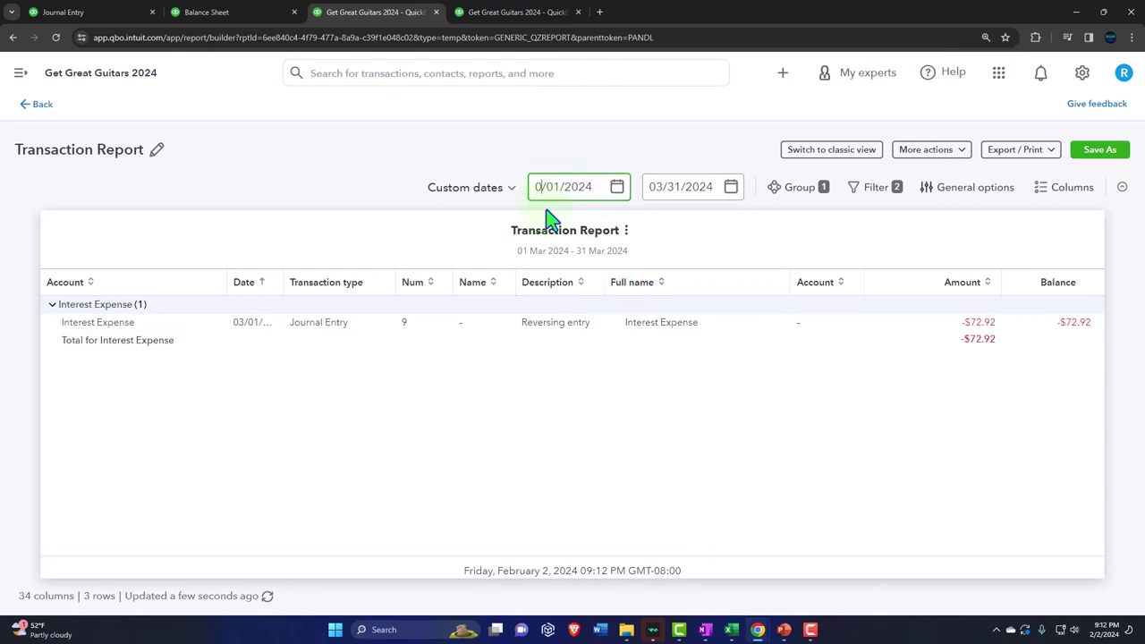
type("2")
key("Tab")
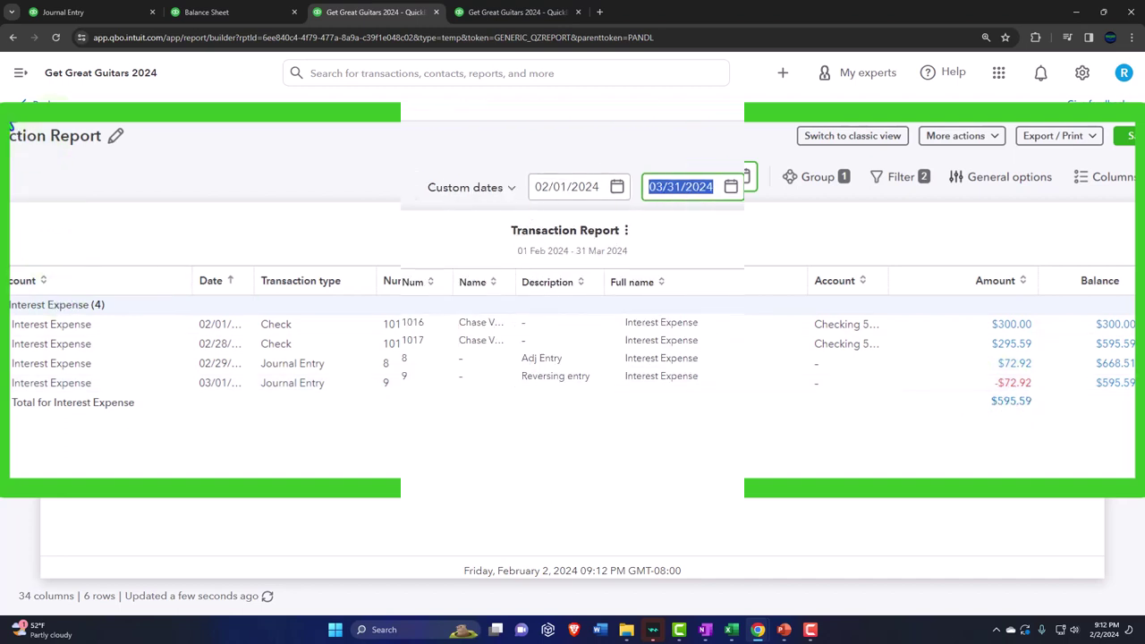
Exit the Interest Expense transaction report without saving and return to the beginning of the profit and loss report
left_click(42, 113)
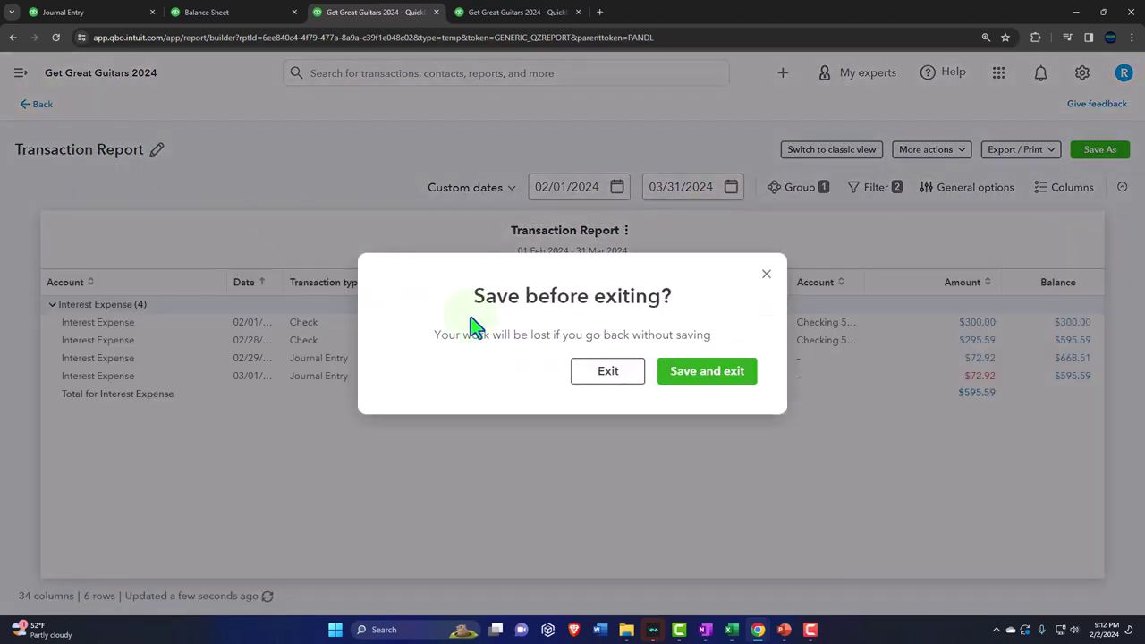
left_click(628, 376)
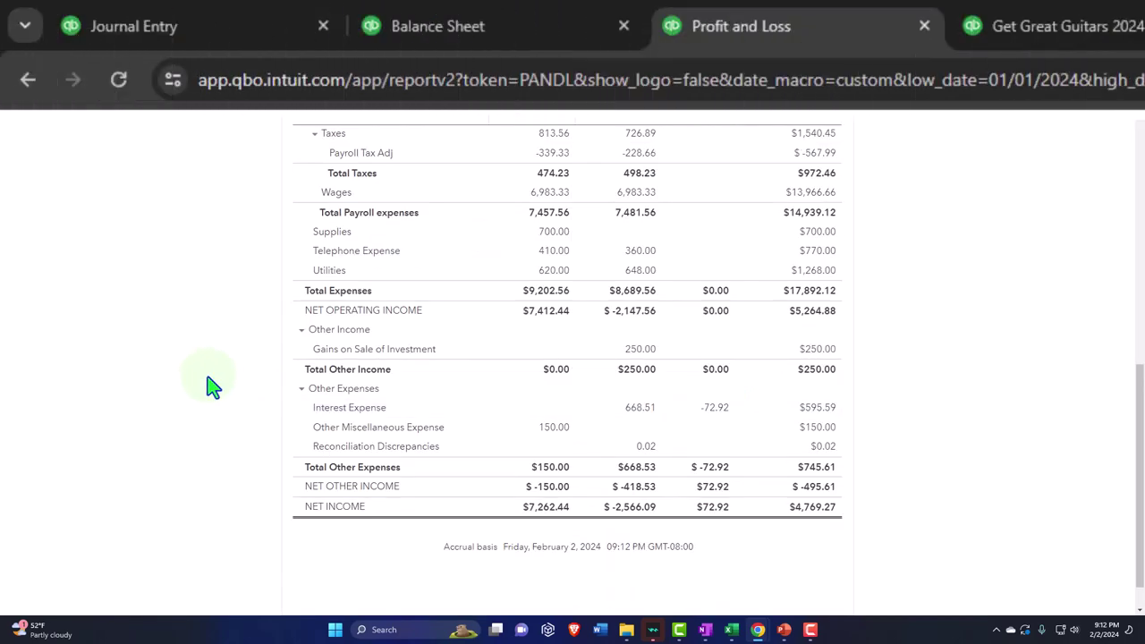
scroll(212, 386, "up", 15)
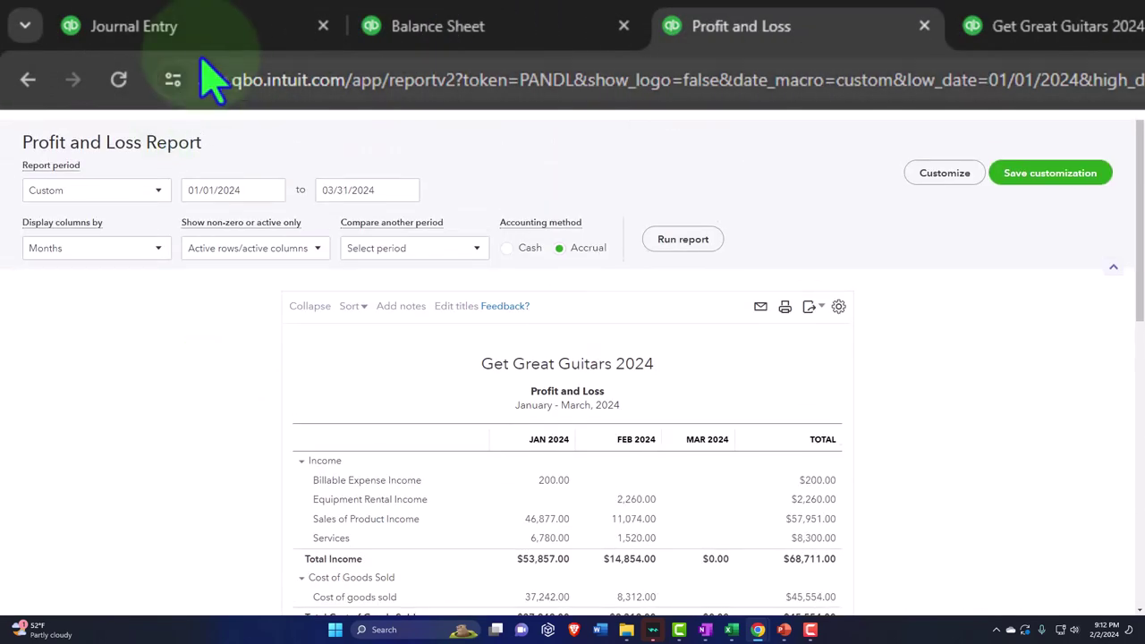
Leave the Interest Payable register for the report list, search for "jour", and open the Journal report
left_click(184, 37)
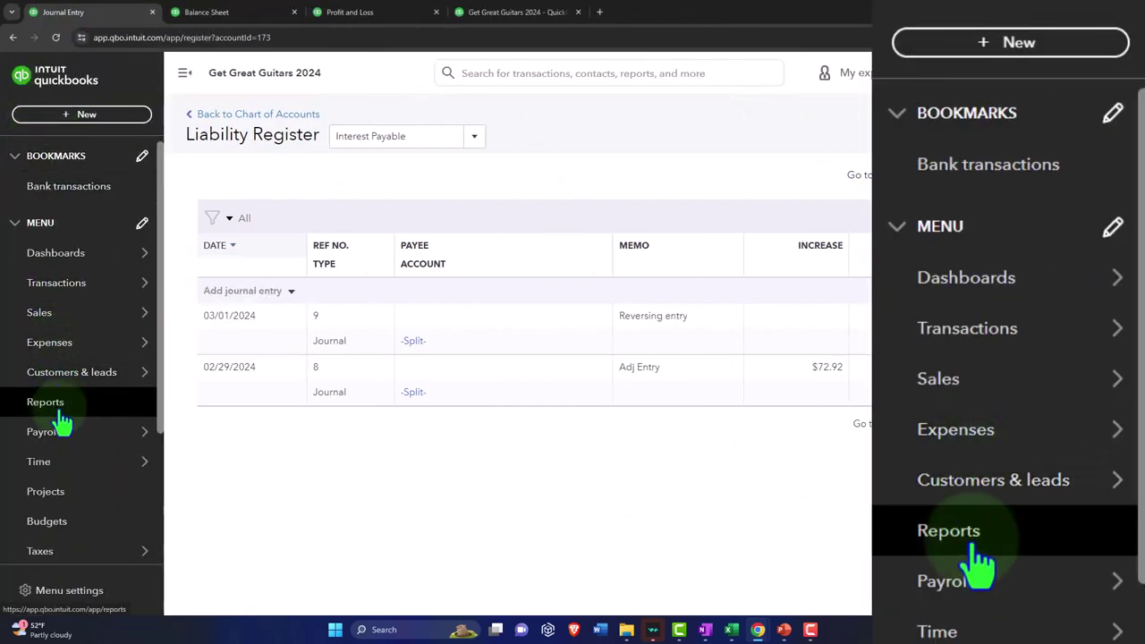
mouse_move(42, 374)
left_click(45, 404)
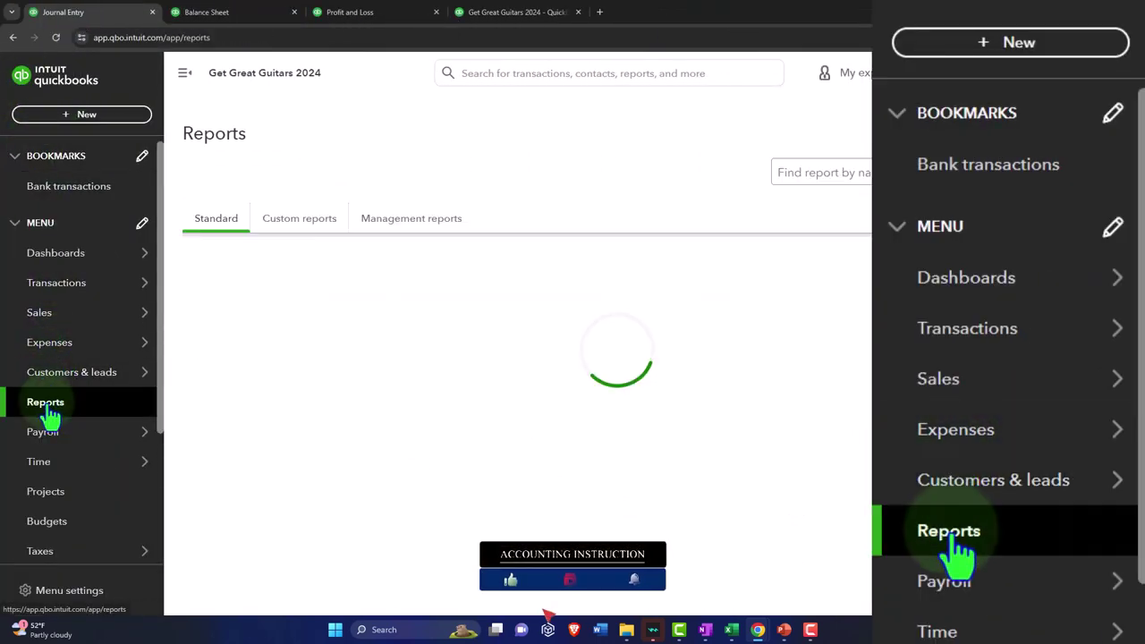
left_click(840, 179)
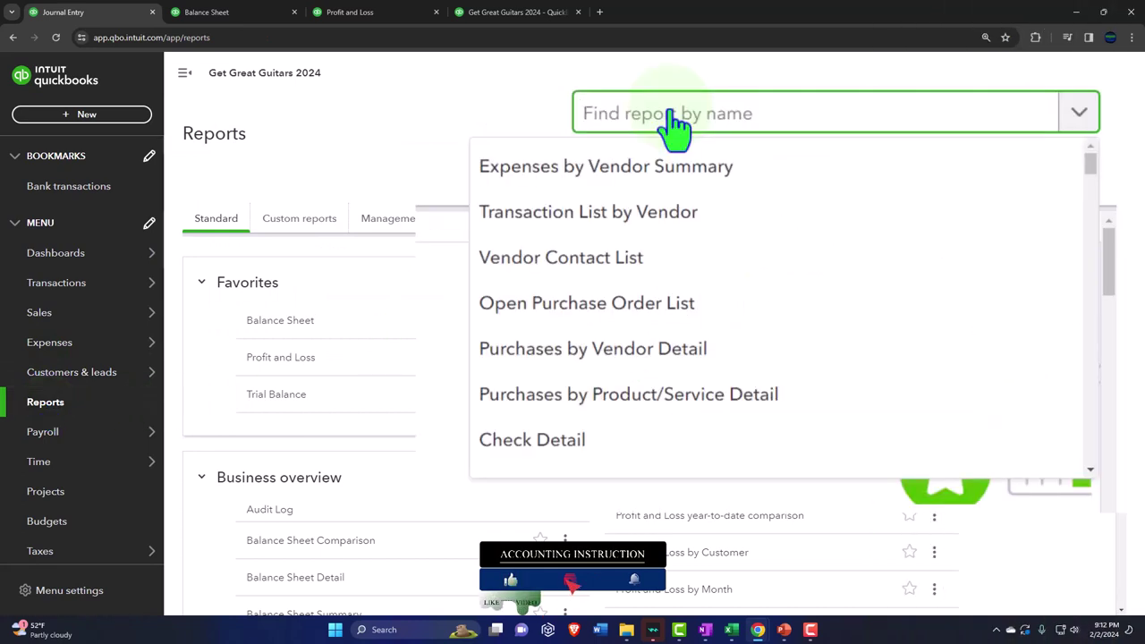
type("jour")
key("Down")
key("Return")
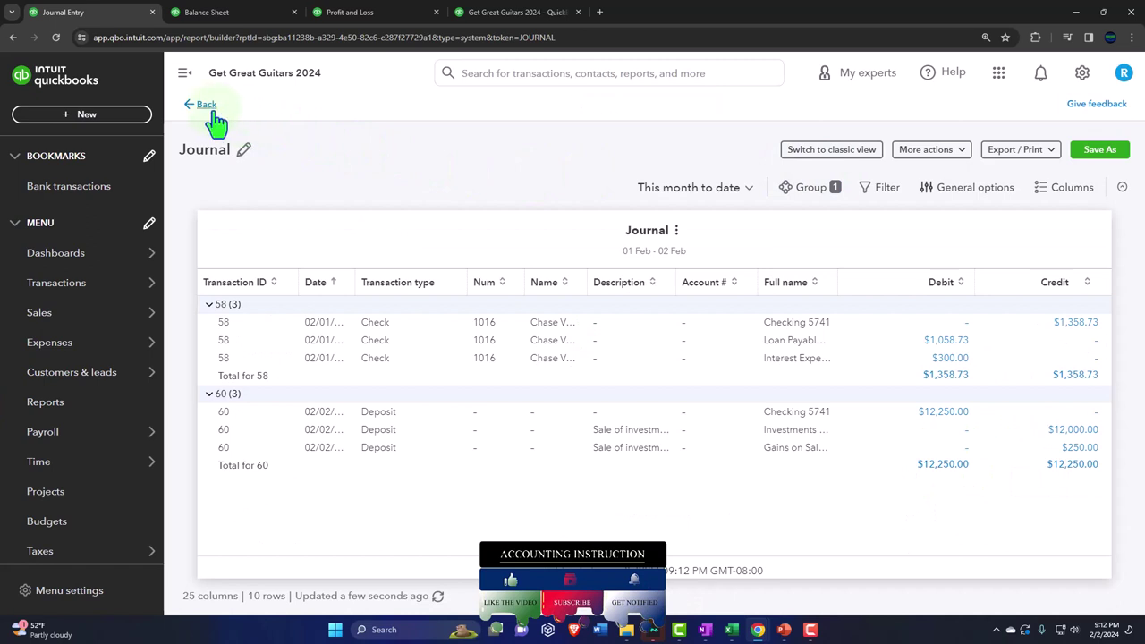
Collapse the navigation menu and set the Journal report to custom dates from 02/29/2024 to 02/29/2024
left_click(184, 75)
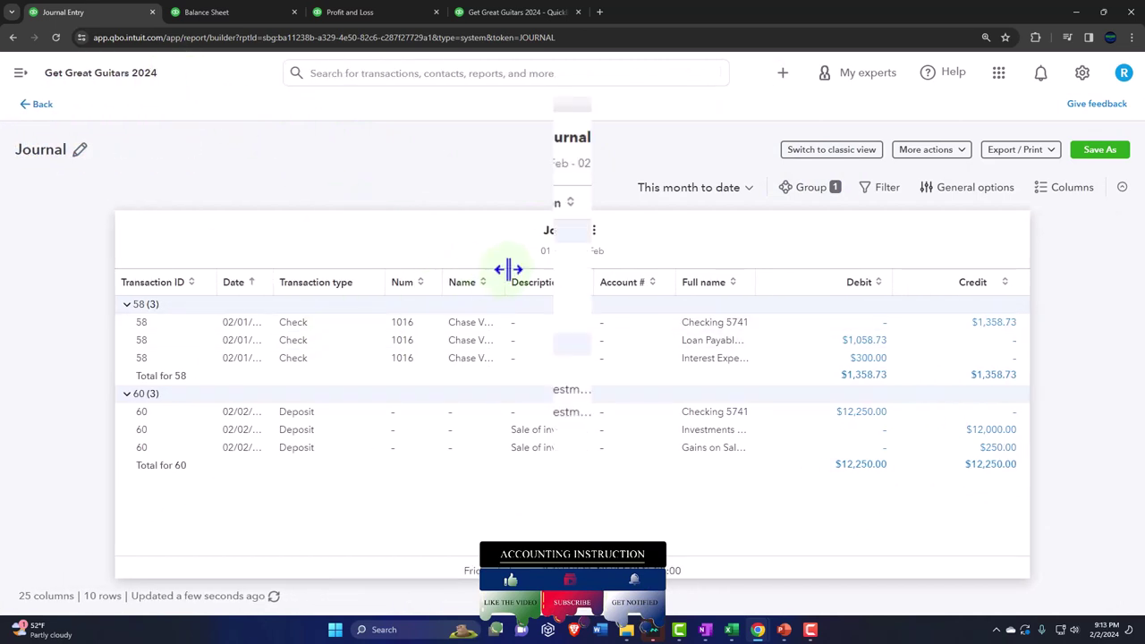
left_click(784, 107)
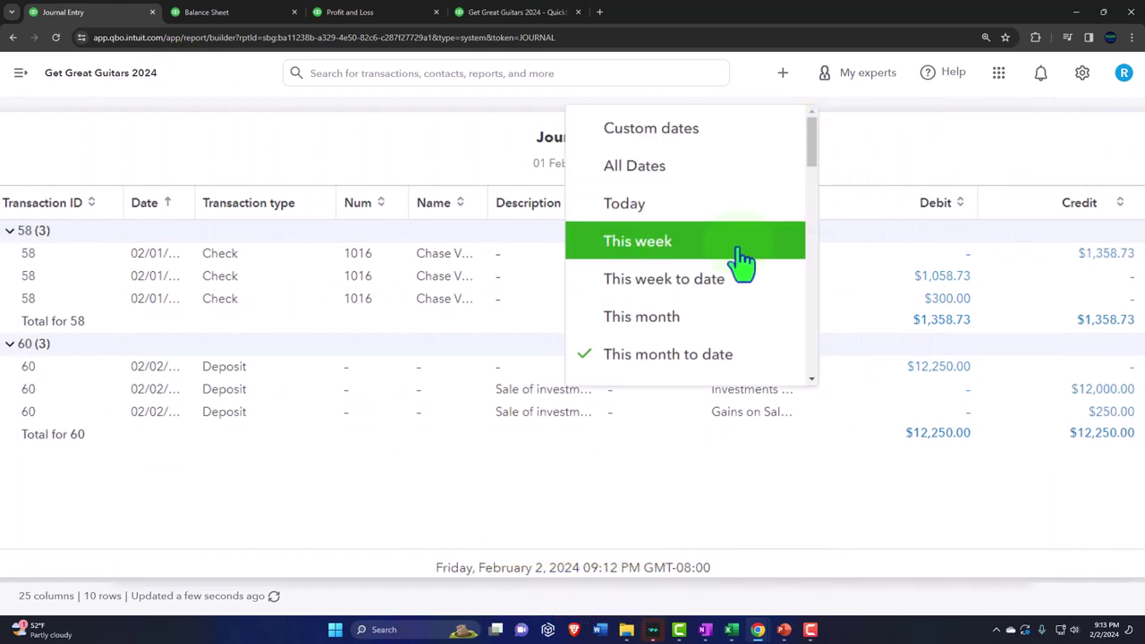
left_click(671, 159)
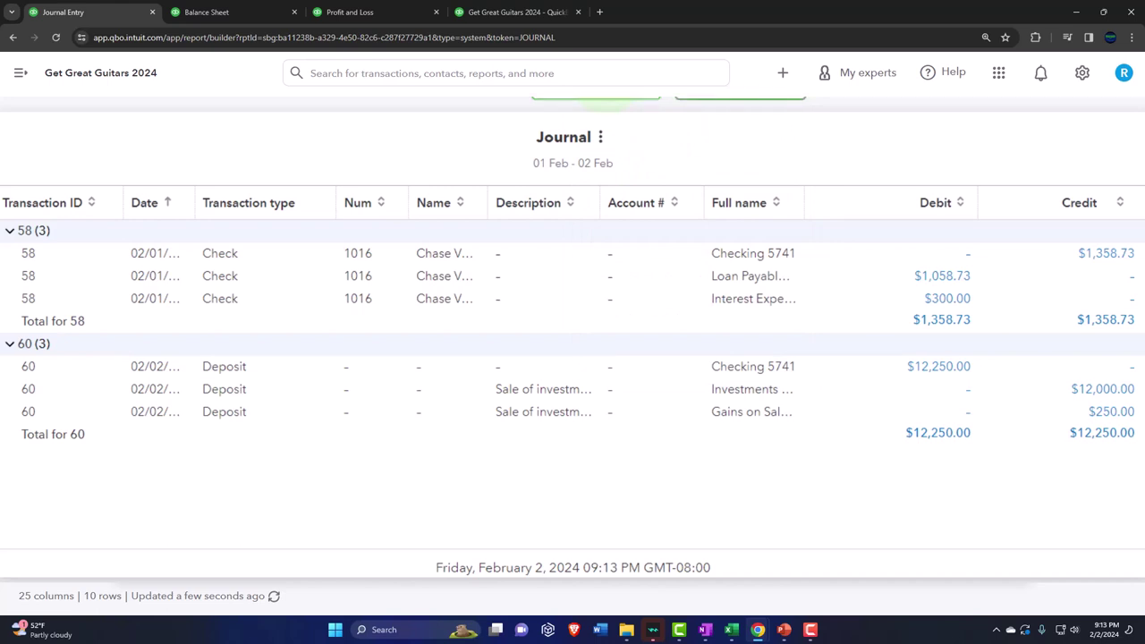
left_click(595, 186)
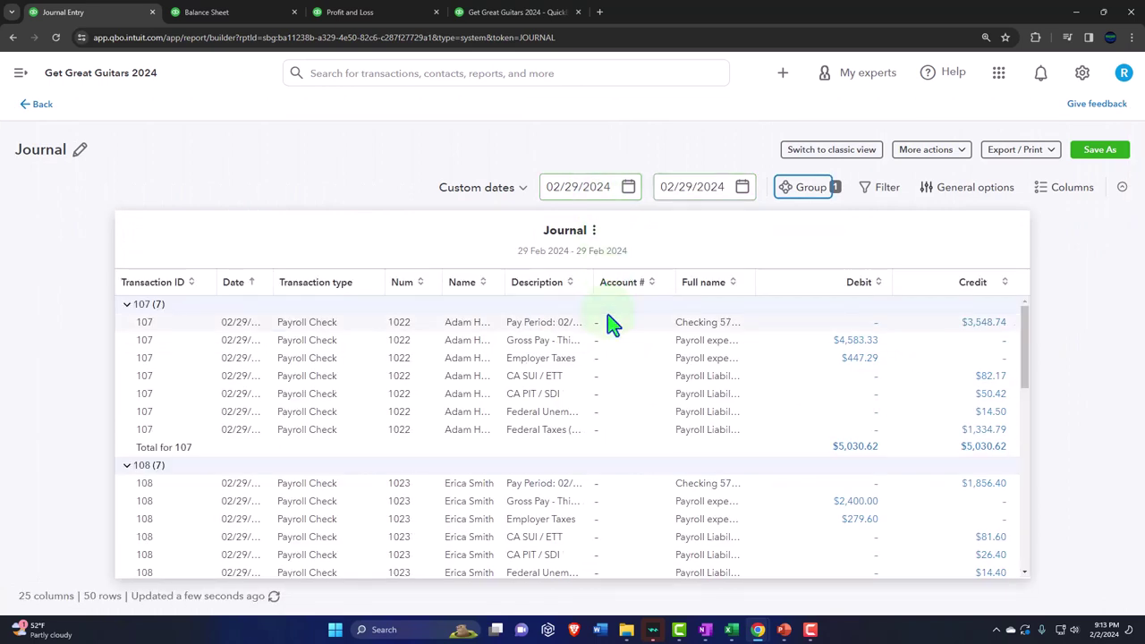
Start a filter on the Journal report by Transaction type, using the equals operation
left_click(307, 322)
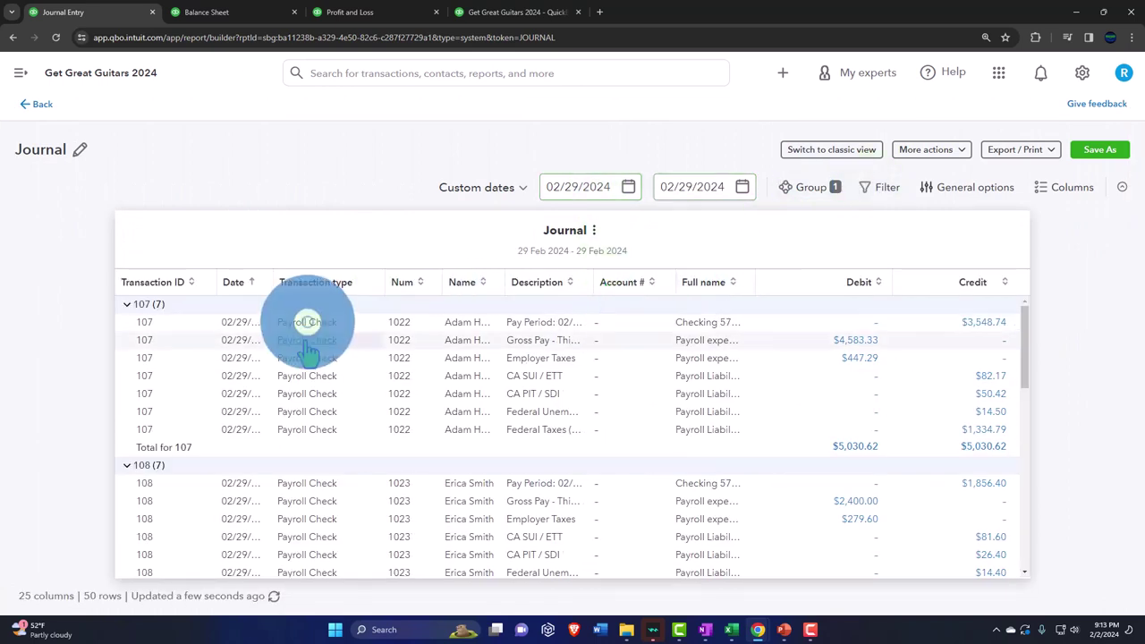
left_click(888, 187)
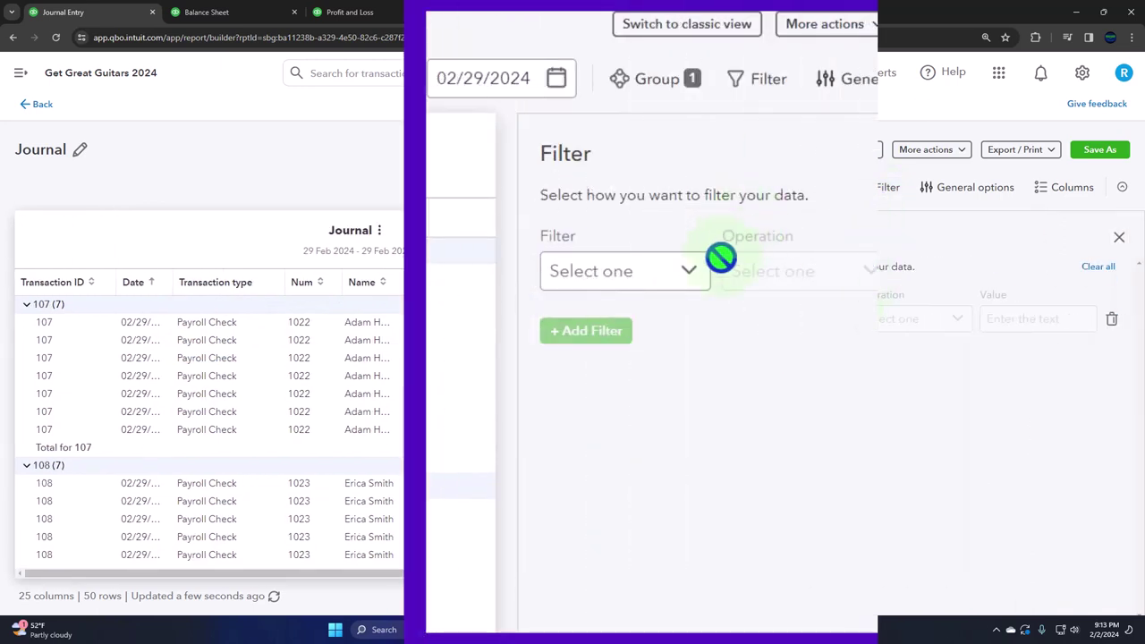
left_click(686, 281)
left_click(626, 444)
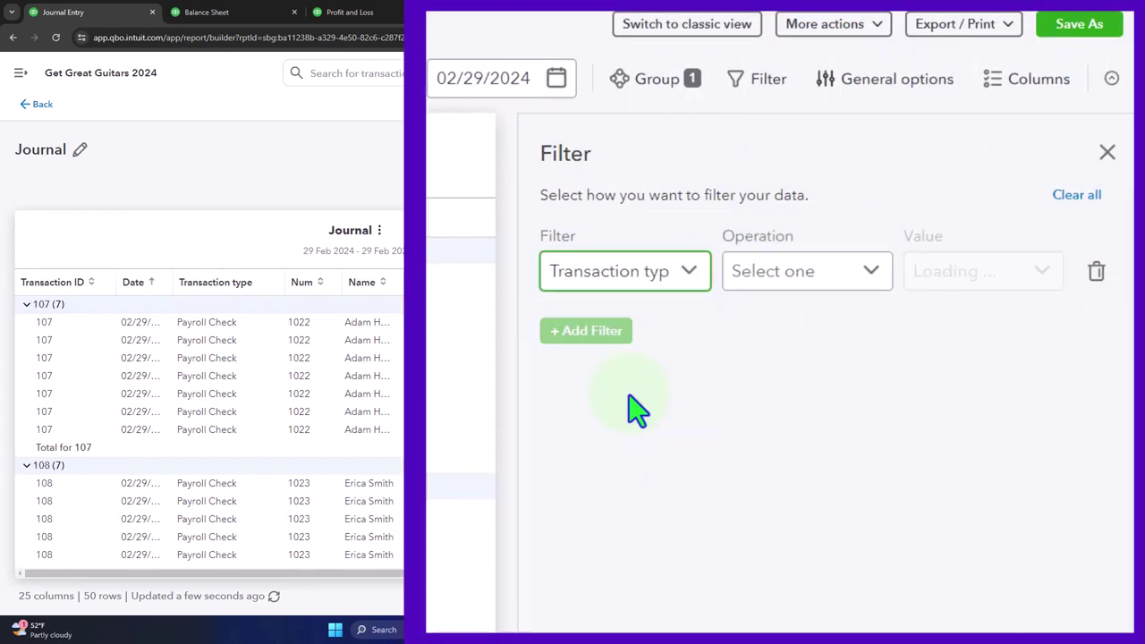
left_click(844, 277)
left_click(838, 323)
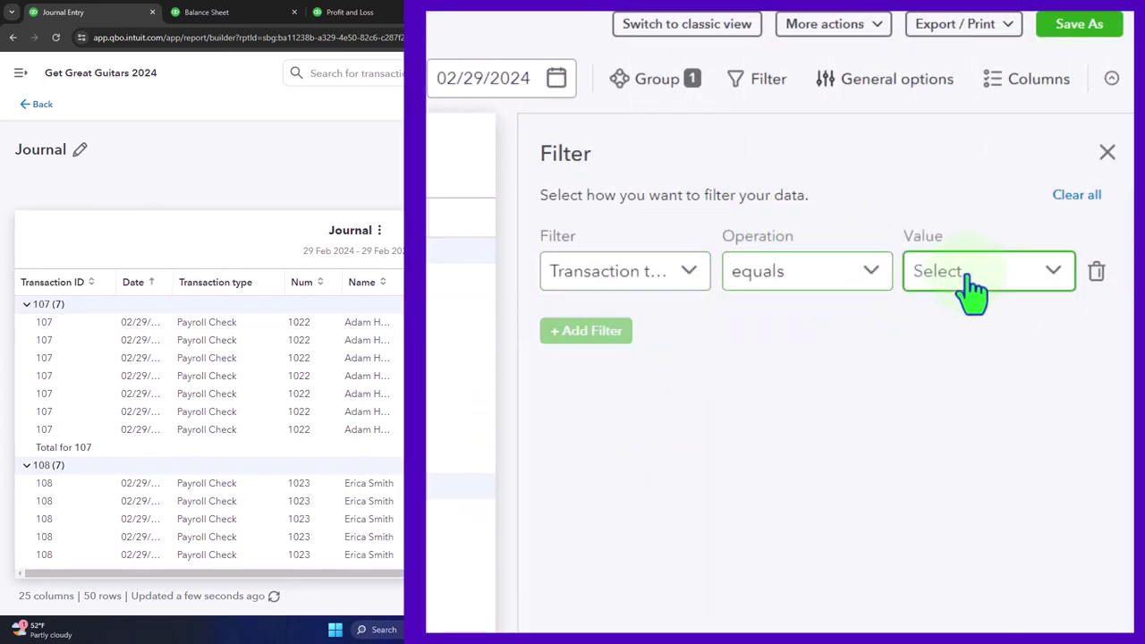
Search the filter values for "jou", choose Journal Entry as the transaction type, and close the filter settings
left_click(970, 284)
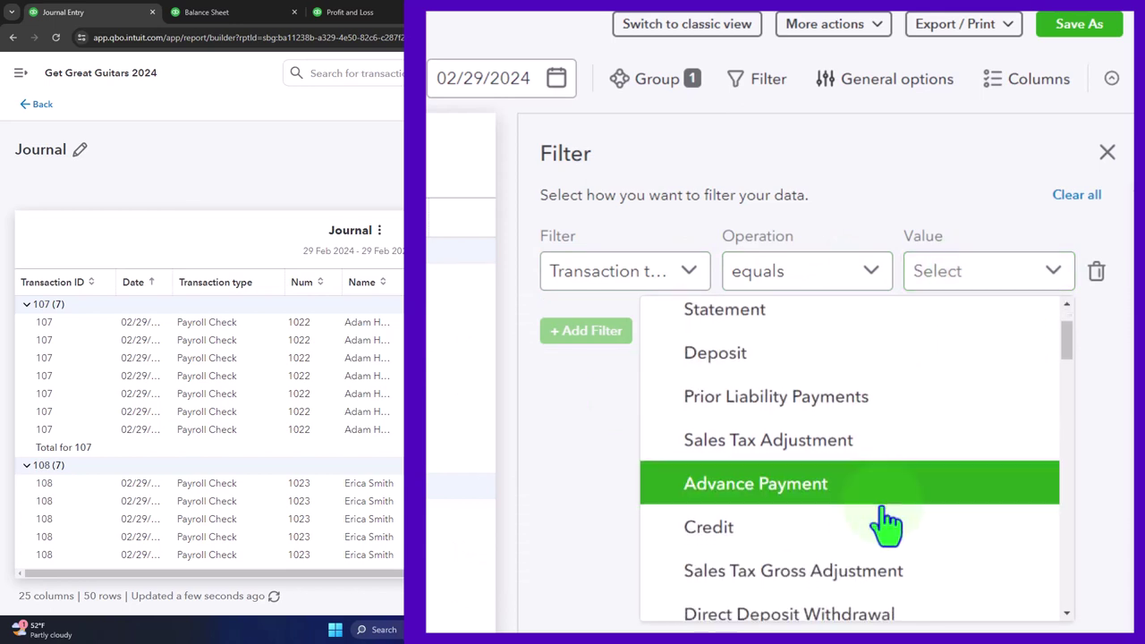
scroll(885, 524, "down", 3)
scroll(885, 523, "up", 5)
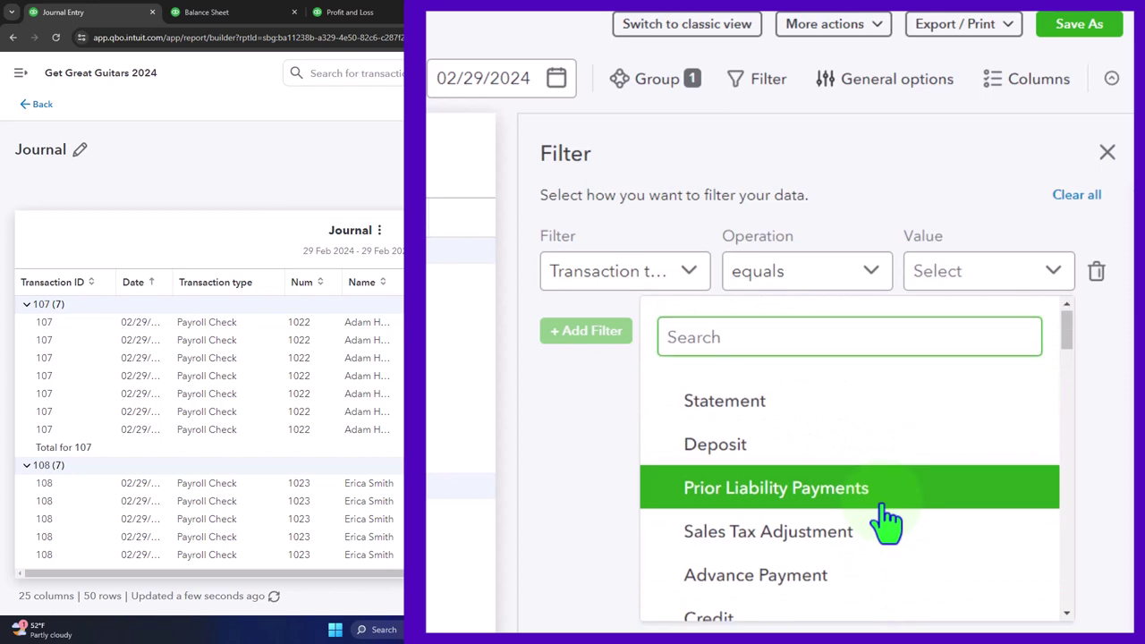
scroll(885, 523, "down", 2)
scroll(881, 519, "up", 3)
left_click(759, 347)
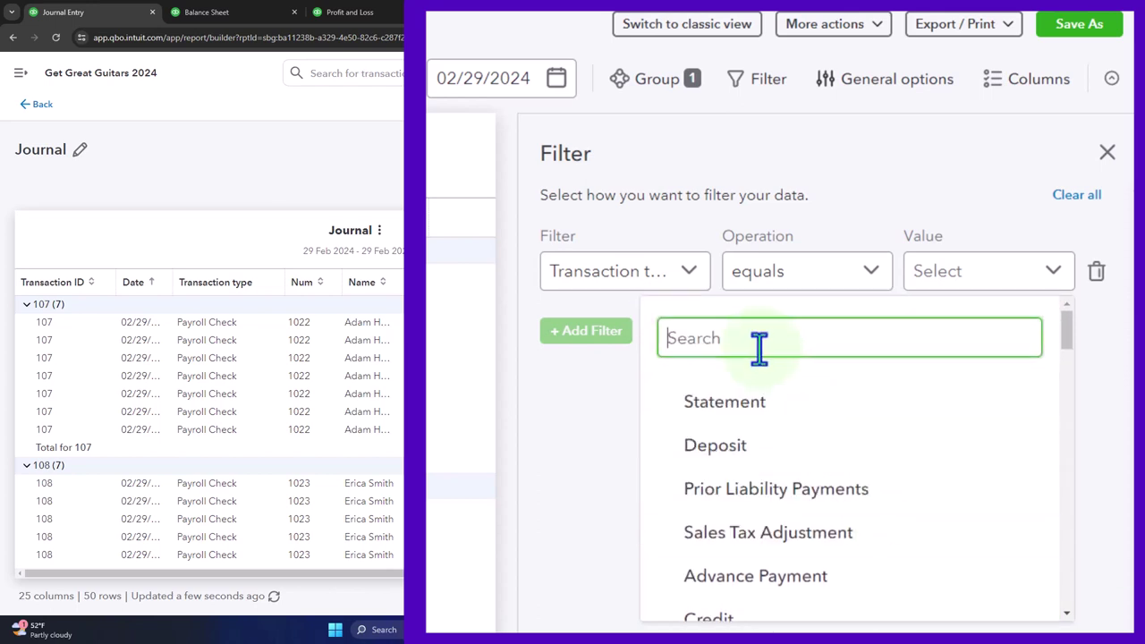
type("jou")
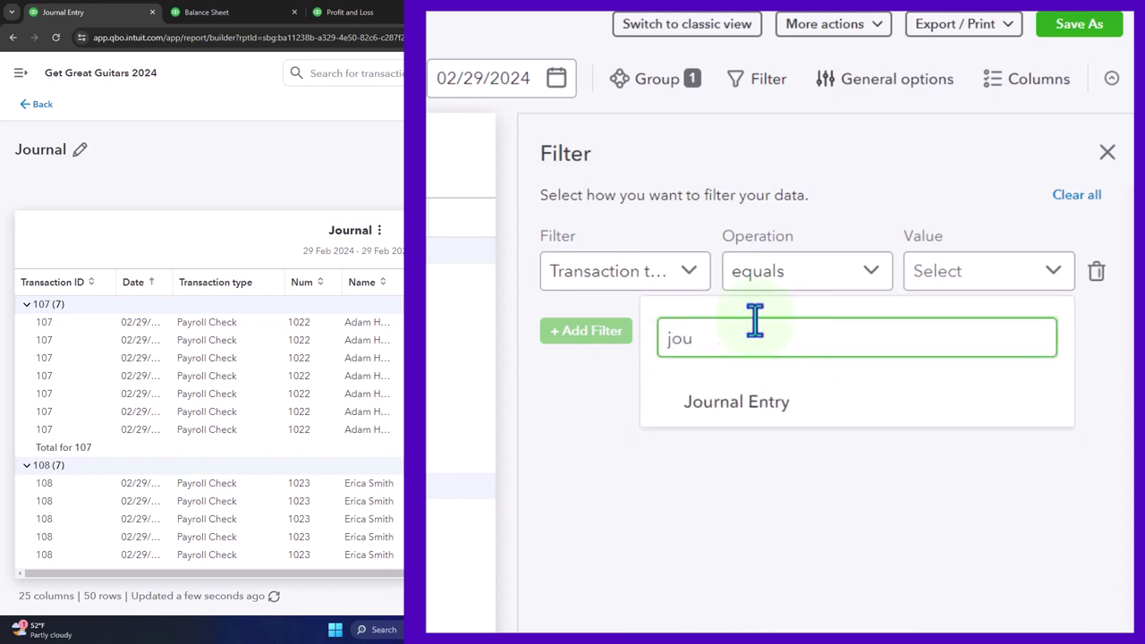
left_click(729, 407)
left_click(716, 458)
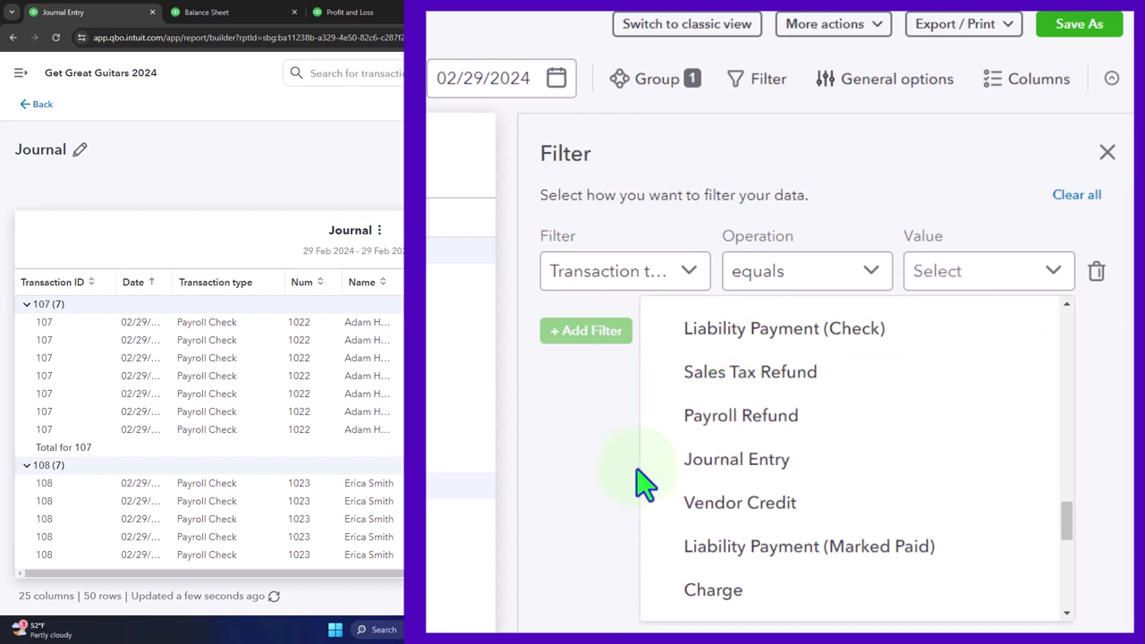
left_click(711, 459)
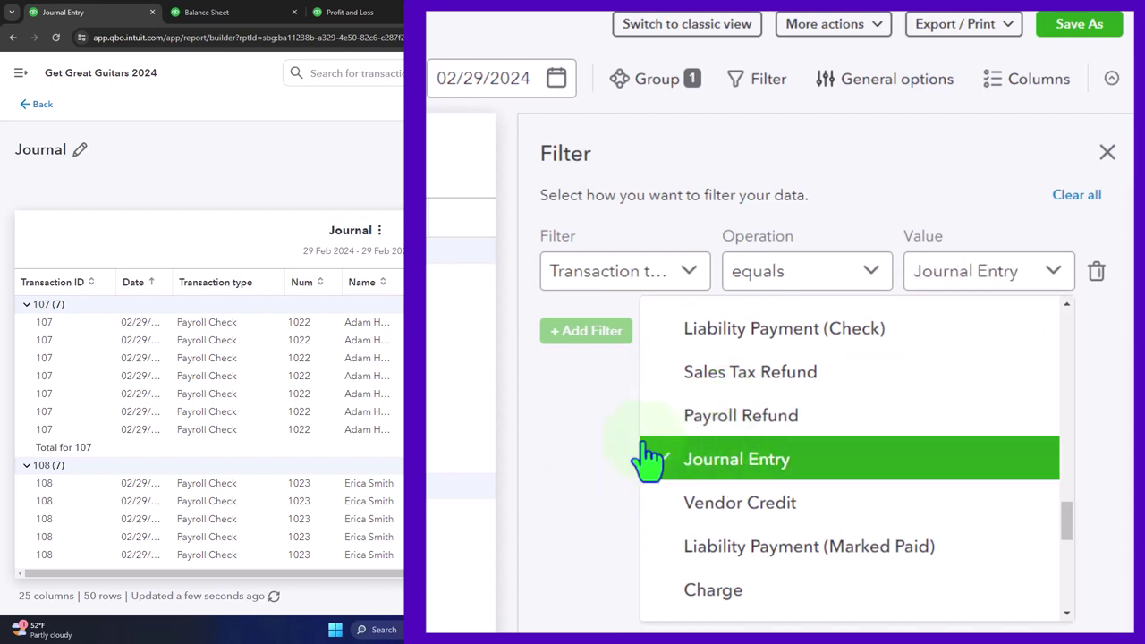
left_click(1107, 151)
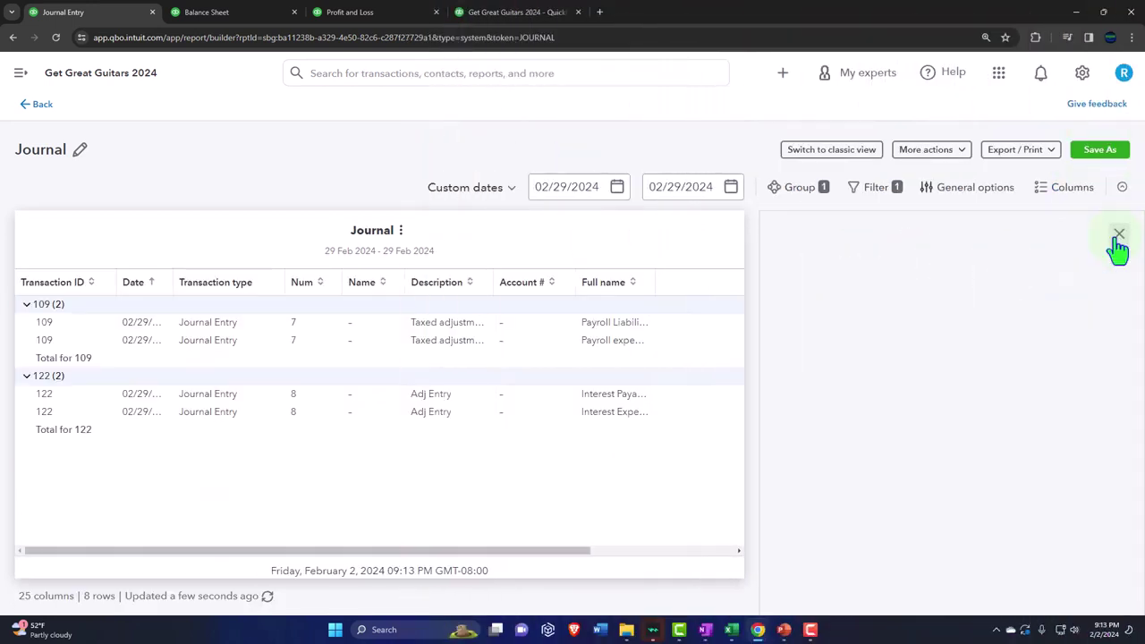
Review the filtered February 29 journal entries, and change both Journal report dates to 03/01/2024
left_click(304, 340)
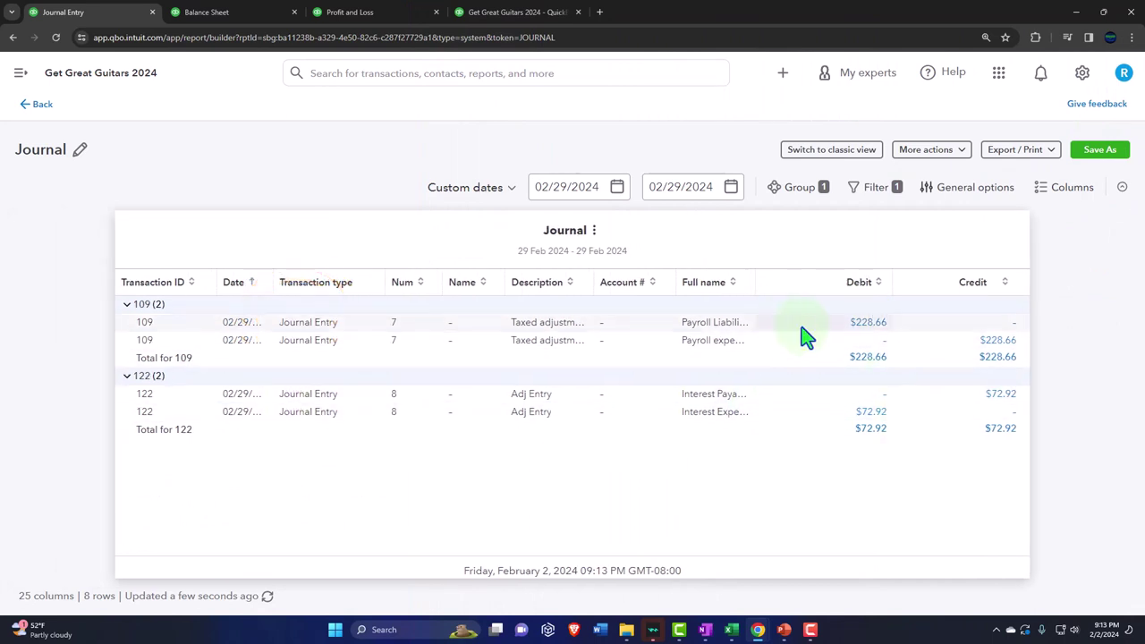
key("ctrl+plus")
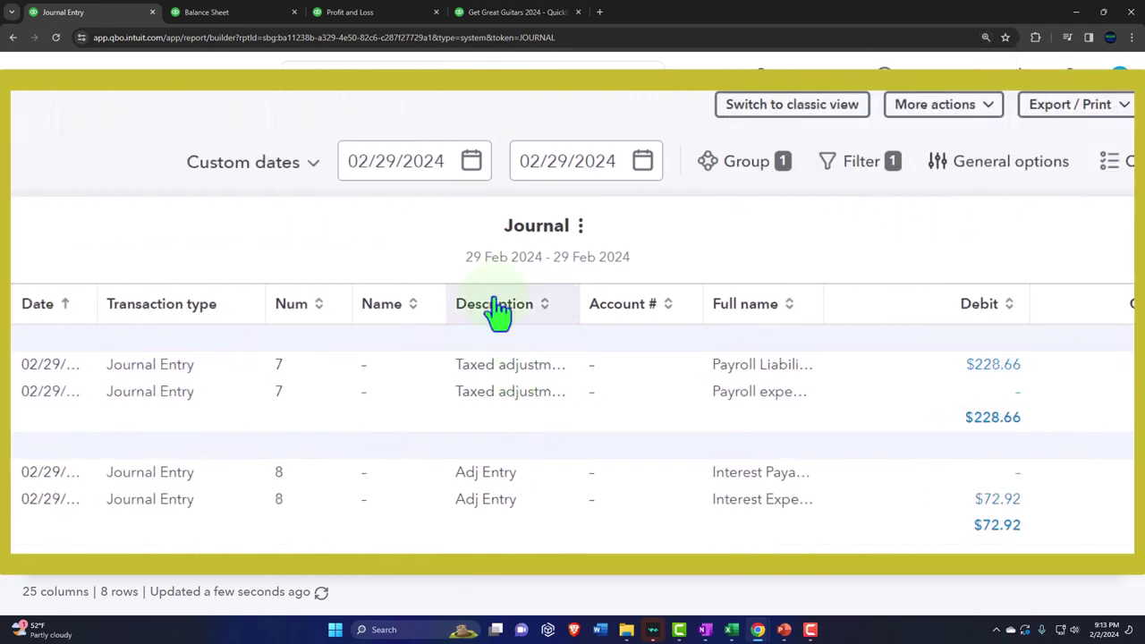
left_click(450, 167)
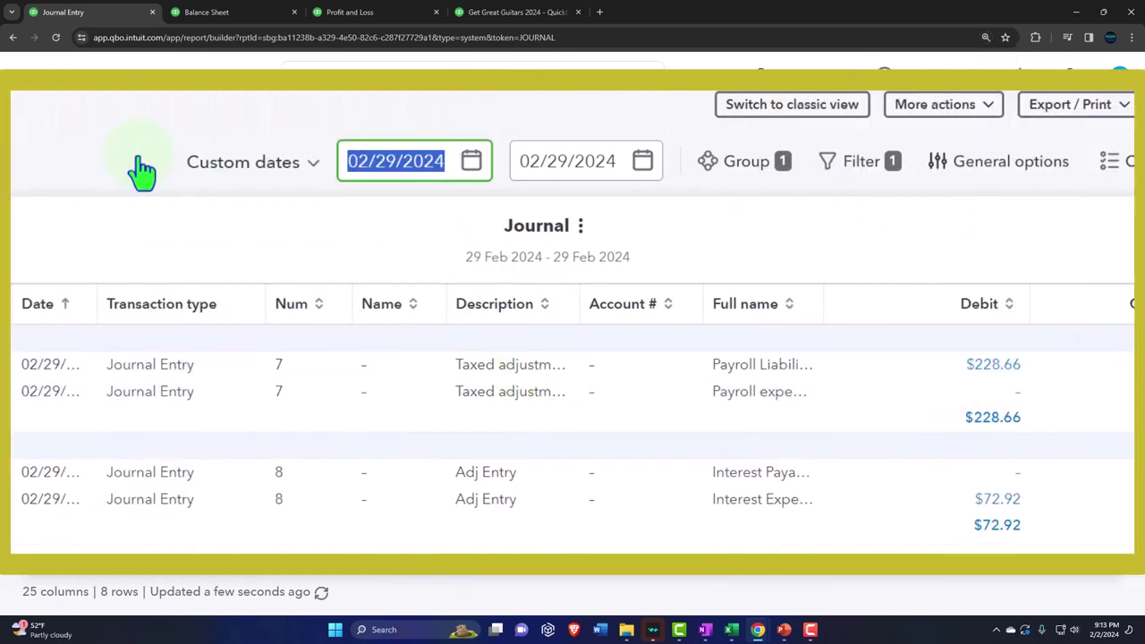
type("03/01/2024")
key("Tab")
type("03/01/2024")
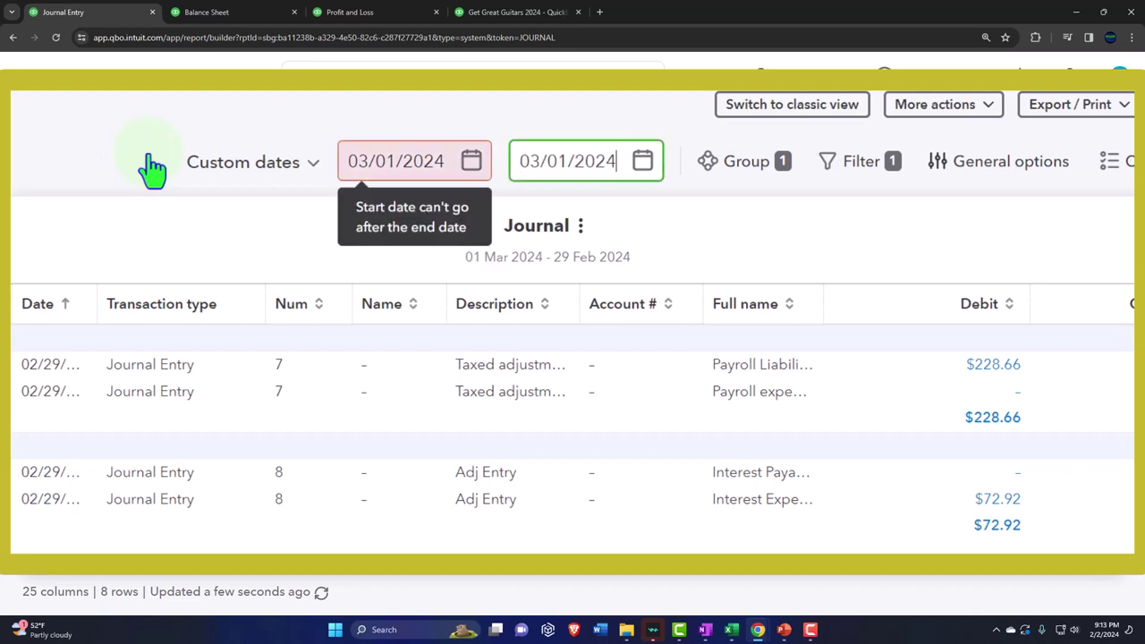
key("Tab")
left_click(126, 143)
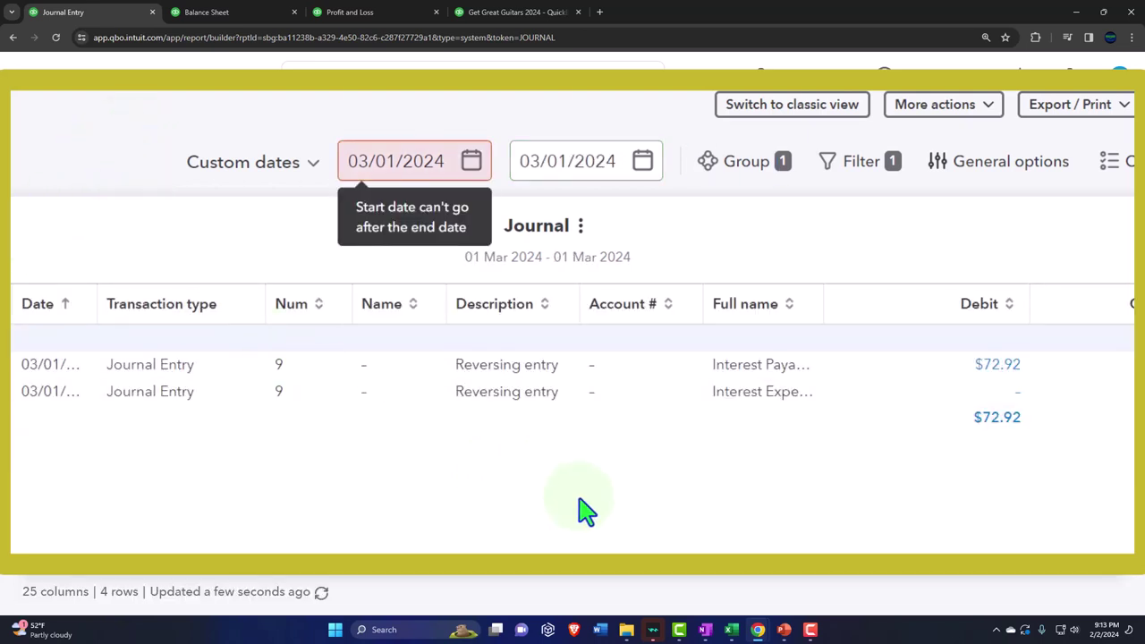
left_click(391, 161)
key("Tab")
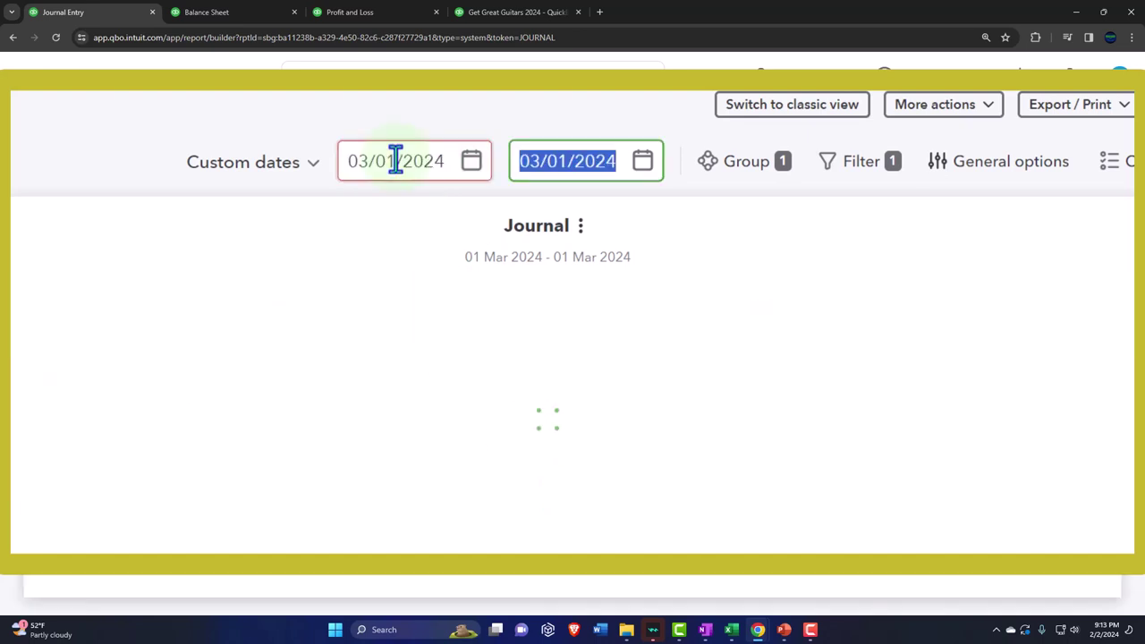
key("Tab")
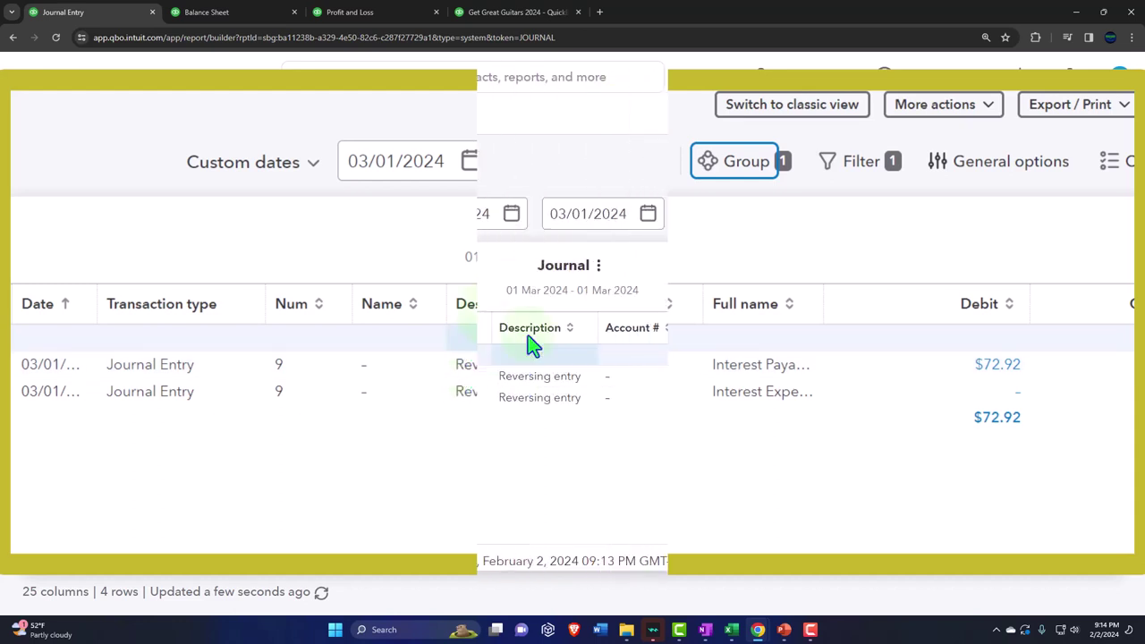
Switch to the Trial Balance report, set its end date to 03/31/24, and run the report
left_click(514, 12)
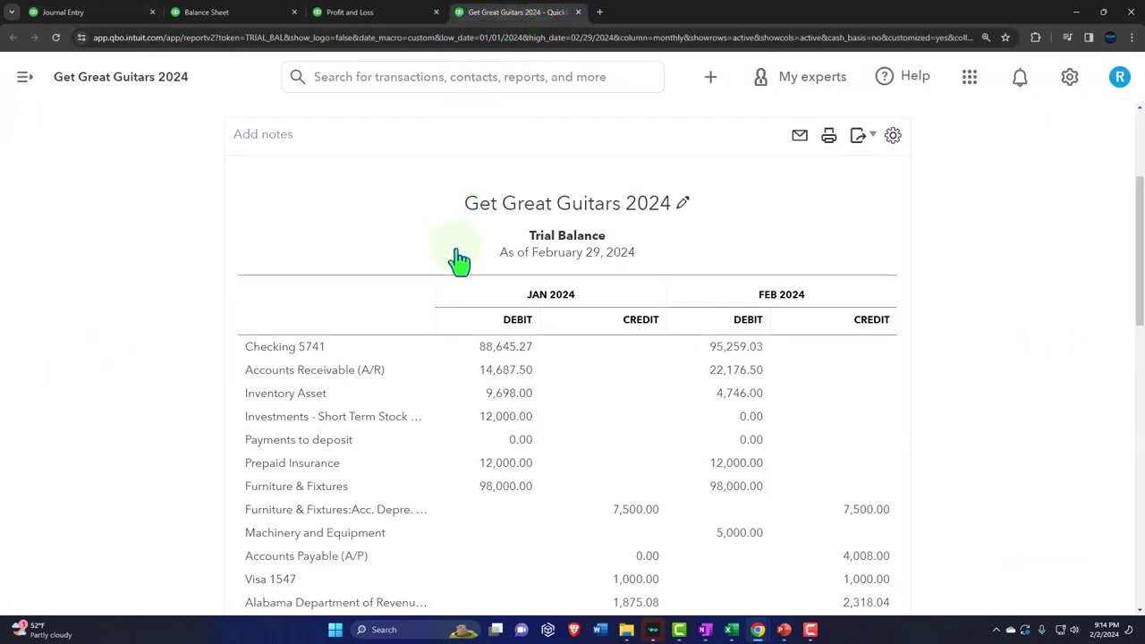
key("ctrl+plus")
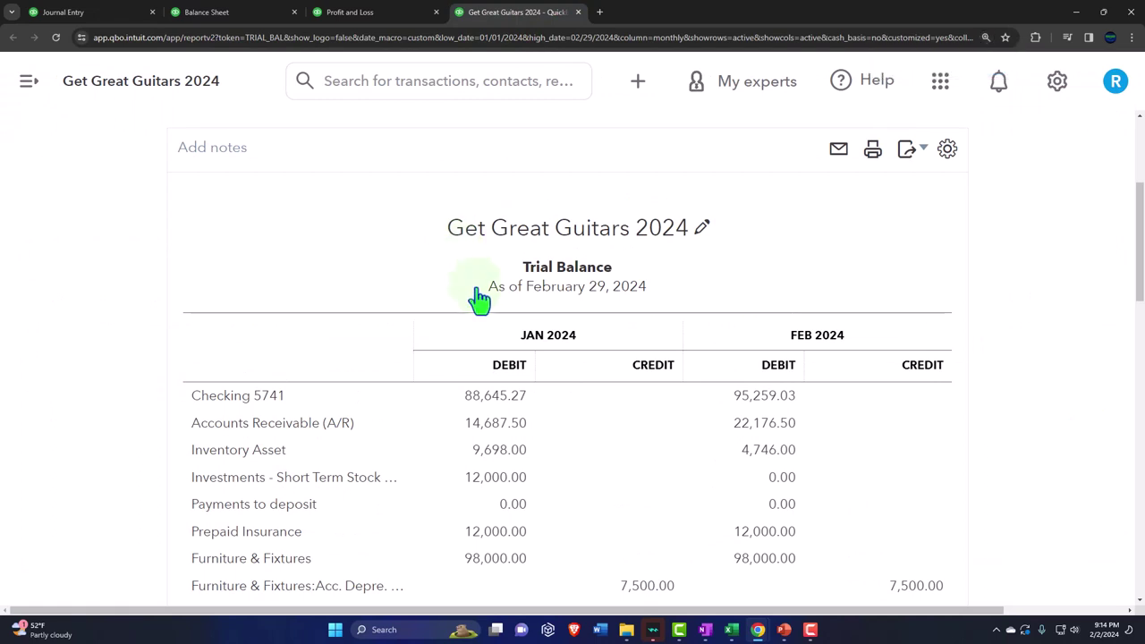
key("ctrl+0")
left_click(355, 232)
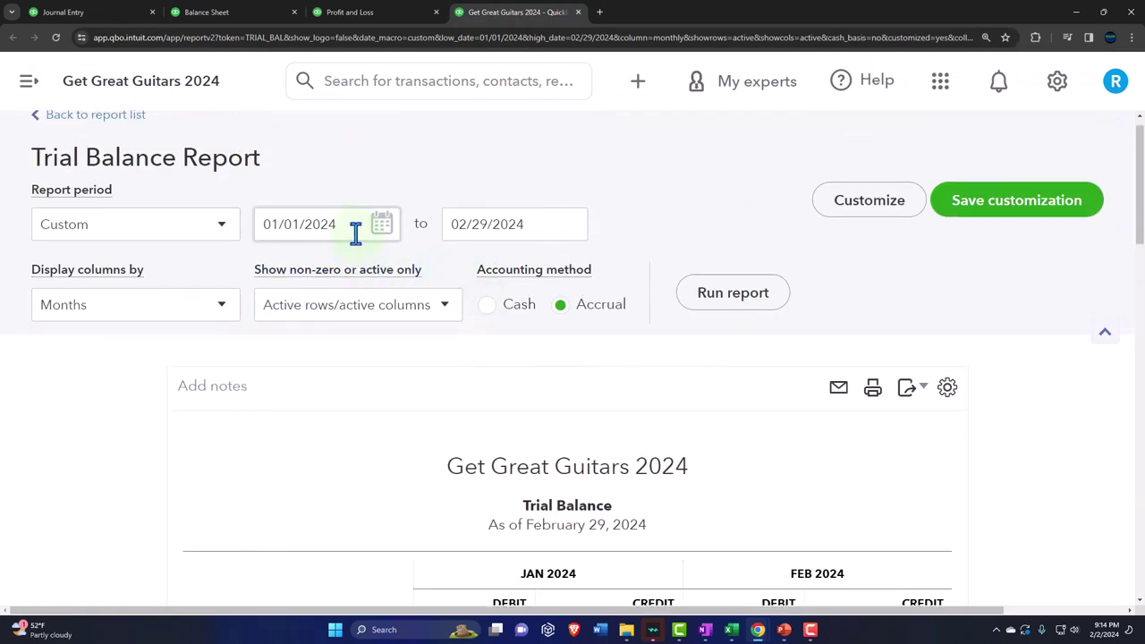
key("ctrl+plus")
key("ctrl+plus")
key("ctrl+plus")
key("ctrl+plus")
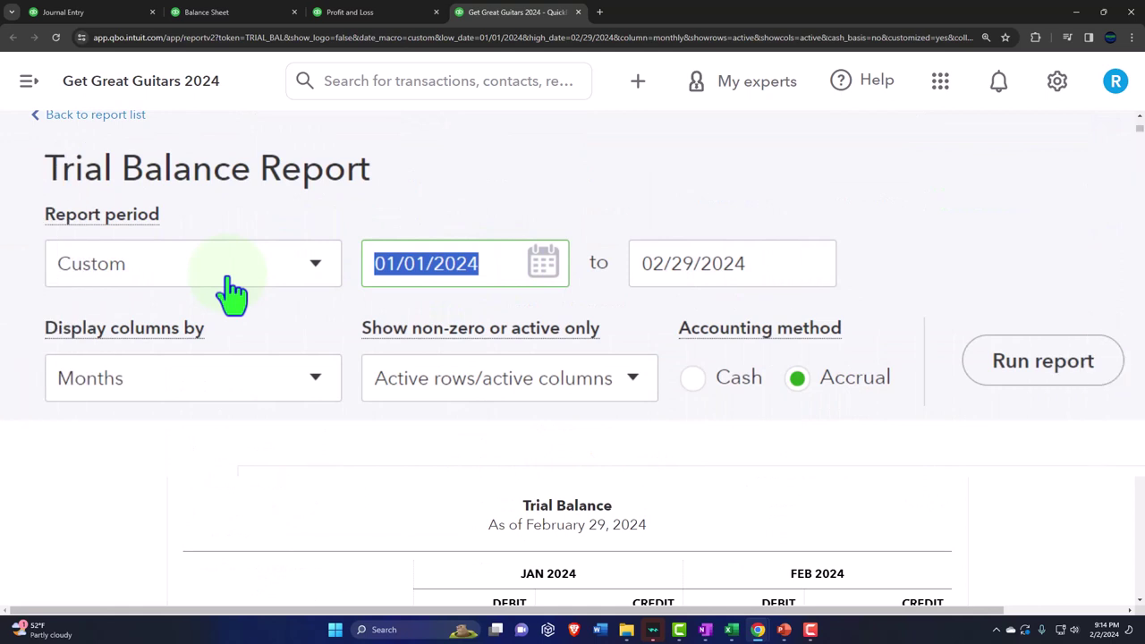
key("Tab")
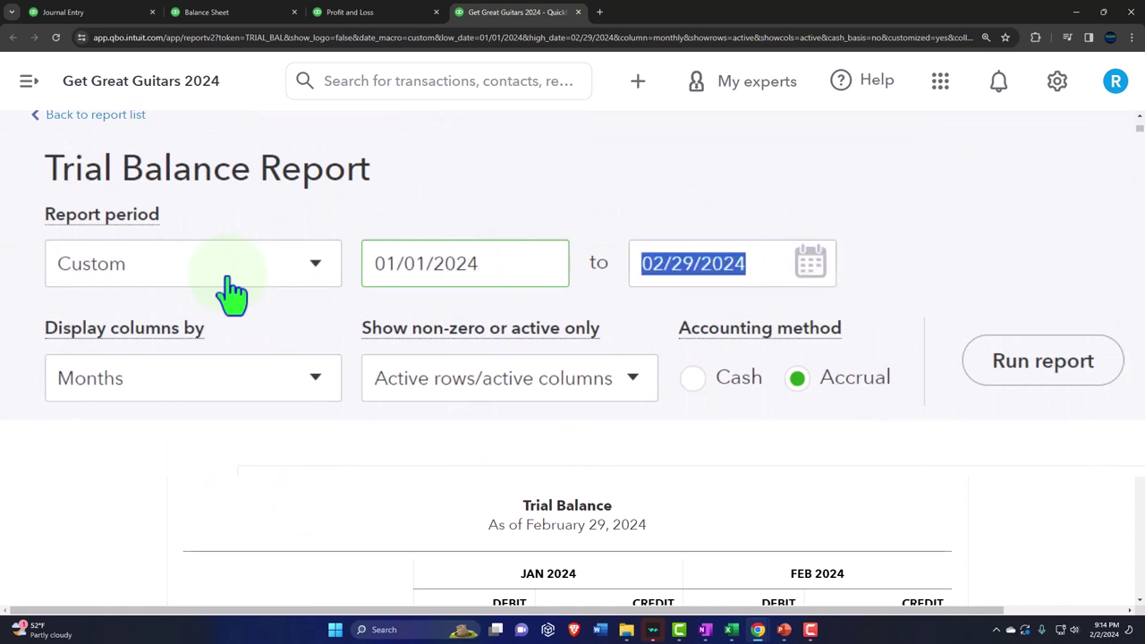
type("03")
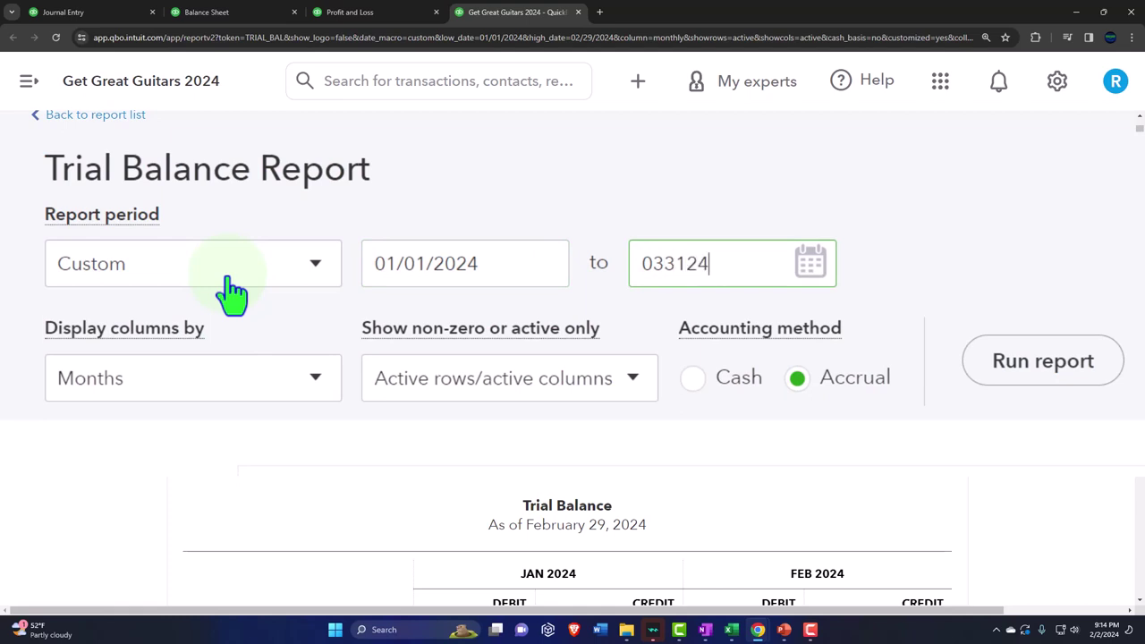
type("3124")
left_click(726, 301)
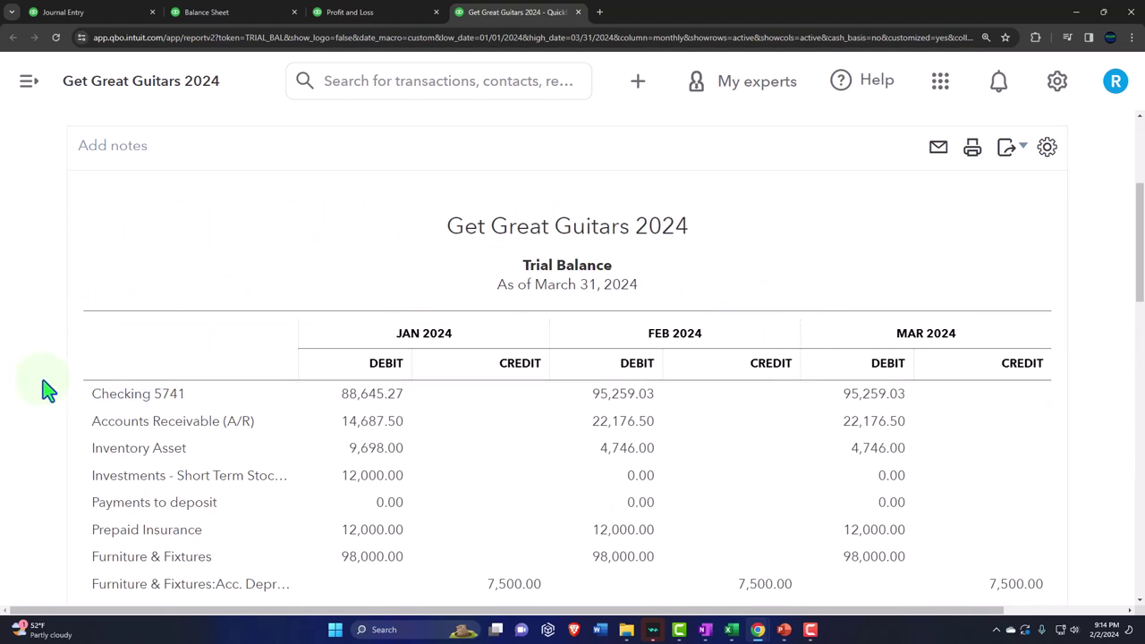
Examine the Interest Payable and Interest Expense balances for February and March and the column totals in the trial balance
scroll(663, 379, "down", 5)
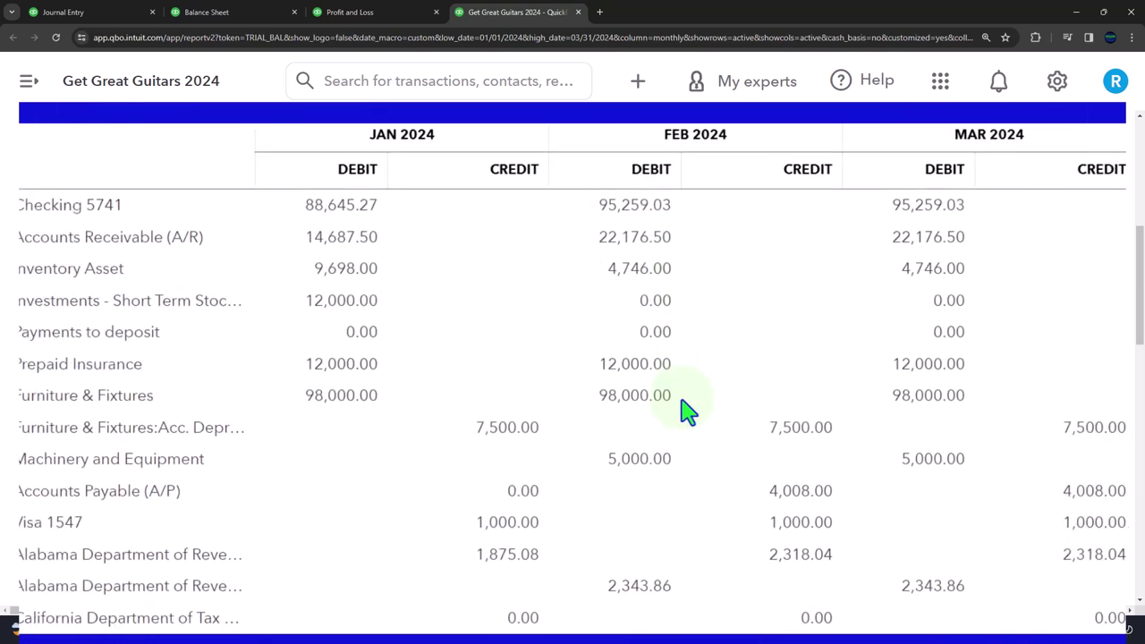
scroll(684, 410, "down", 4)
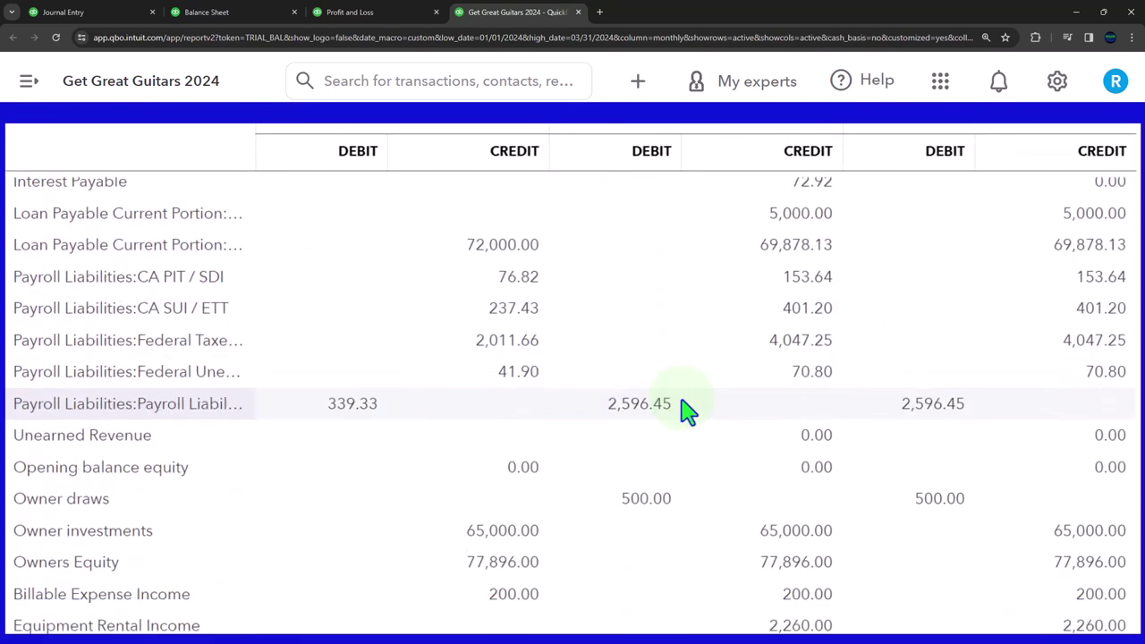
scroll(685, 409, "up", 1)
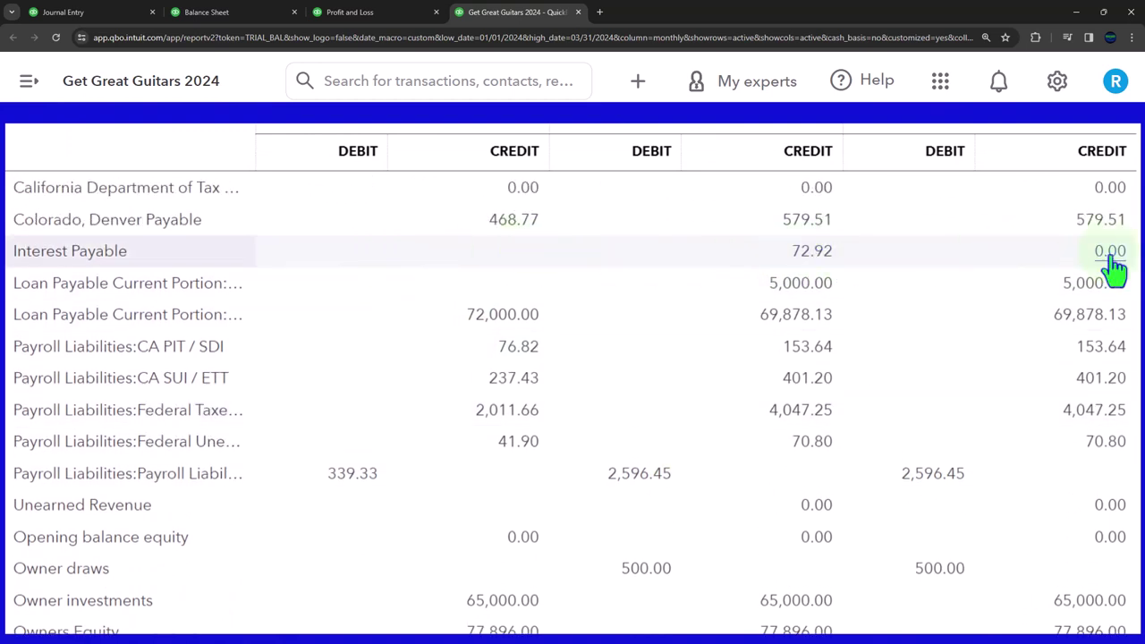
scroll(1113, 268, "down", 8)
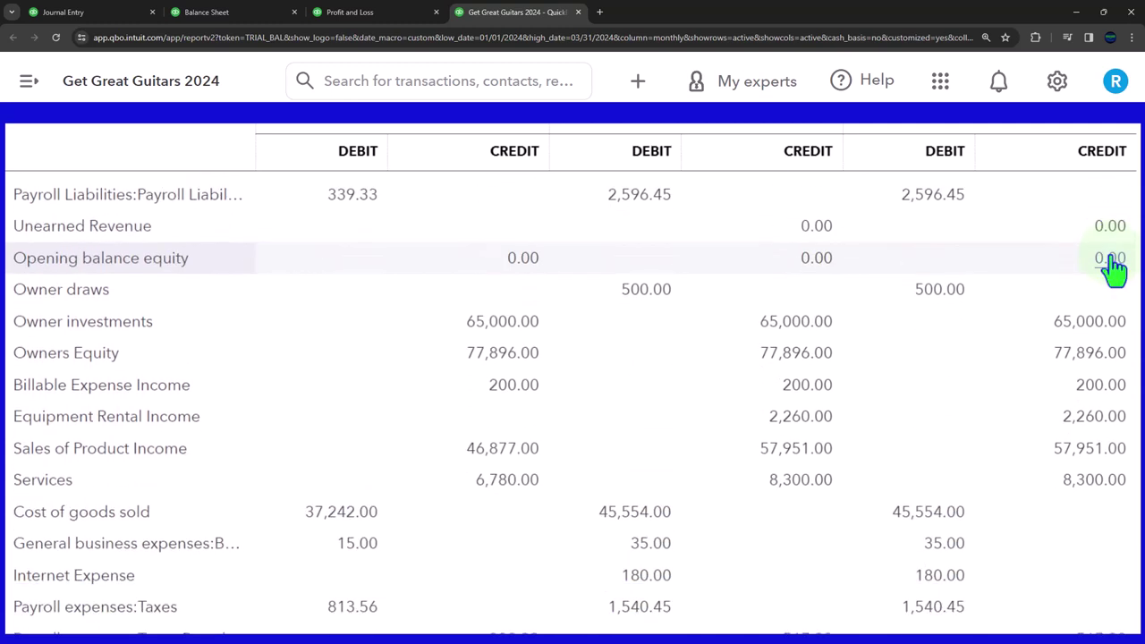
scroll(1114, 268, "down", 1)
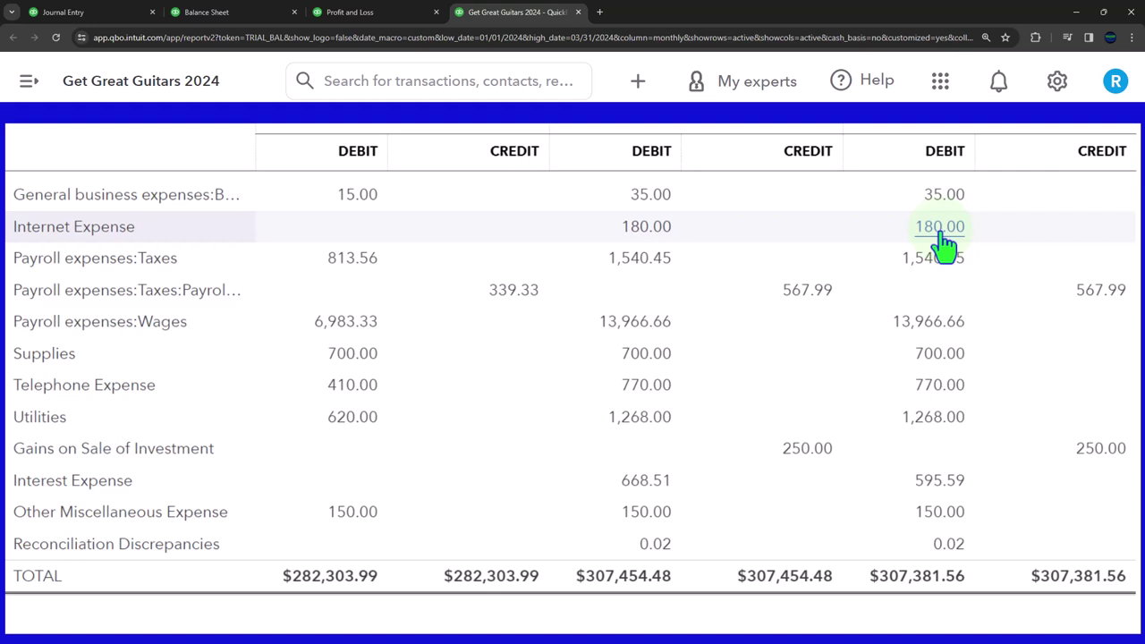
scroll(944, 241, "up", 1)
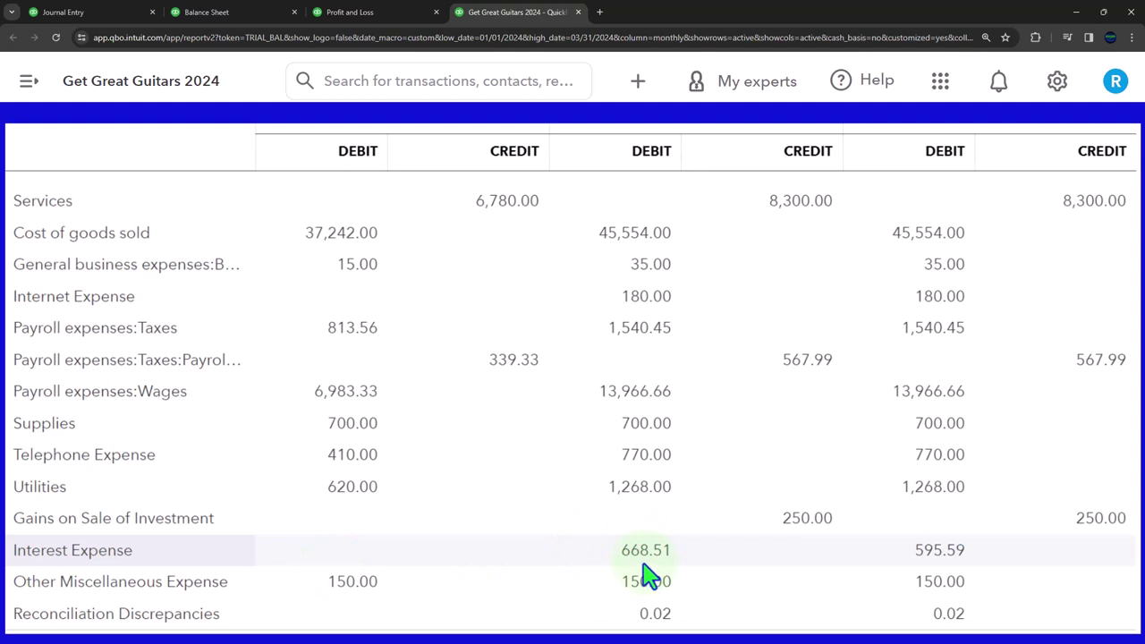
left_click(926, 563)
scroll(928, 573, "down", 1)
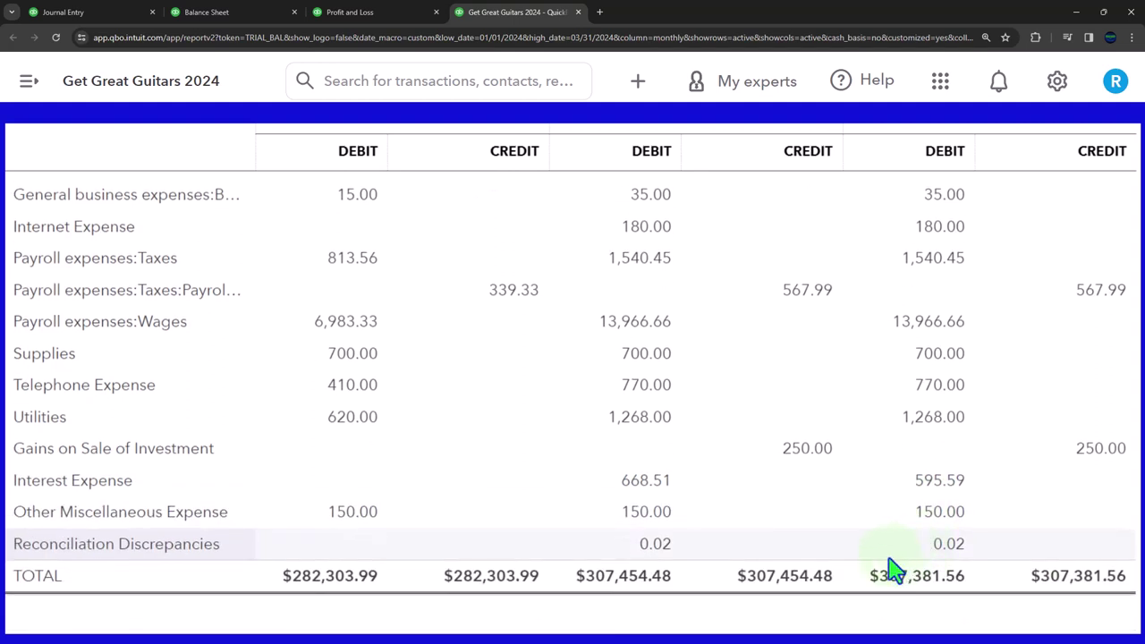